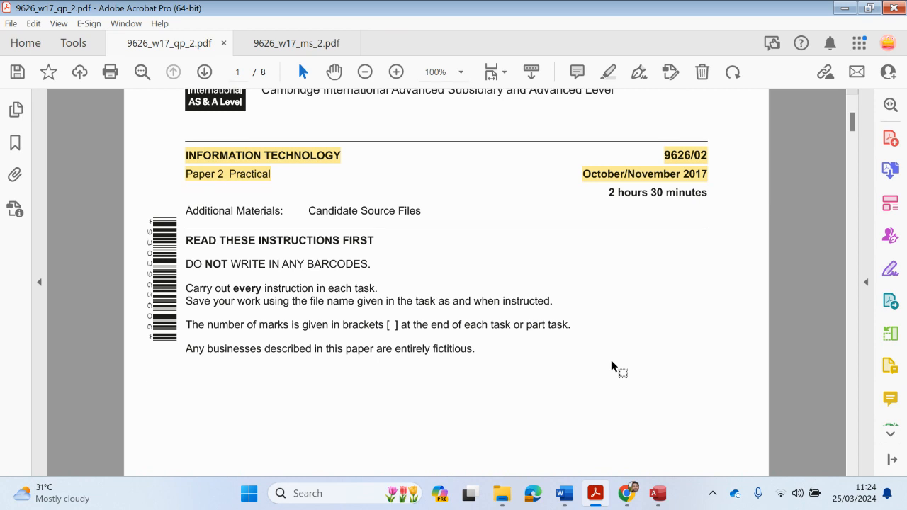
# Scroll to task 1's file list on page 2 and open the W_2017 folder
pyautogui.scroll(-15, 610, 364)
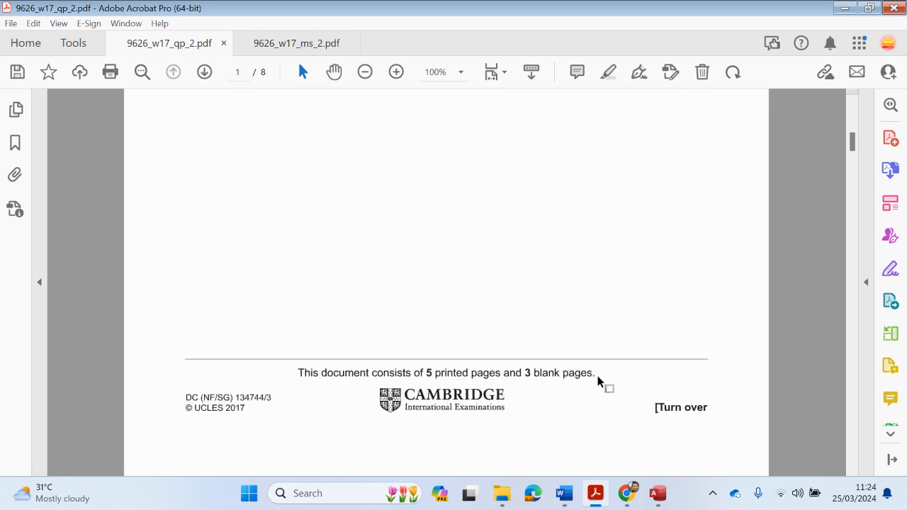
pyautogui.scroll(-6, 598, 410)
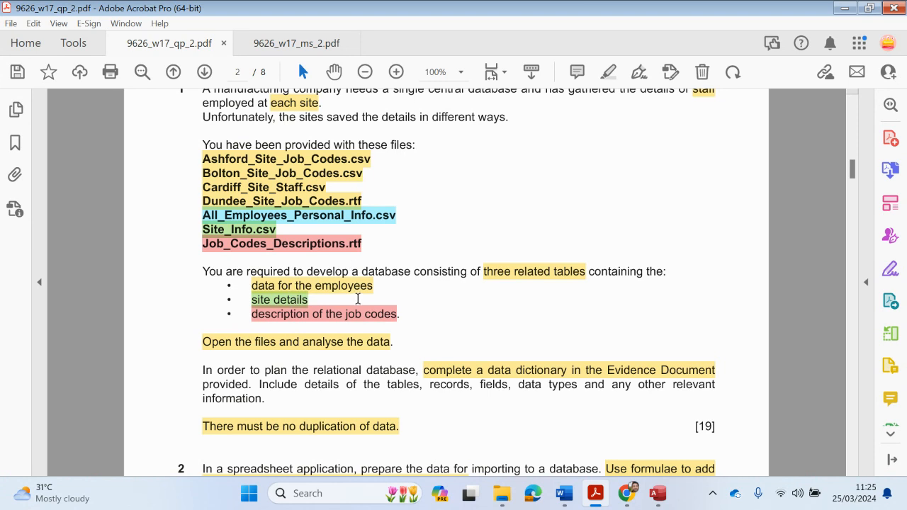
pyautogui.scroll(-1, 352, 301)
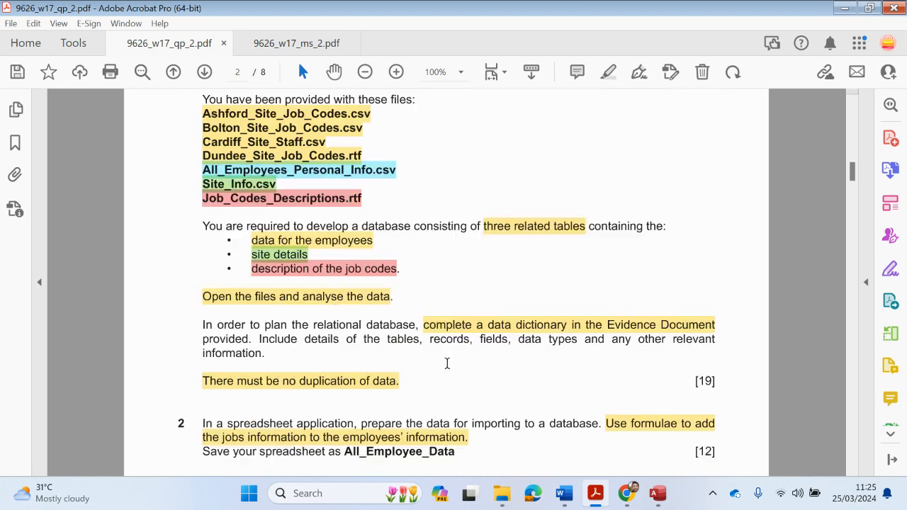
pyautogui.click(501, 493)
pyautogui.doubleClick(277, 229)
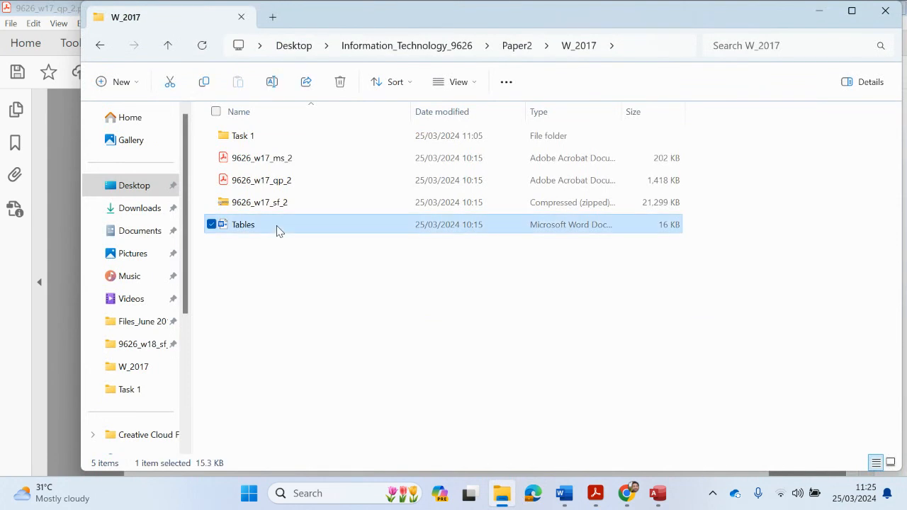
pyautogui.scroll(10, 567, 395)
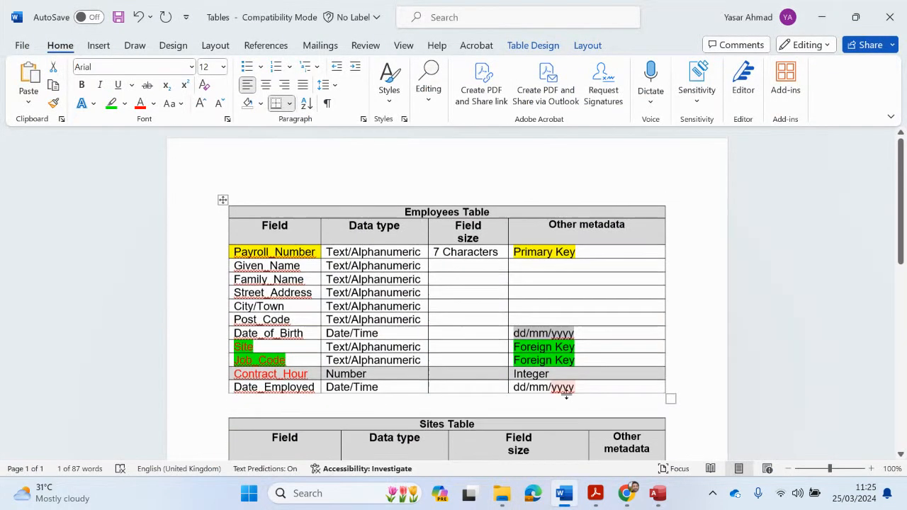
pyautogui.scroll(-1, 566, 396)
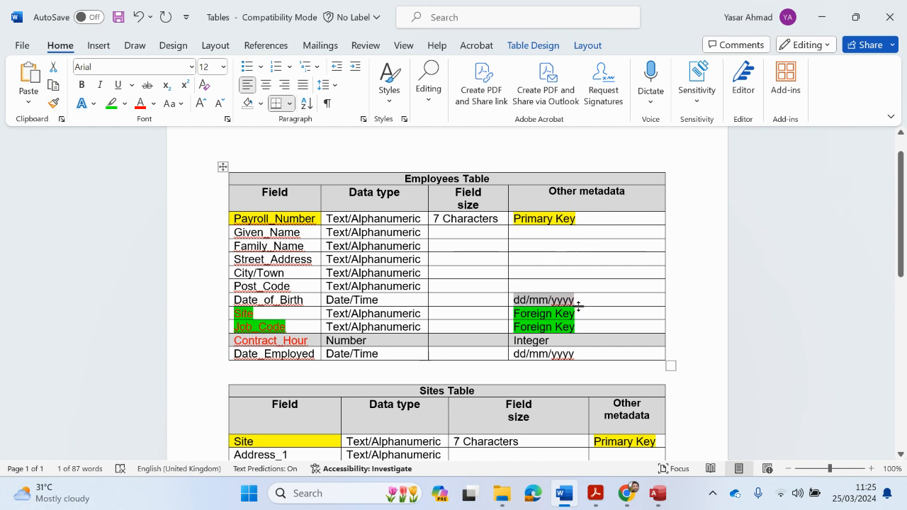
pyautogui.scroll(-5, 575, 314)
pyautogui.scroll(3, 575, 314)
pyautogui.scroll(1, 576, 315)
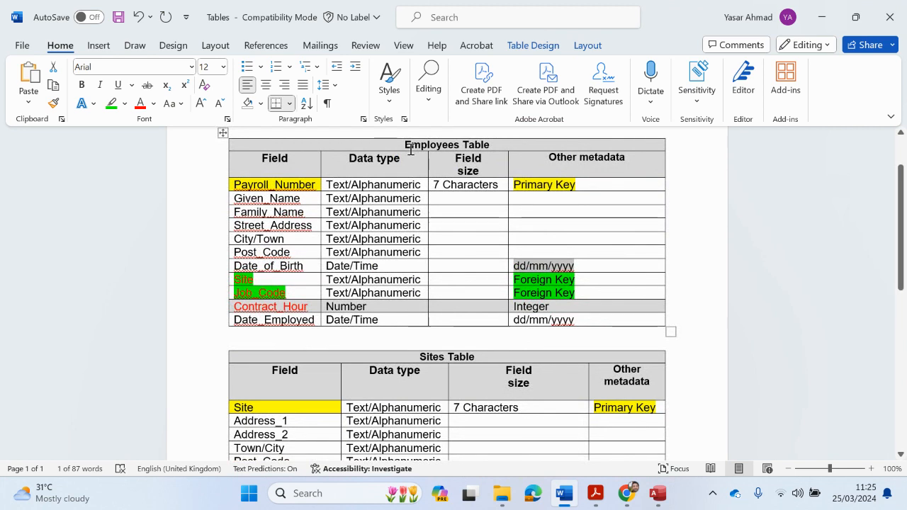
pyautogui.moveTo(410, 149); pyautogui.dragTo(491, 146)
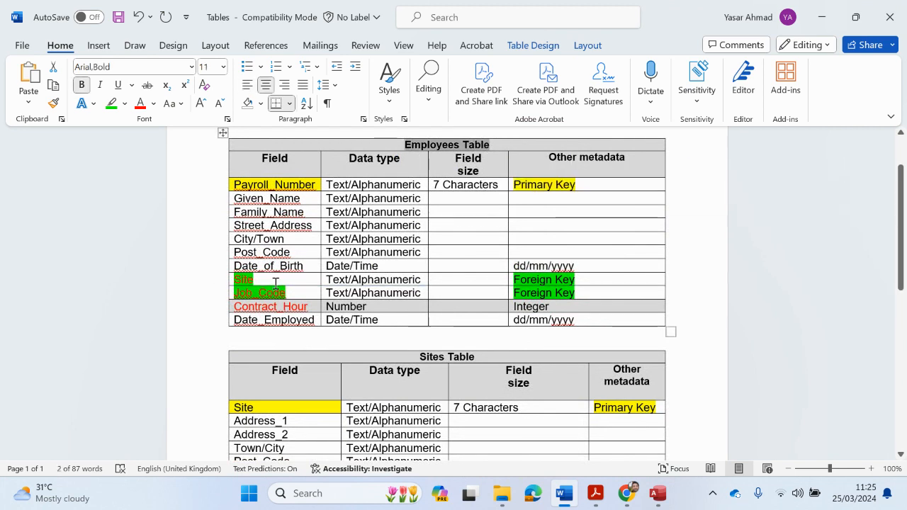
pyautogui.moveTo(319, 309); pyautogui.dragTo(234, 283)
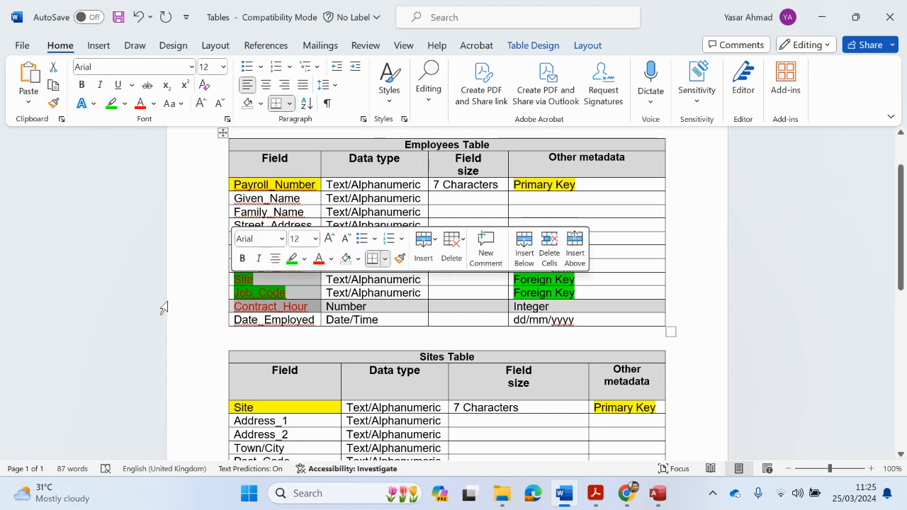
pyautogui.scroll(-4, 658, 395)
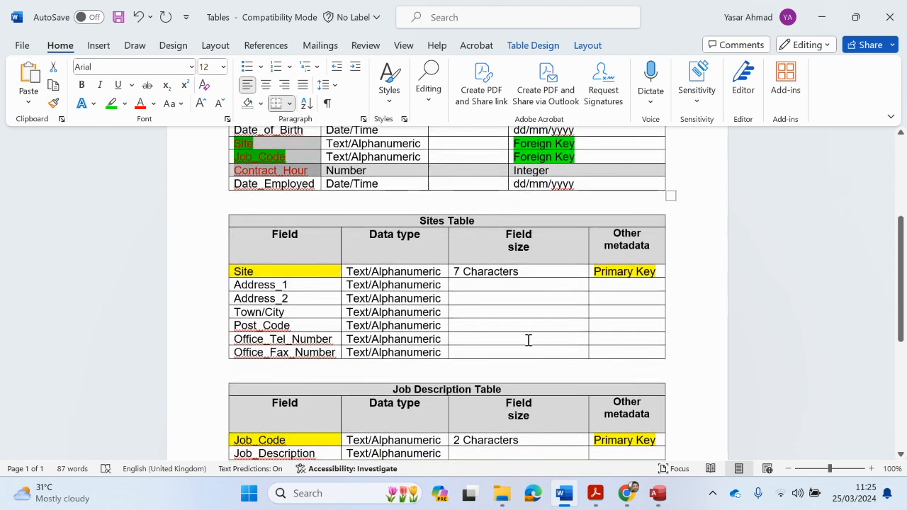
pyautogui.scroll(-1, 526, 338)
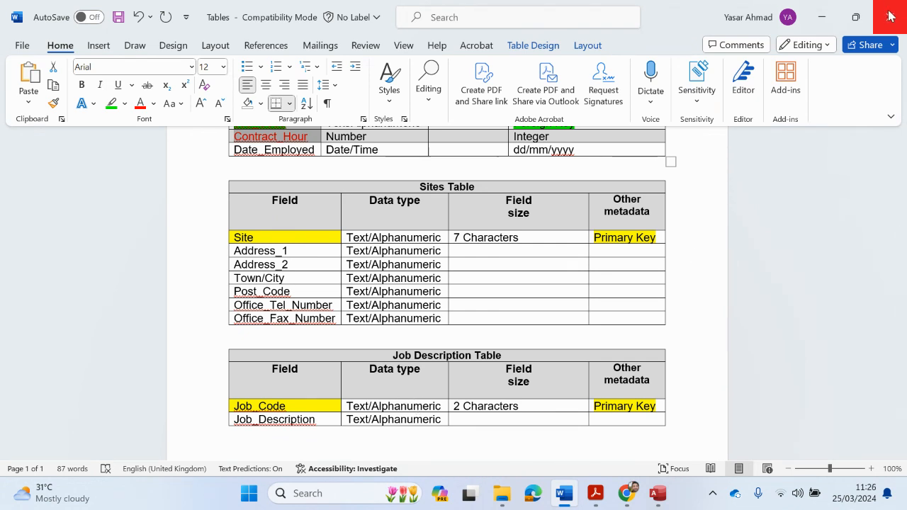
pyautogui.click(823, 17)
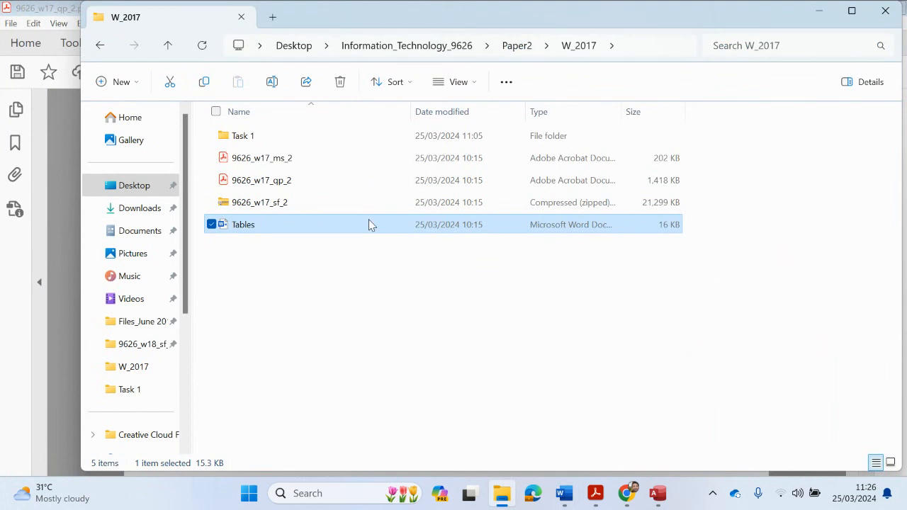
# Highlight question 4's first sentence and its 'Create a report' sentence in yellow
pyautogui.moveTo(603, 505)
pyautogui.click(546, 453)
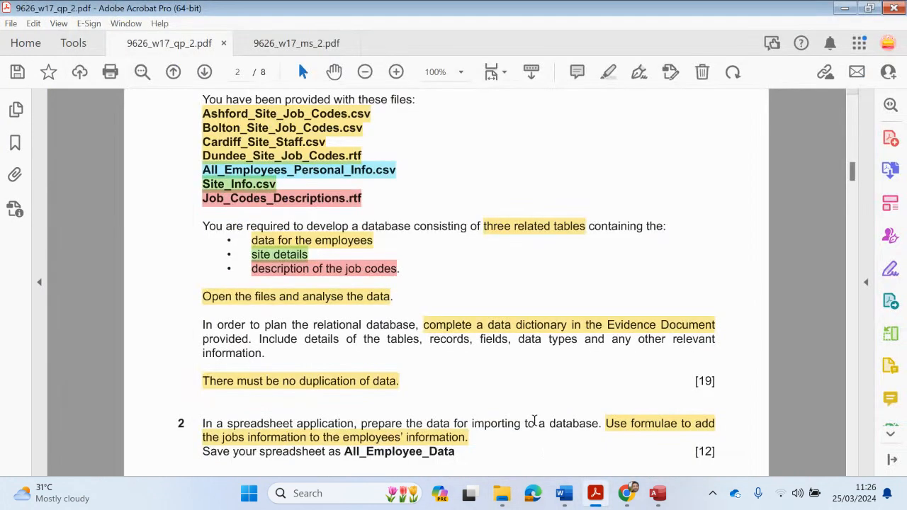
pyautogui.scroll(-10, 531, 434)
pyautogui.scroll(-8, 531, 434)
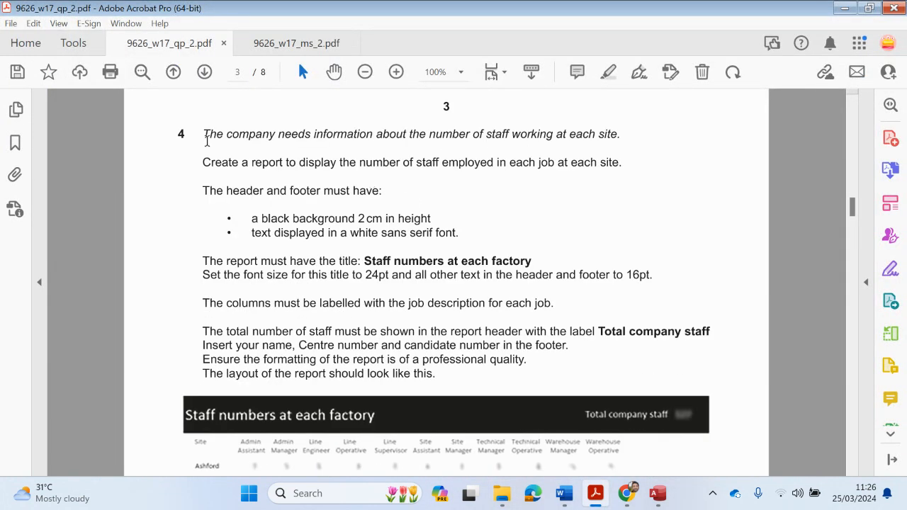
pyautogui.moveTo(204, 134); pyautogui.dragTo(606, 134)
pyautogui.click(608, 72)
pyautogui.scroll(-1, 502, 152)
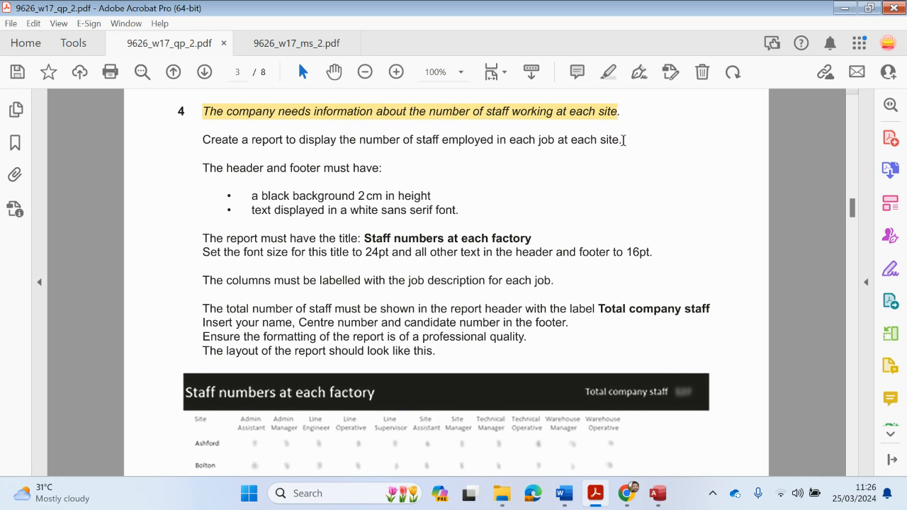
pyautogui.scroll(-1, 544, 147)
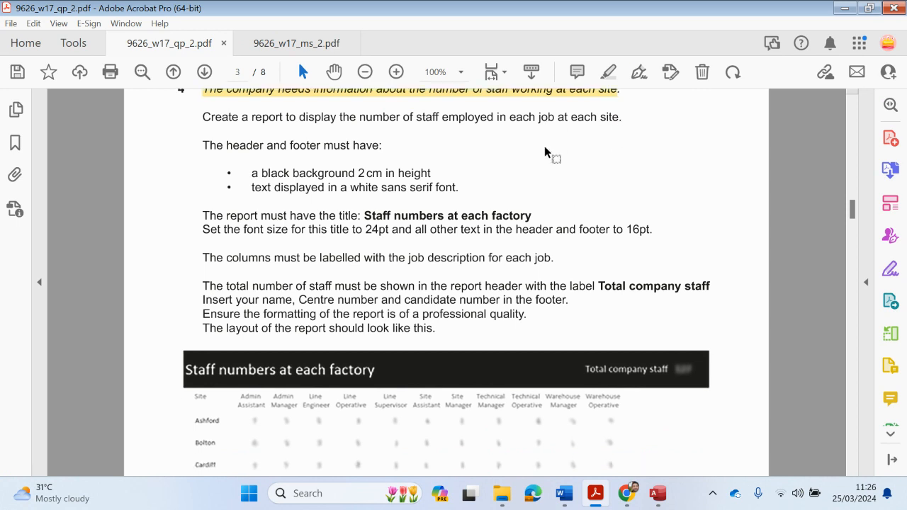
pyautogui.moveTo(202, 117); pyautogui.dragTo(600, 127)
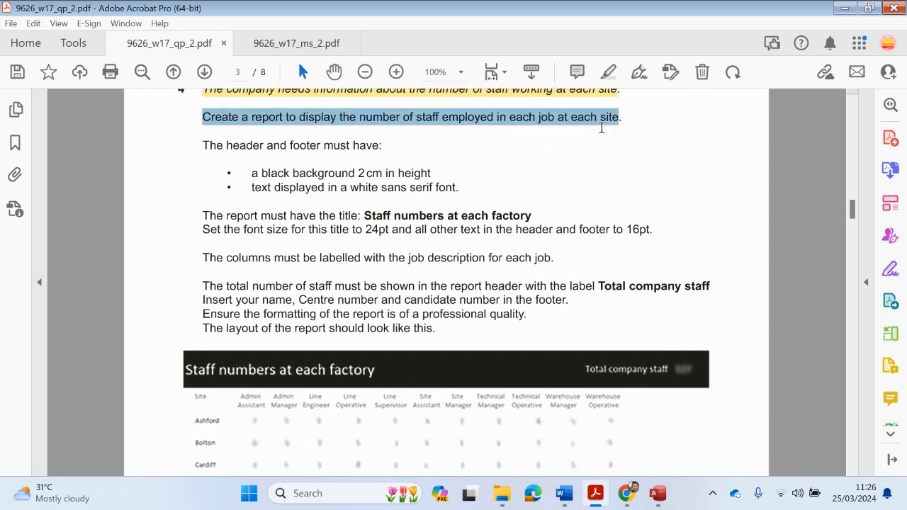
pyautogui.click(605, 69)
# Delete both sentence highlights again
pyautogui.scroll(-1, 550, 149)
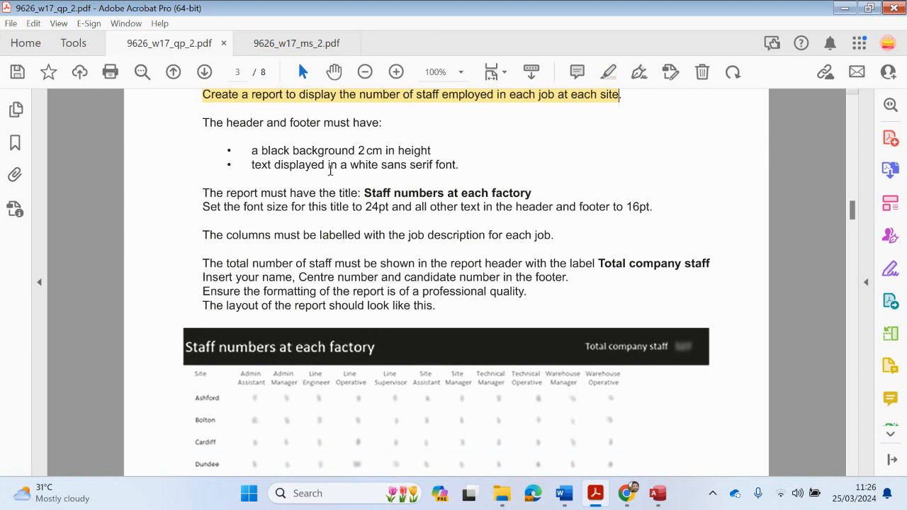
pyautogui.scroll(-5, 318, 151)
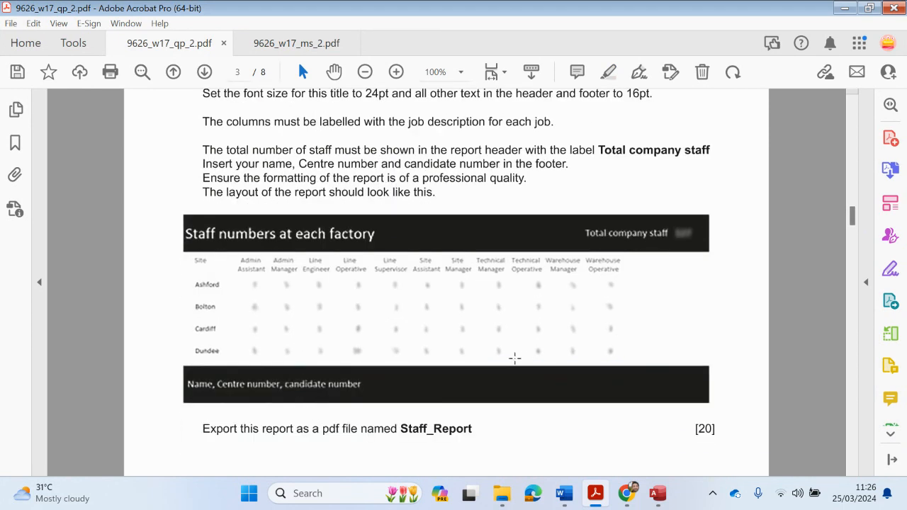
pyautogui.scroll(3, 211, 284)
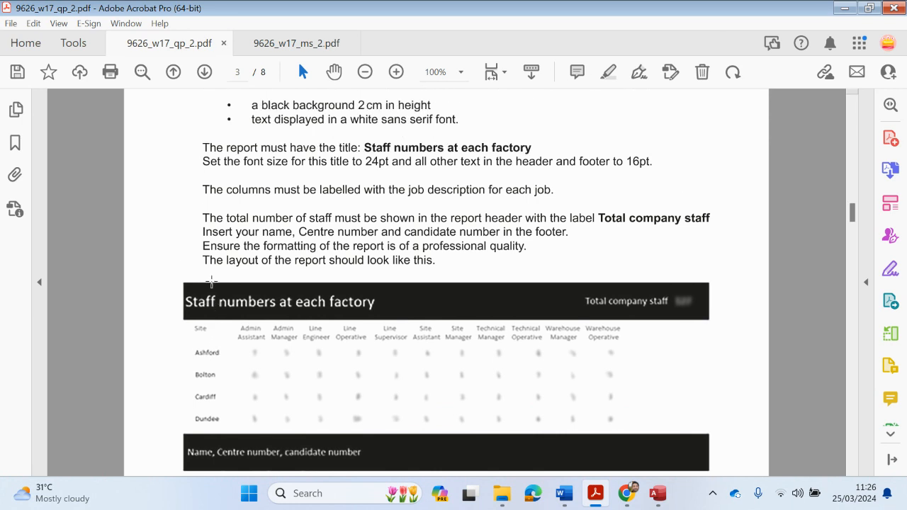
pyautogui.scroll(3, 211, 281)
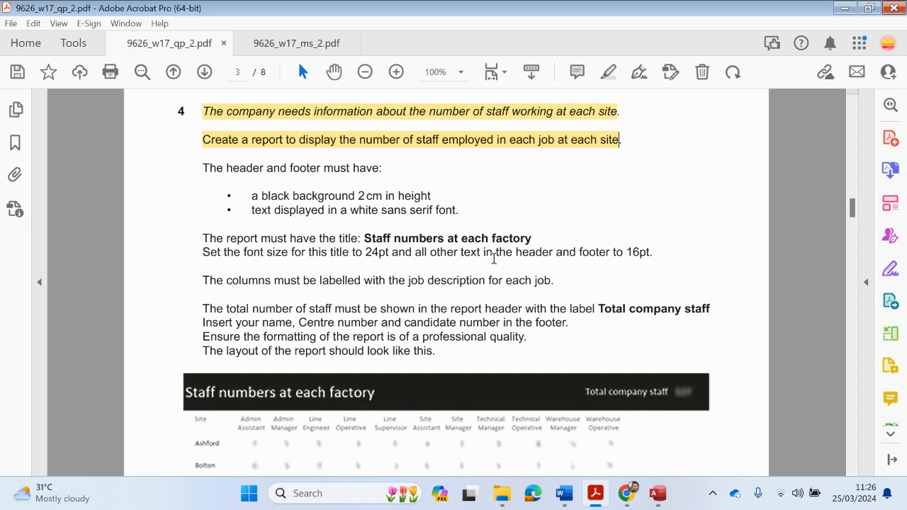
pyautogui.click(556, 144)
pyautogui.press('Delete')
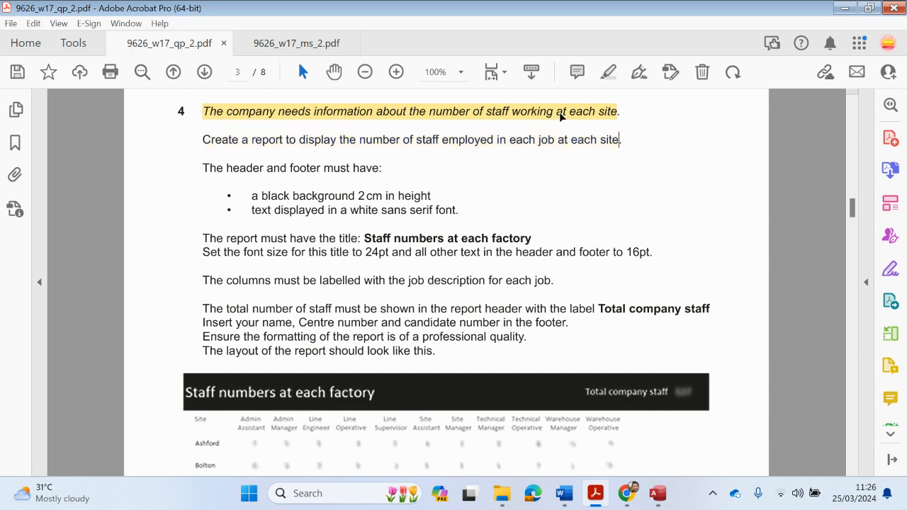
pyautogui.click(557, 114)
pyautogui.press('Delete')
# Highlight just the words 'each site' and select the word 'job'
pyautogui.moveTo(568, 111); pyautogui.dragTo(617, 113)
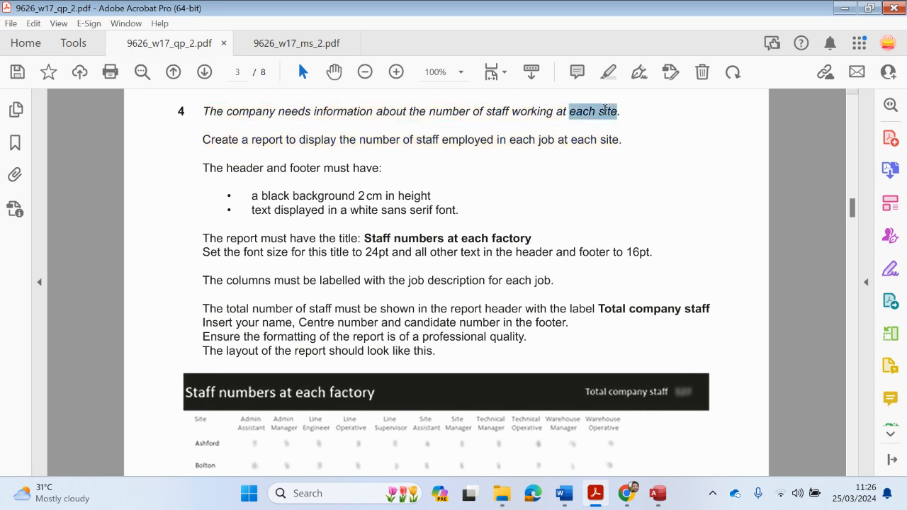
pyautogui.click(608, 72)
pyautogui.scroll(-3, 449, 210)
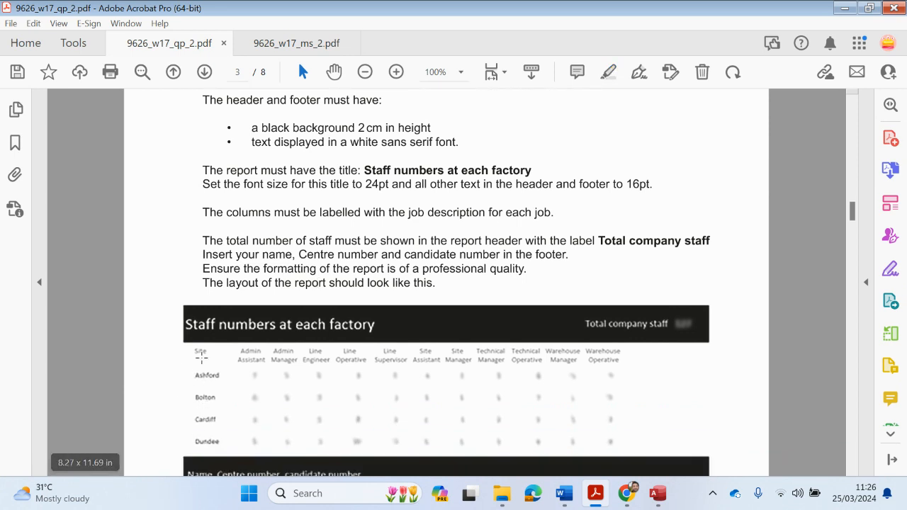
pyautogui.scroll(4, 420, 306)
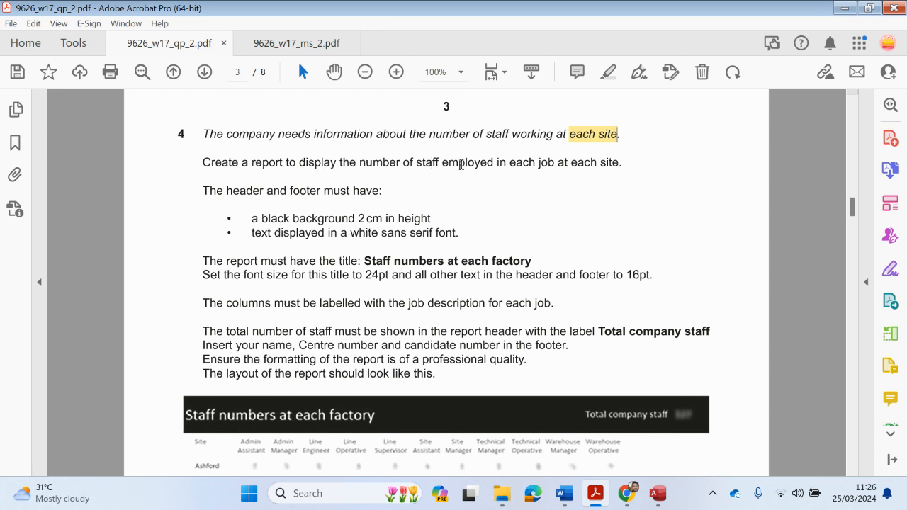
pyautogui.moveTo(541, 164); pyautogui.dragTo(558, 169)
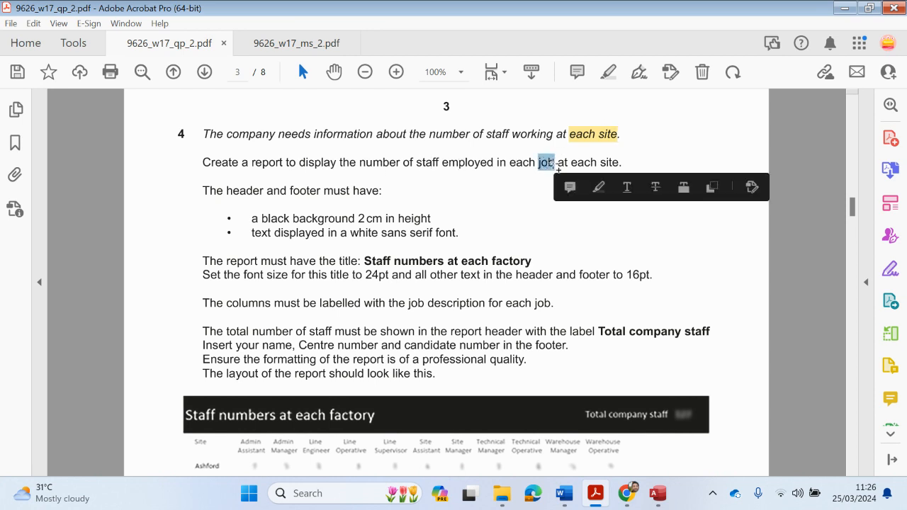
# Highlight the word 'job' and change the highlight's colour
pyautogui.click(598, 187)
pyautogui.click(599, 187)
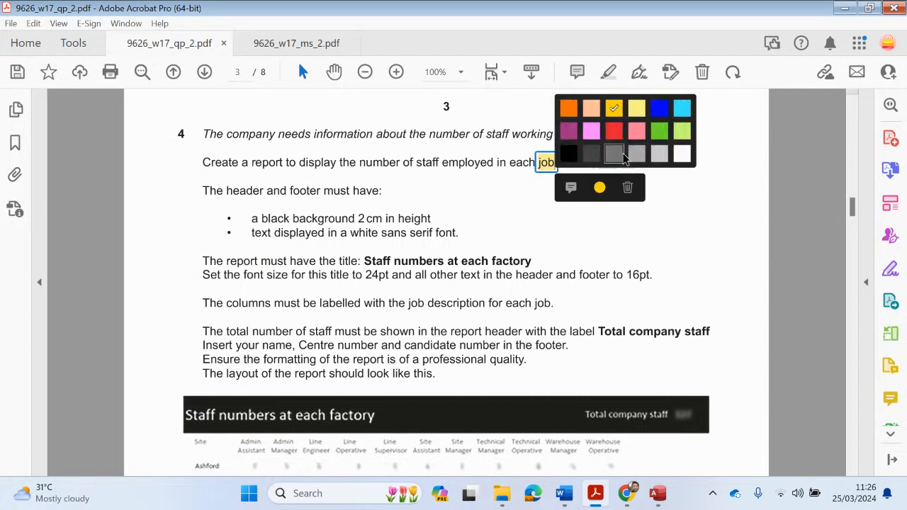
pyautogui.click(682, 107)
pyautogui.scroll(-1, 606, 280)
pyautogui.scroll(-3, 606, 280)
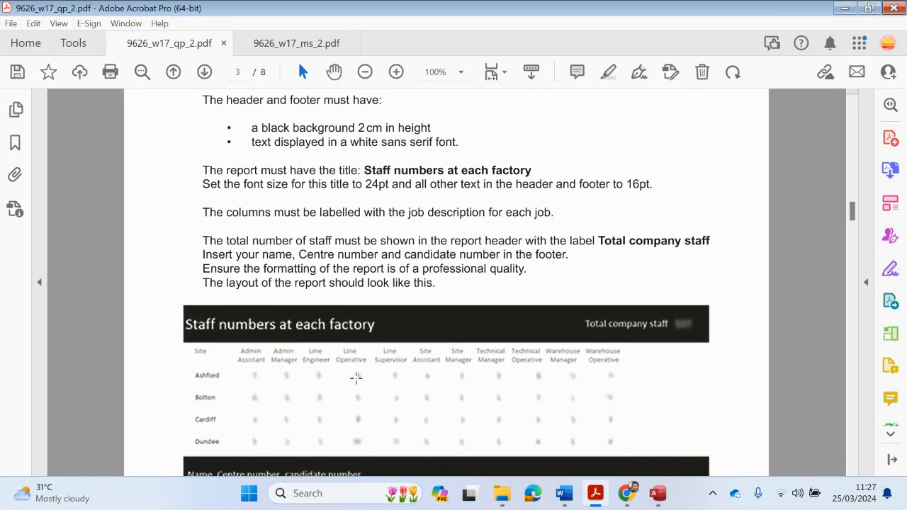
pyautogui.scroll(3, 355, 378)
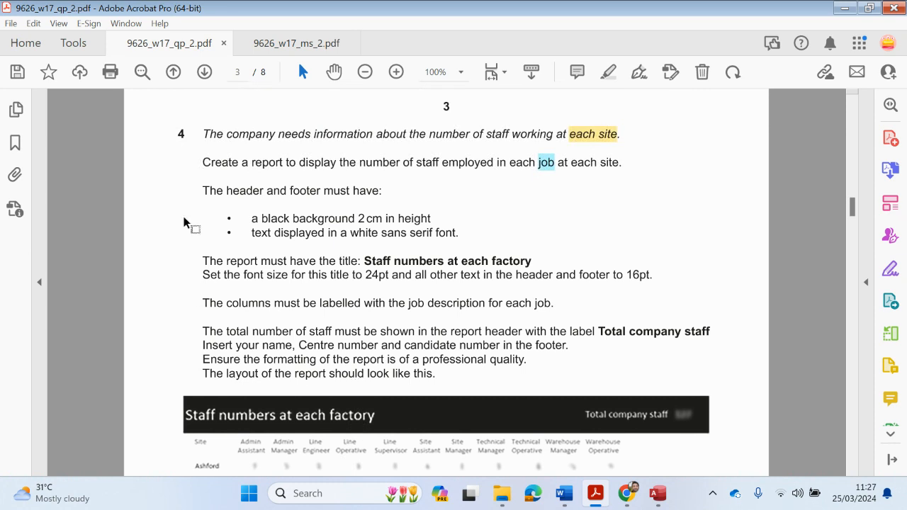
# Select the header/footer and title/font-size requirement lines of question 4
pyautogui.moveTo(205, 189); pyautogui.dragTo(460, 234)
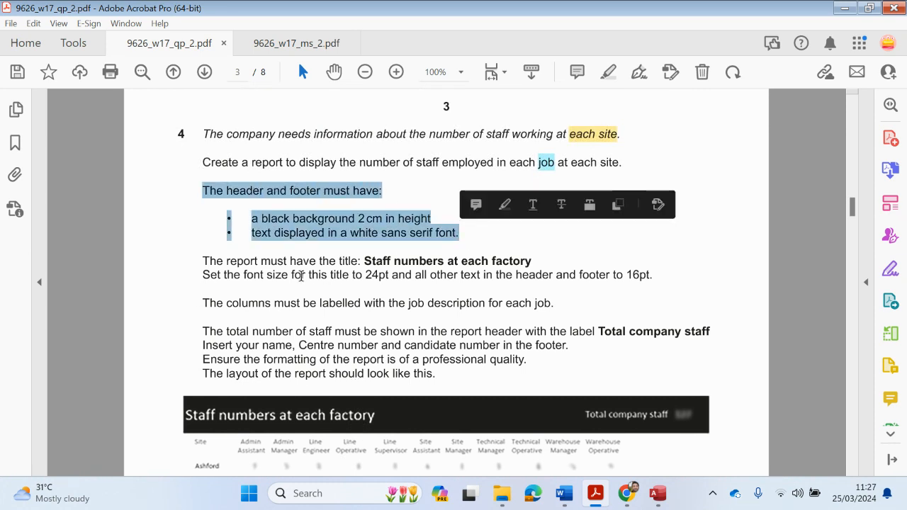
pyautogui.moveTo(199, 259); pyautogui.dragTo(652, 277)
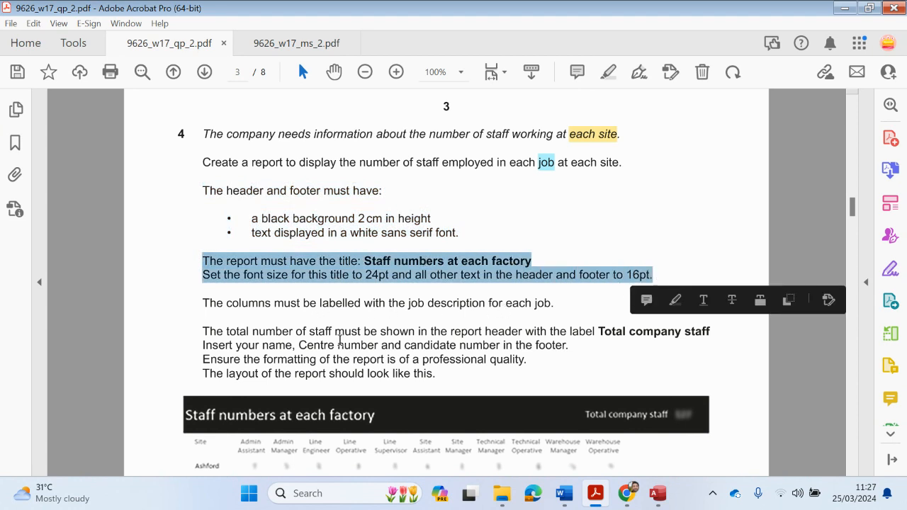
pyautogui.scroll(-2, 338, 341)
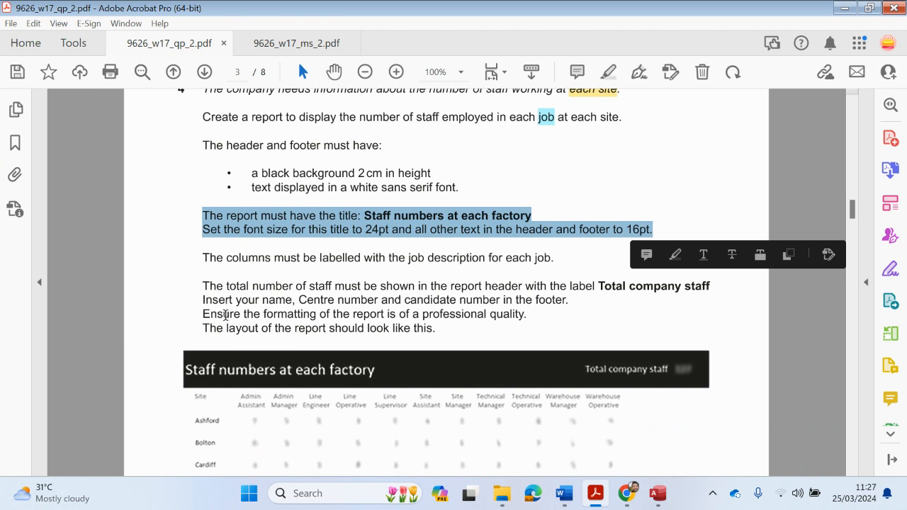
pyautogui.scroll(-1, 225, 322)
pyautogui.scroll(4, 228, 336)
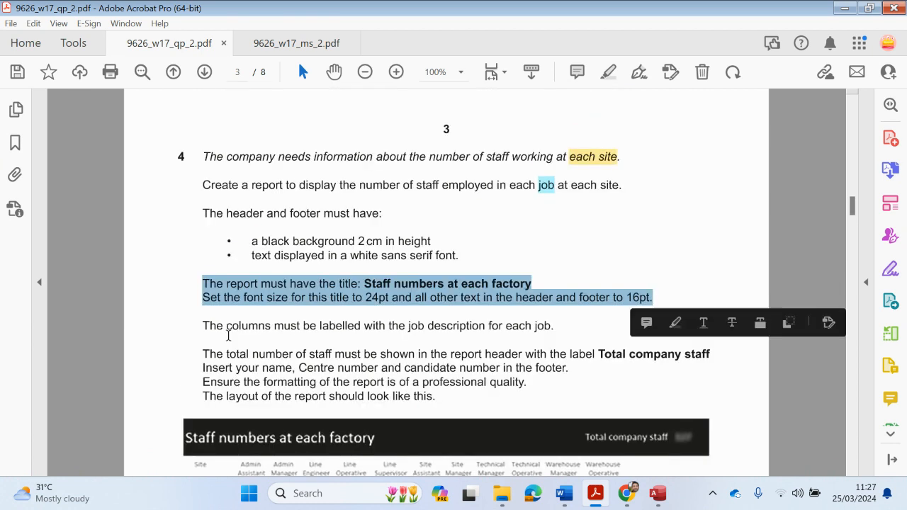
pyautogui.scroll(-4, 231, 344)
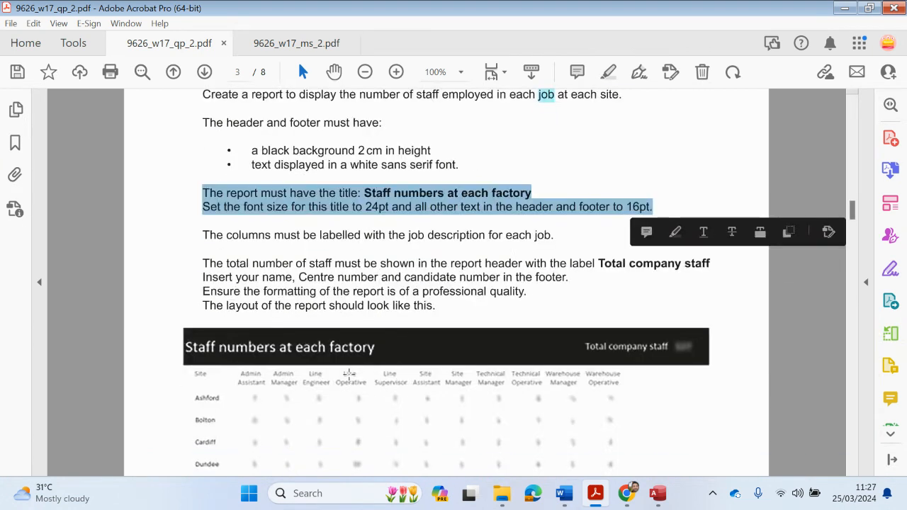
pyautogui.scroll(2, 348, 373)
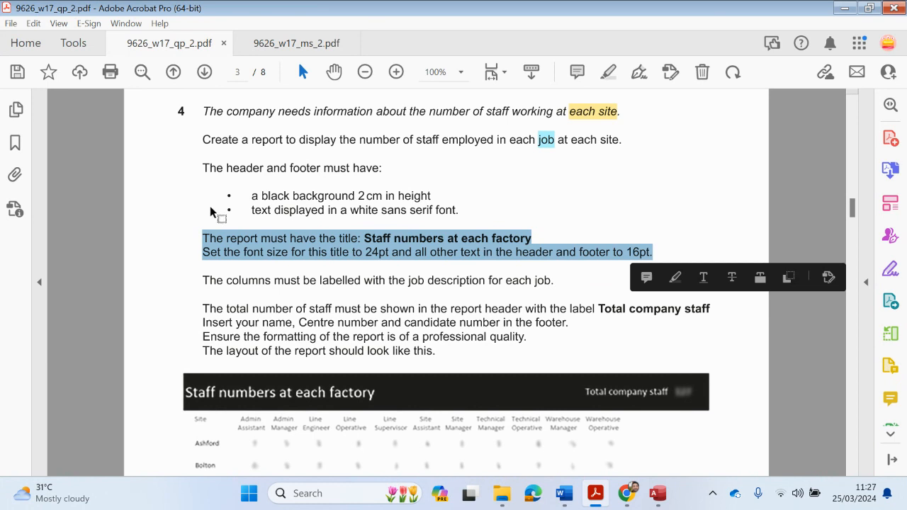
pyautogui.scroll(-3, 255, 304)
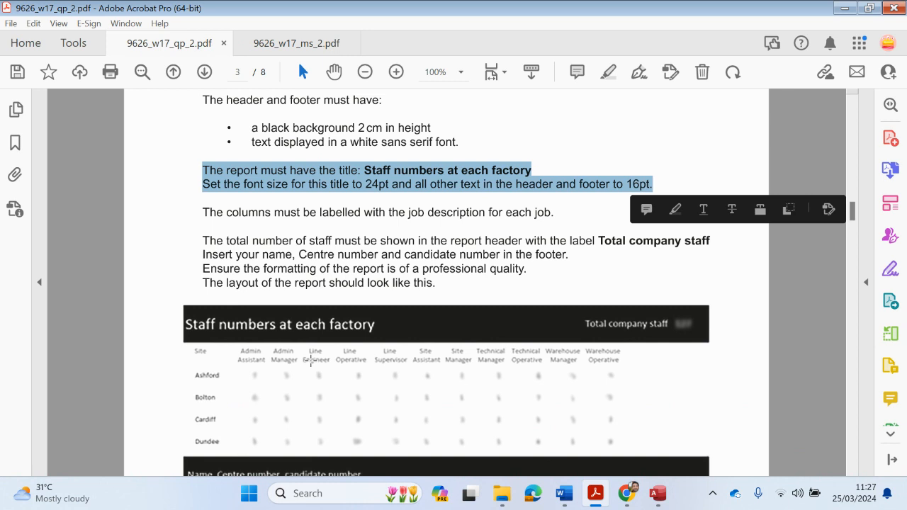
pyautogui.scroll(3, 311, 361)
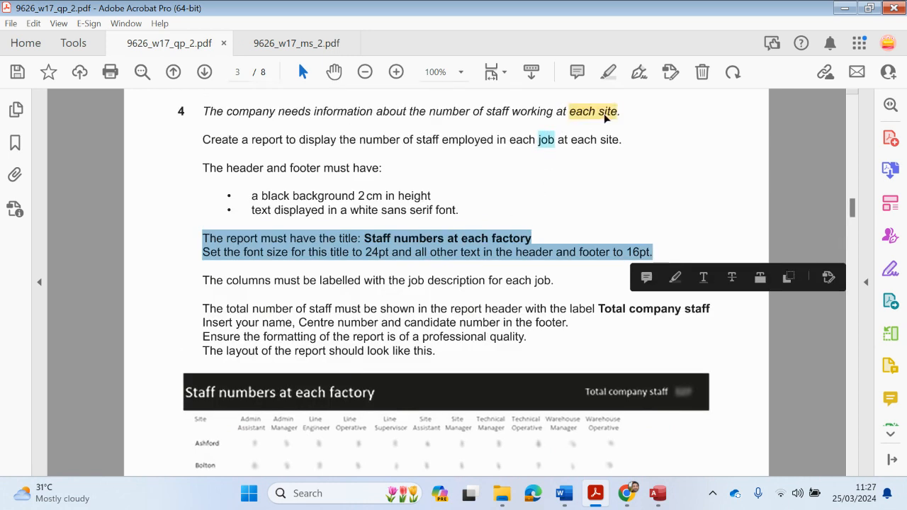
# Select the 'each site' and 'job' highlights to review them
pyautogui.click(601, 113)
pyautogui.click(546, 139)
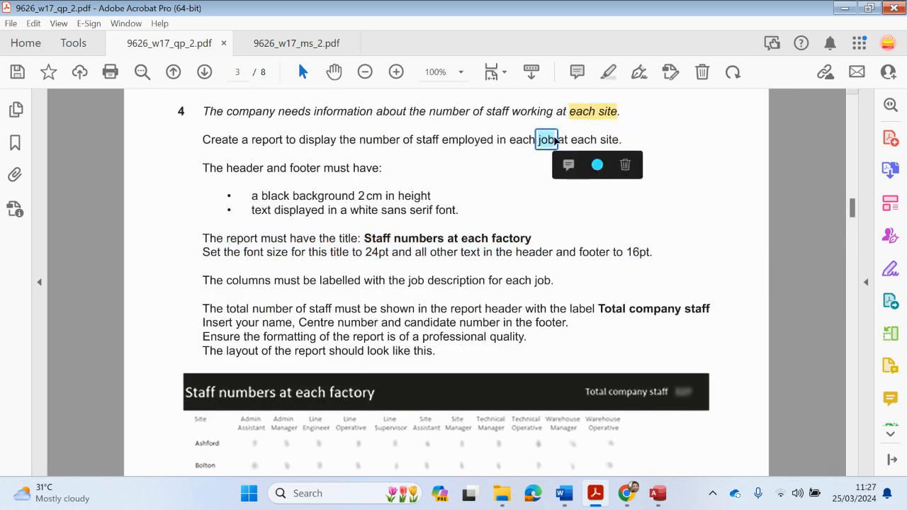
pyautogui.scroll(-3, 333, 404)
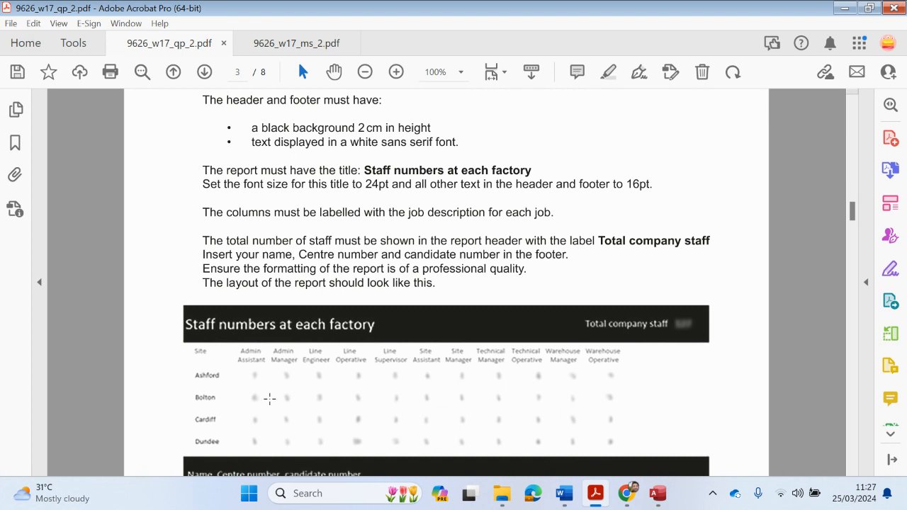
pyautogui.scroll(4, 269, 398)
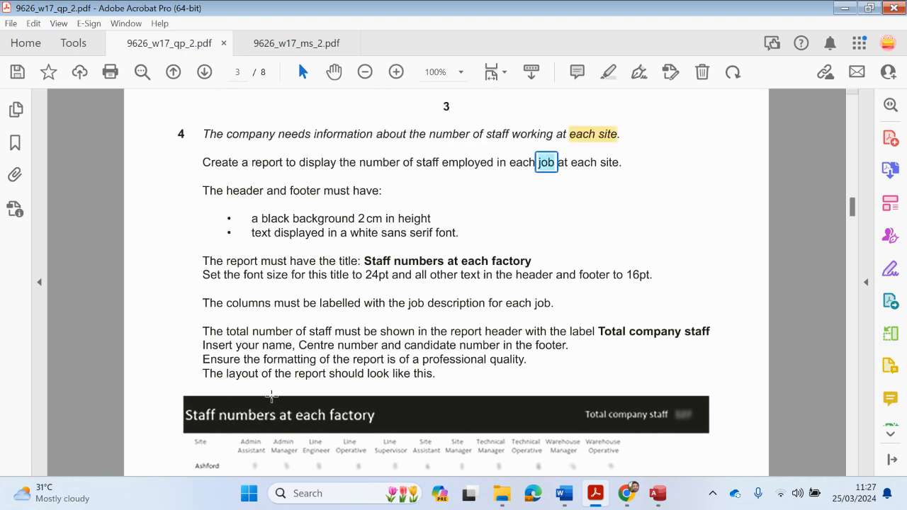
pyautogui.click(669, 494)
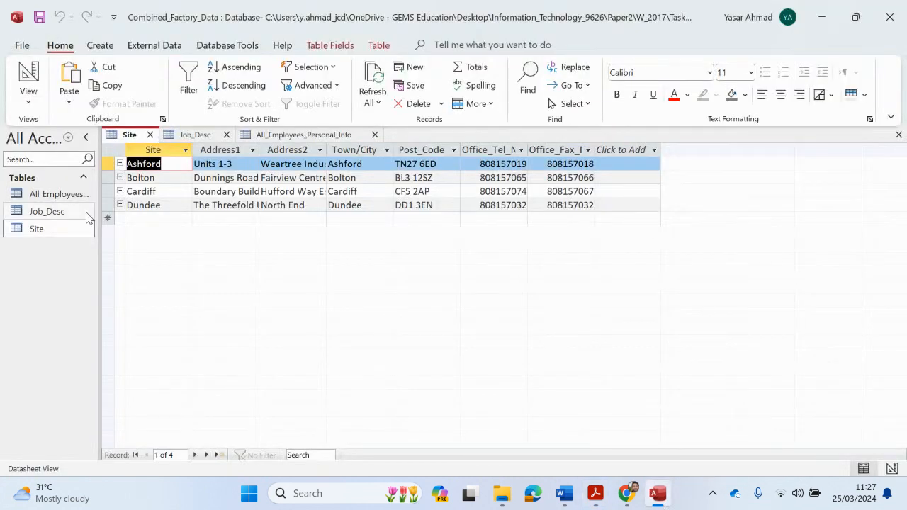
pyautogui.click(65, 197)
pyautogui.doubleClick(67, 198)
pyautogui.moveTo(157, 161); pyautogui.dragTo(98, 159)
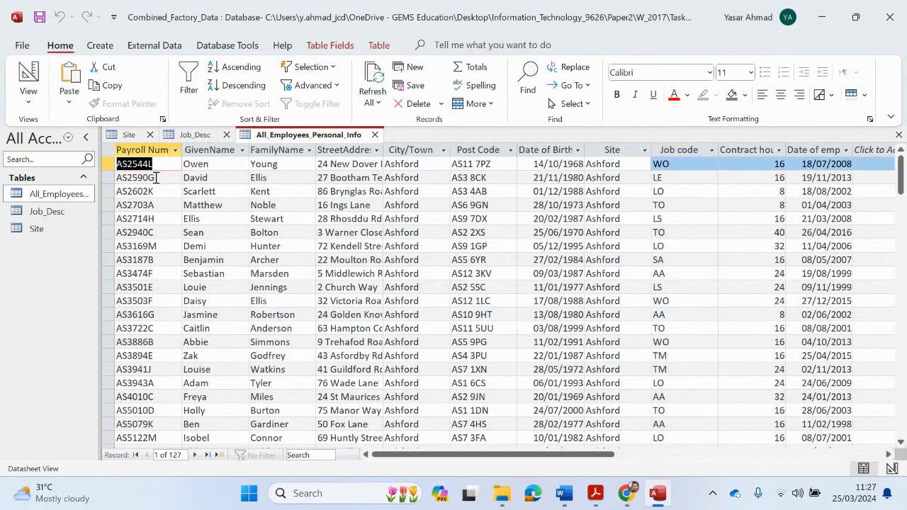
pyautogui.moveTo(157, 179); pyautogui.dragTo(94, 174)
pyautogui.doubleClick(168, 192)
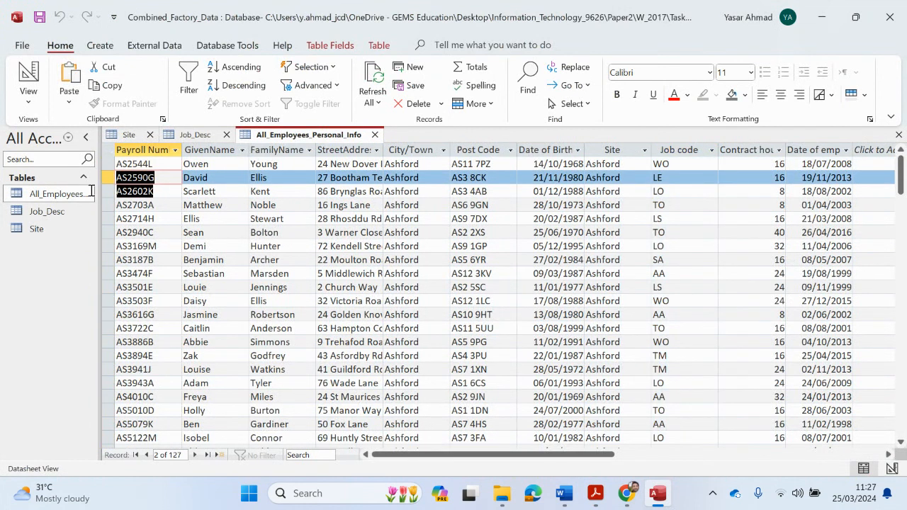
pyautogui.click(169, 209)
# Close the Site, Job_Desc and All_Employees_Personal_Info tables, keeping Job_Desc's layout changes
pyautogui.click(150, 135)
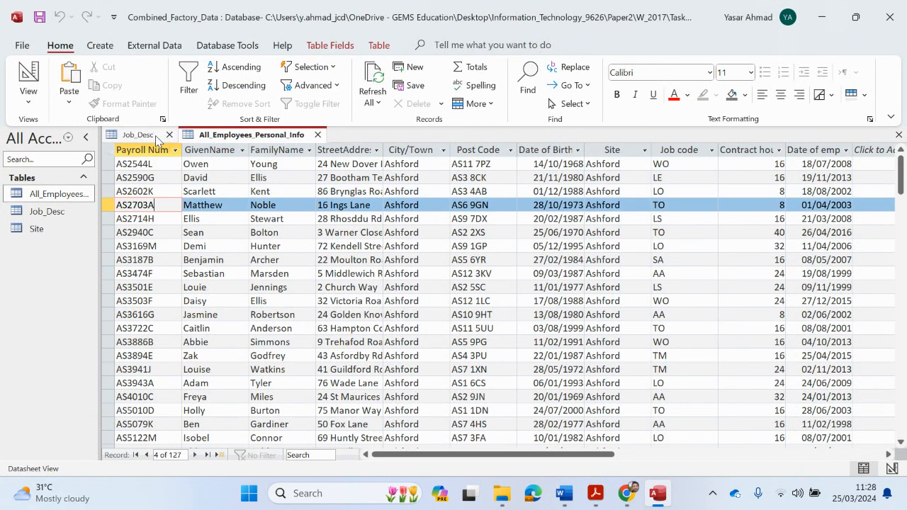
pyautogui.click(170, 134)
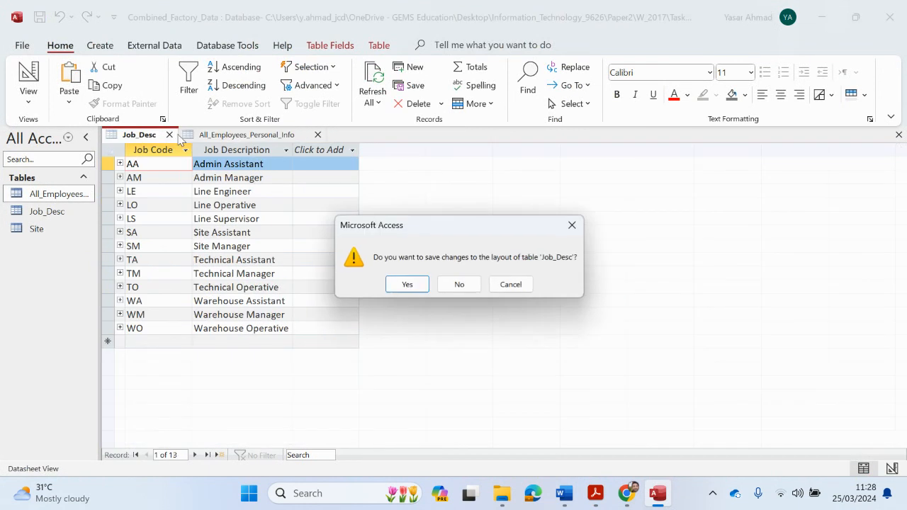
pyautogui.click(407, 284)
pyautogui.click(240, 134)
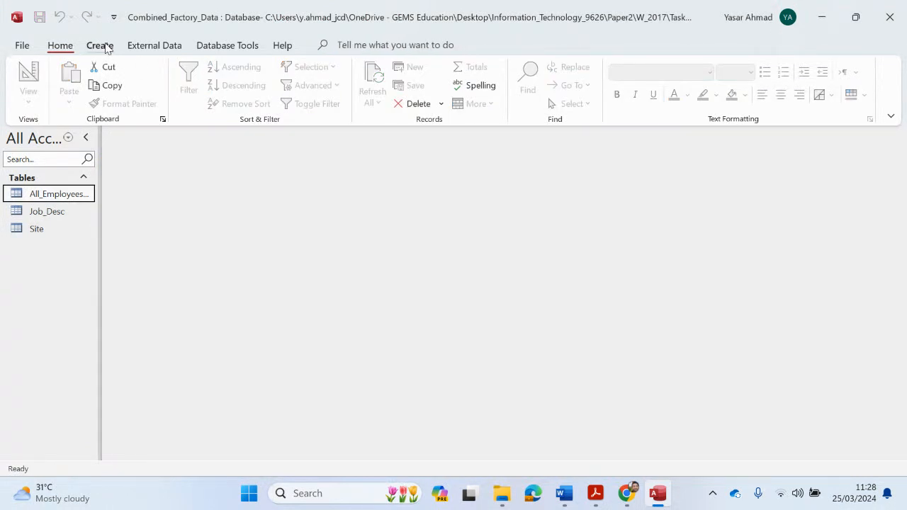
# Design and run a query joining the three tables for Payroll Number, Job Description and Site
pyautogui.click(100, 44)
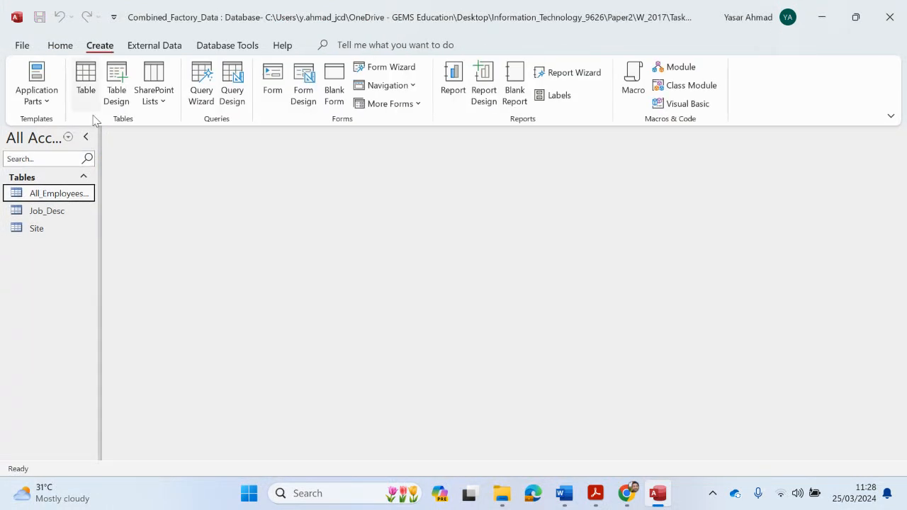
pyautogui.click(239, 83)
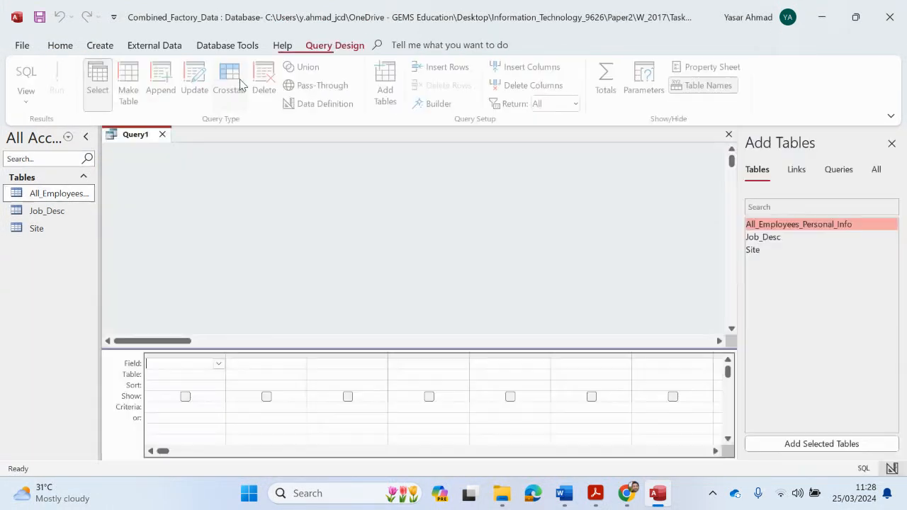
pyautogui.doubleClick(757, 225)
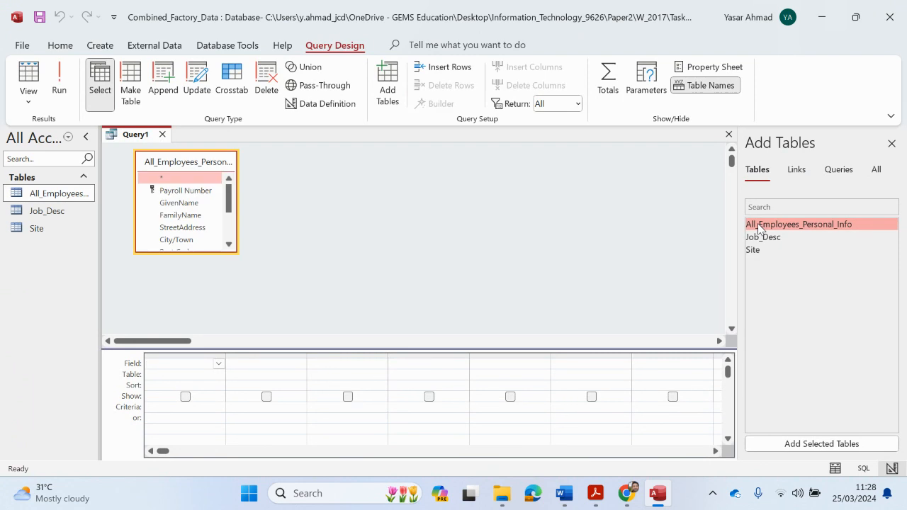
pyautogui.doubleClick(203, 191)
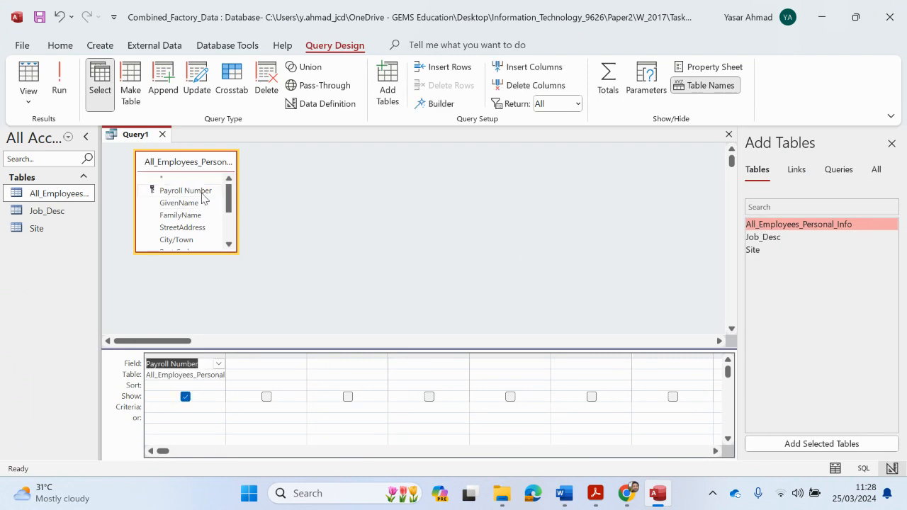
pyautogui.doubleClick(775, 241)
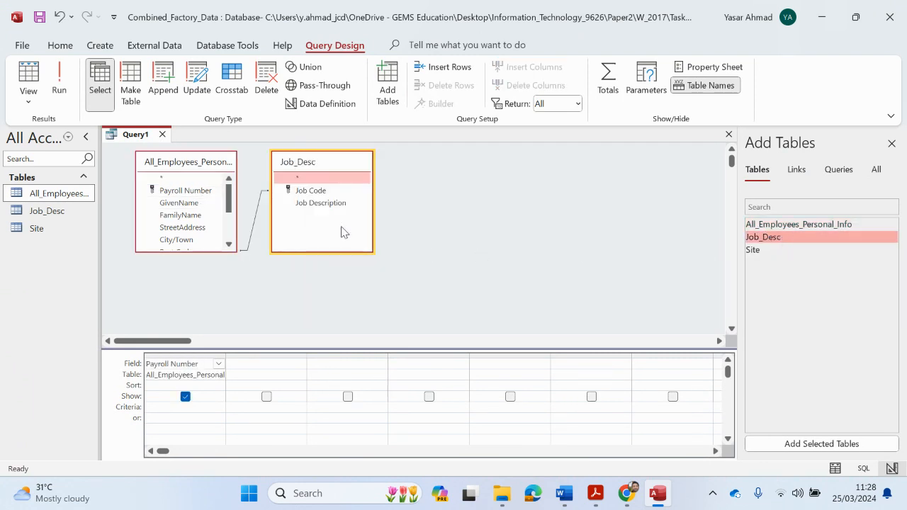
pyautogui.doubleClick(332, 206)
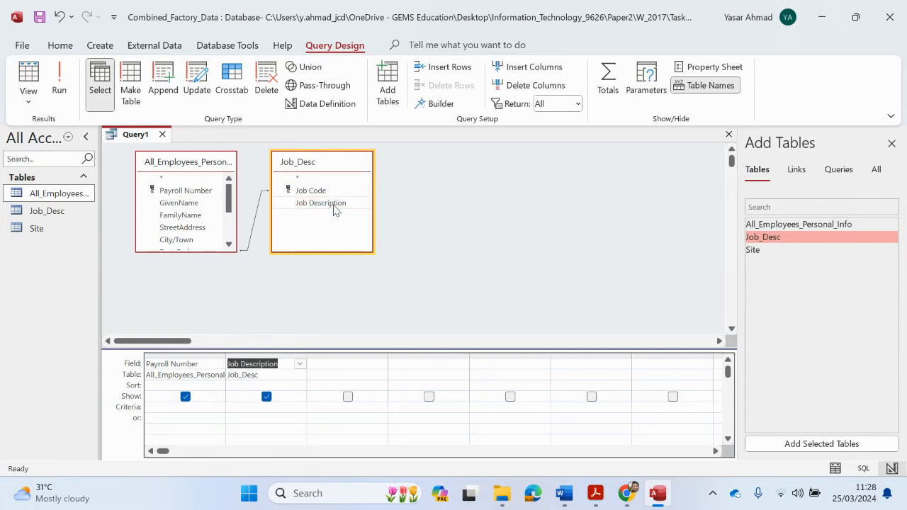
pyautogui.doubleClick(762, 250)
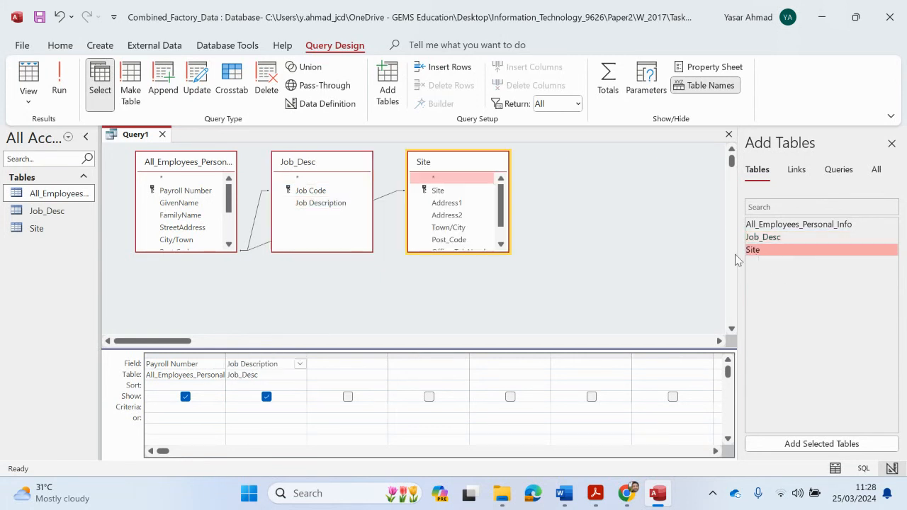
pyautogui.doubleClick(446, 194)
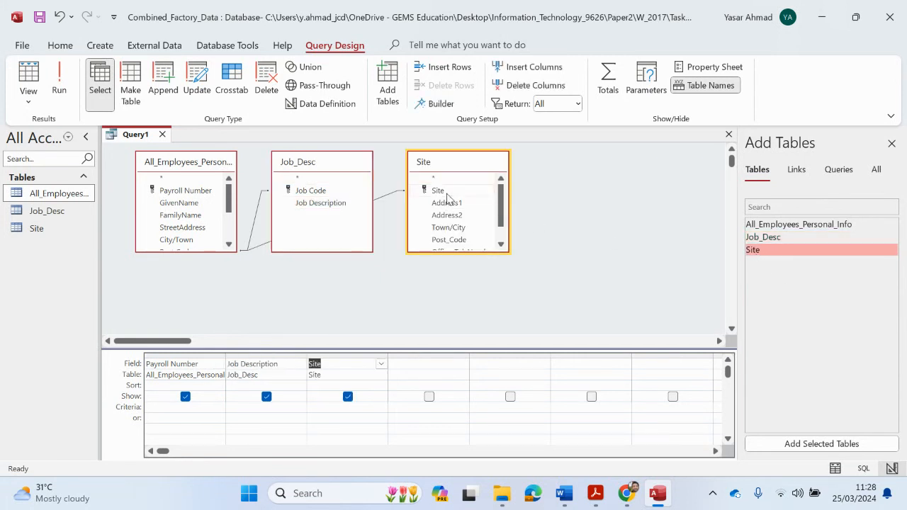
pyautogui.click(59, 85)
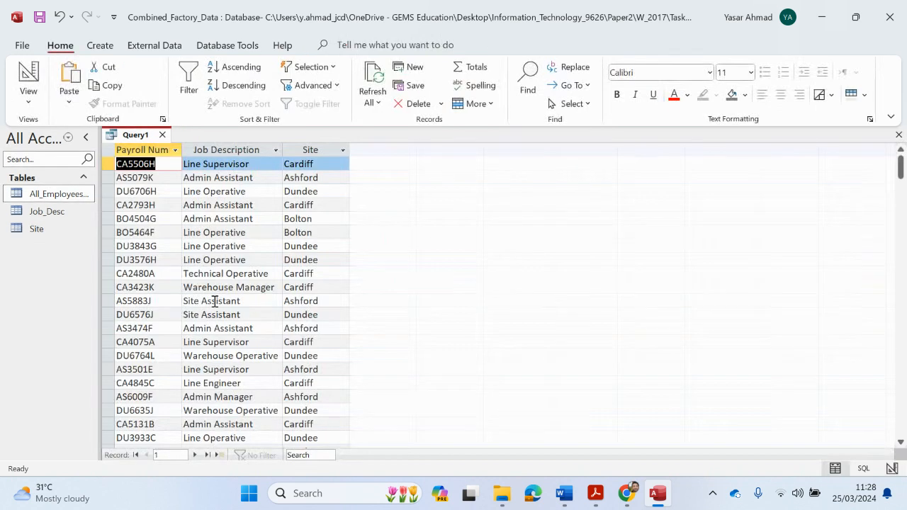
# Review the query results and save Query1 under the name q4
pyautogui.scroll(-20, 213, 303)
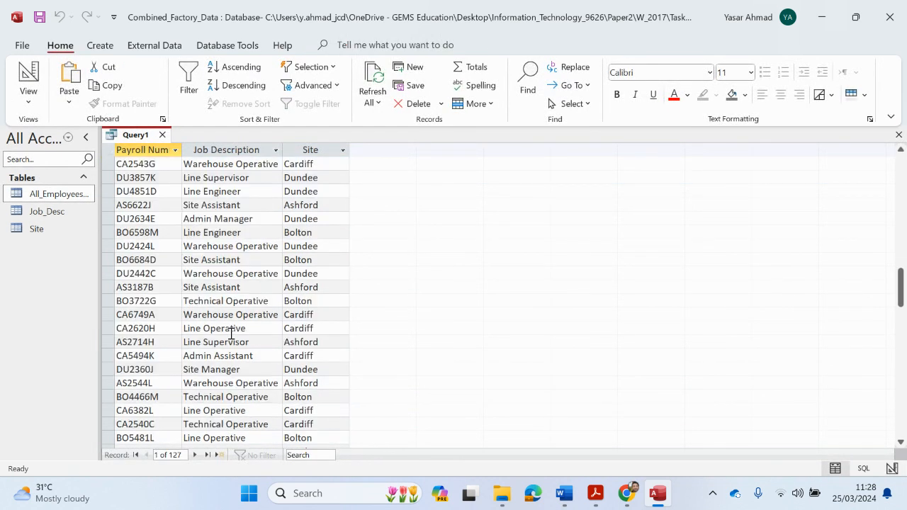
pyautogui.scroll(-10, 229, 343)
pyautogui.scroll(20, 232, 364)
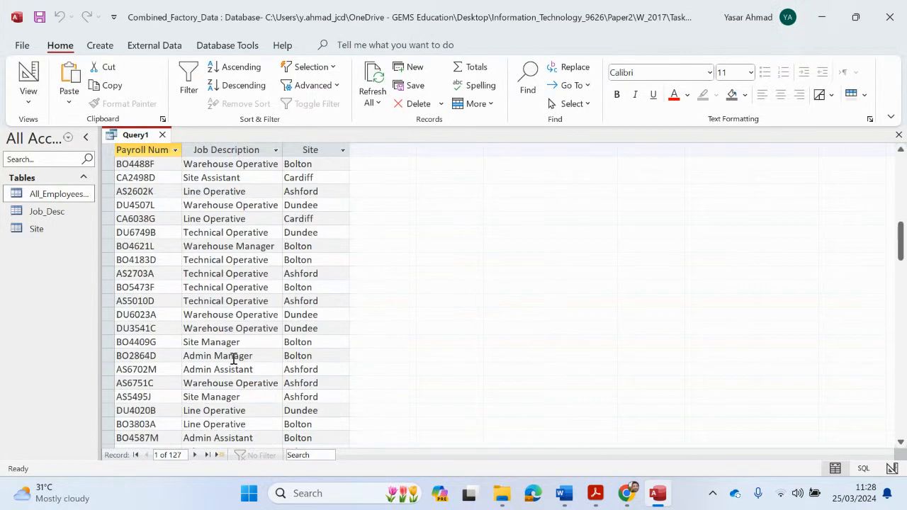
pyautogui.scroll(2, 231, 368)
pyautogui.click(39, 17)
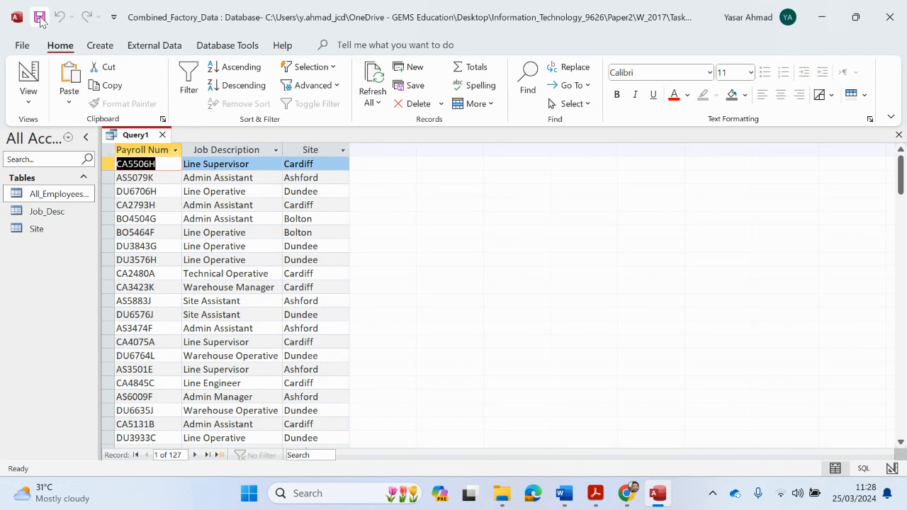
pyautogui.click(595, 493)
pyautogui.click(505, 433)
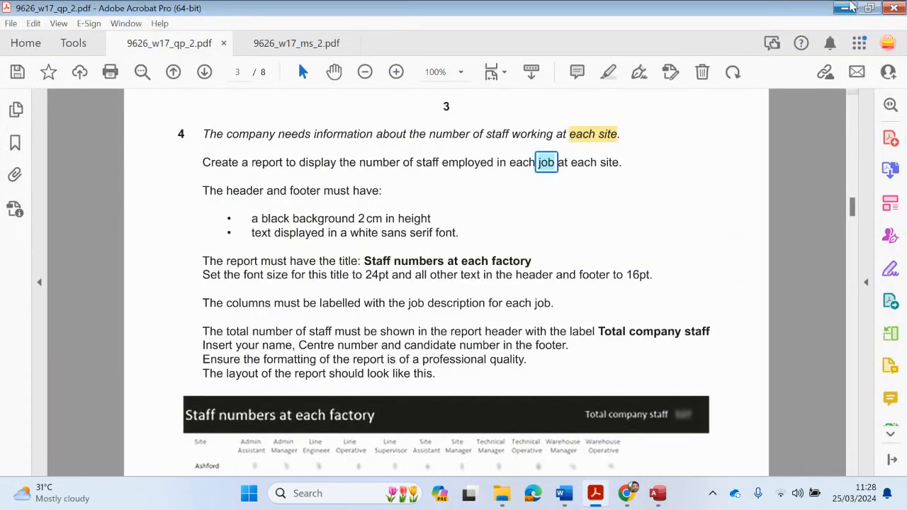
pyautogui.click(849, 7)
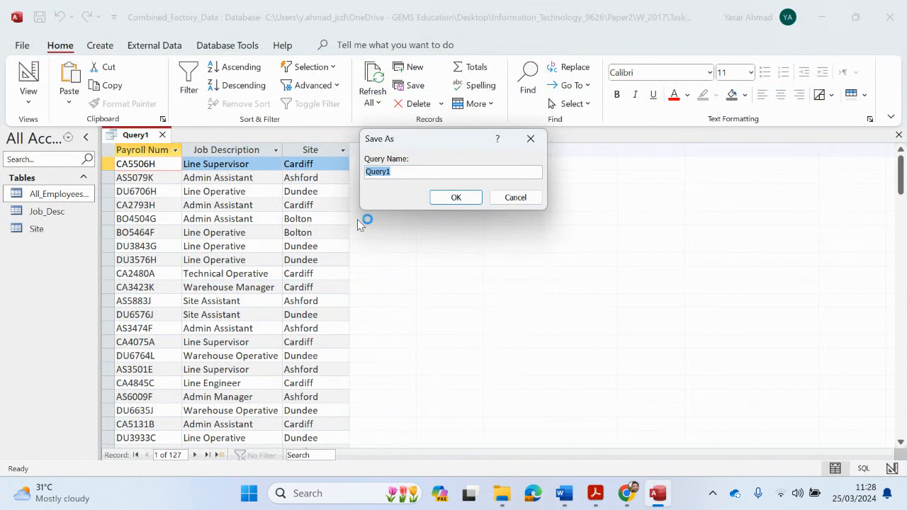
pyautogui.write('q4')
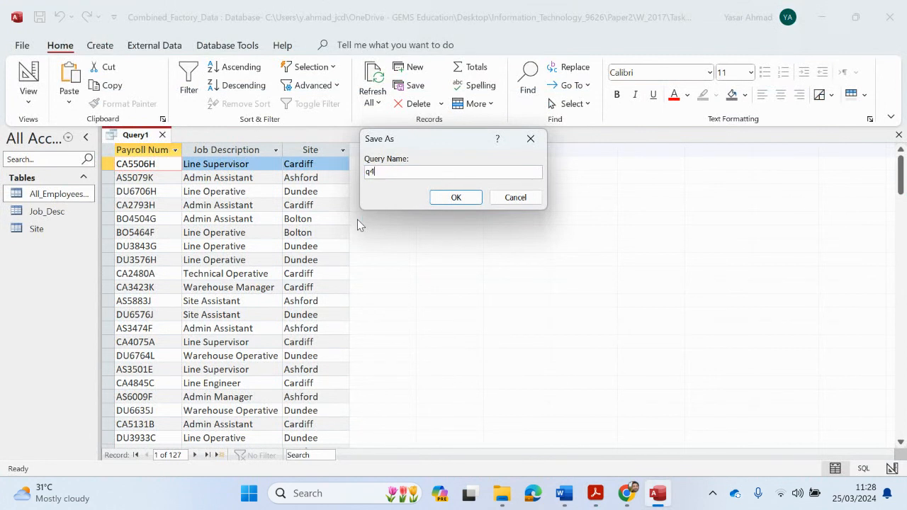
pyautogui.click(451, 197)
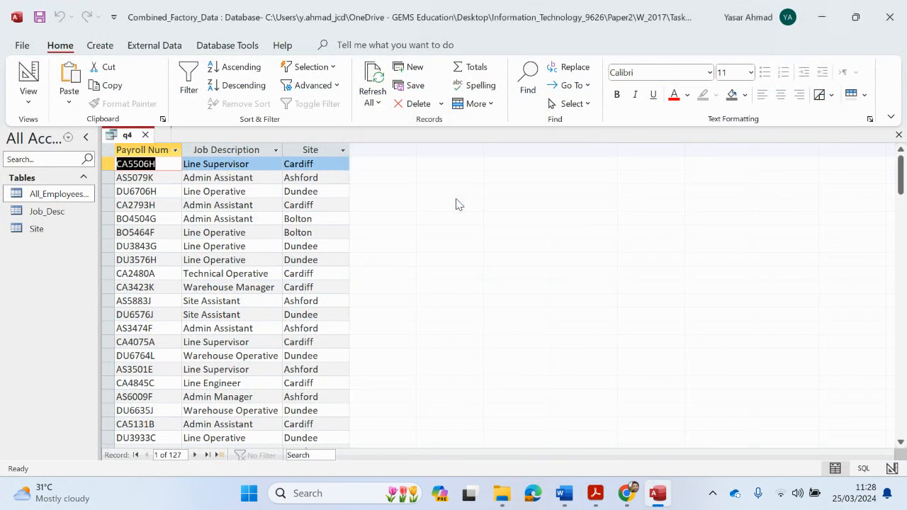
# Start the Crosstab Query Wizard using query q4 as the source
pyautogui.click(103, 46)
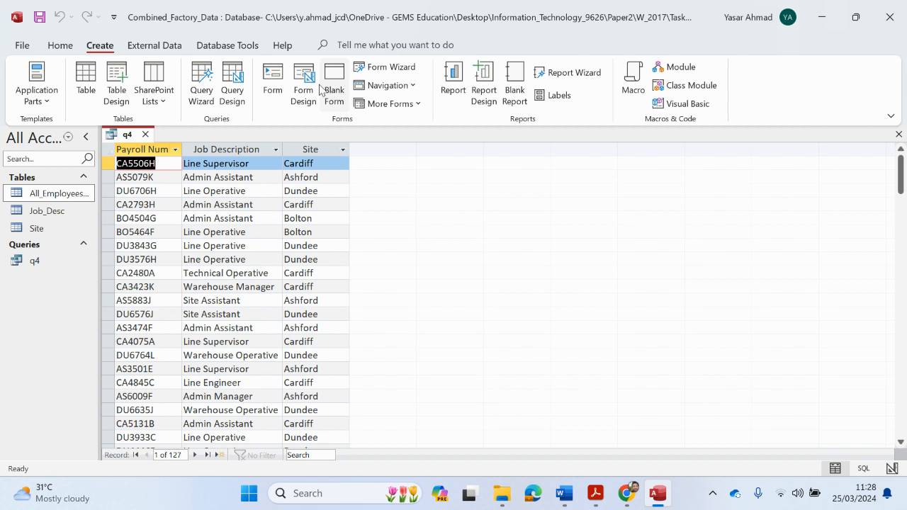
pyautogui.click(201, 85)
pyautogui.click(509, 144)
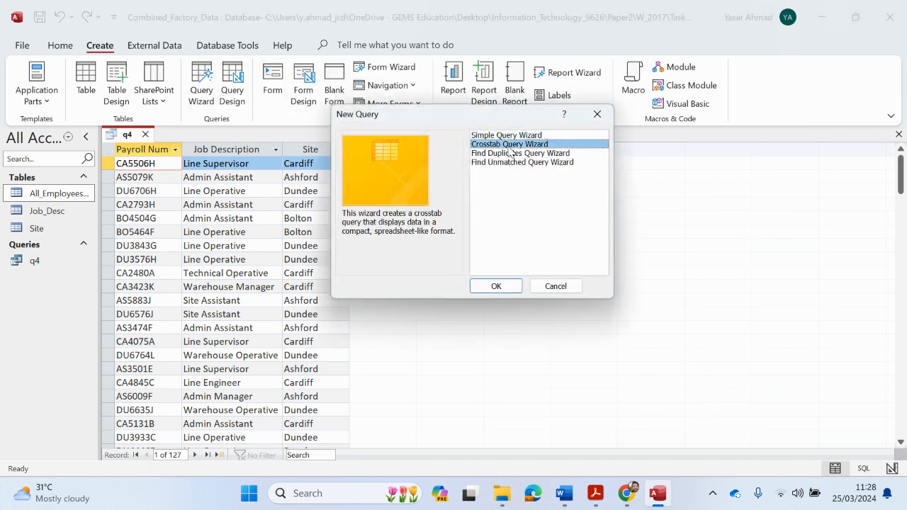
pyautogui.click(496, 286)
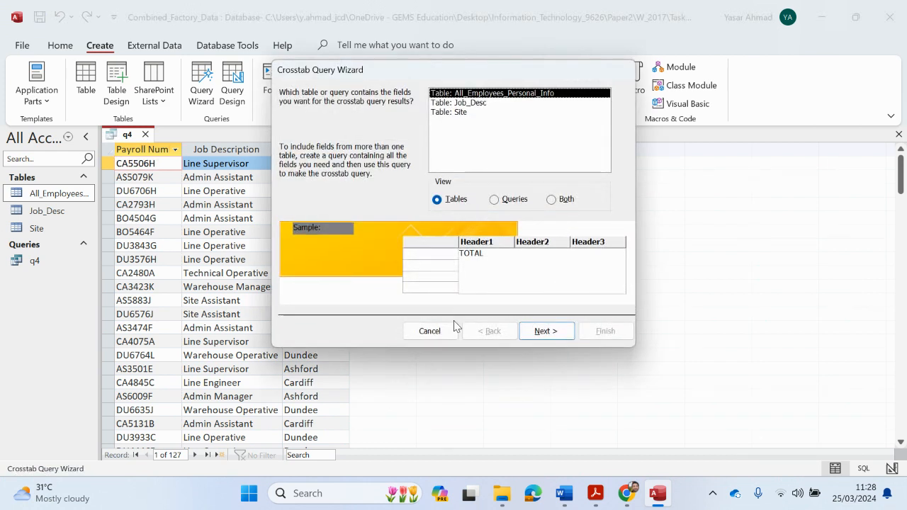
pyautogui.click(513, 201)
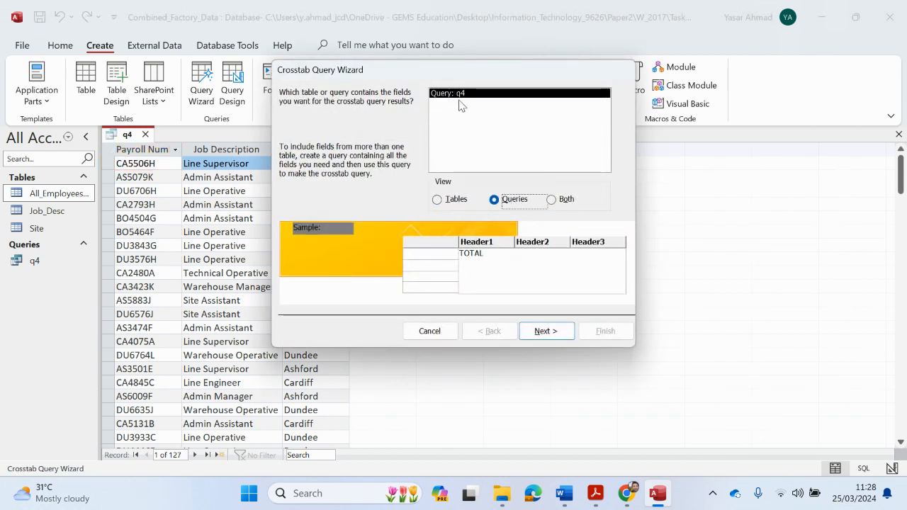
pyautogui.click(543, 331)
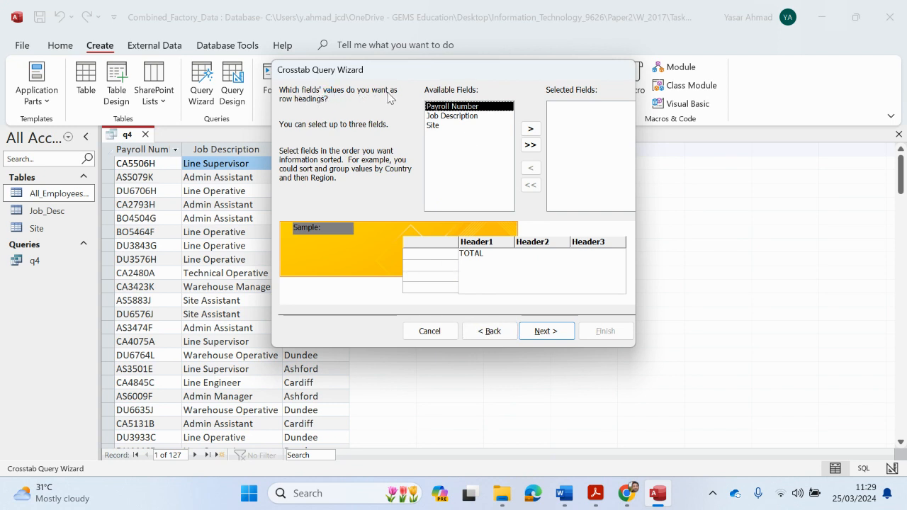
# Use Site as rows, Job Description as columns, Count of Payroll Number with row sums, and finish
pyautogui.moveTo(595, 493)
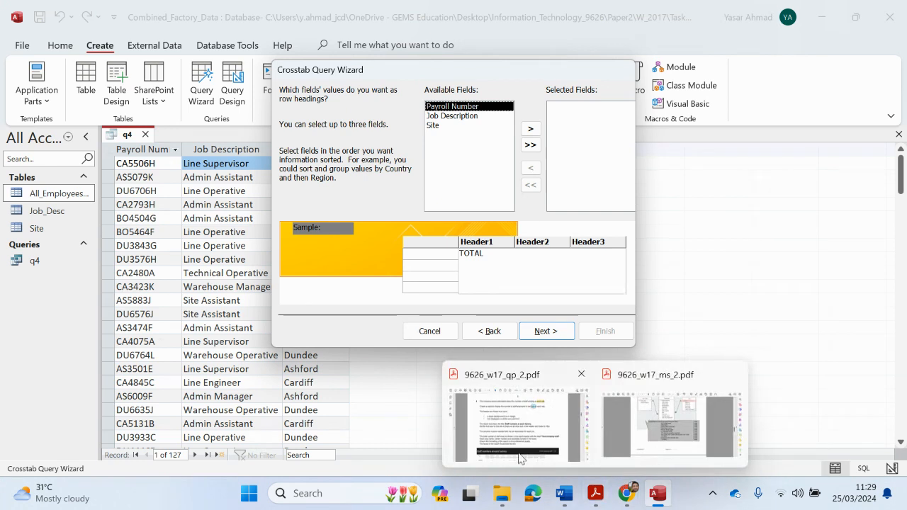
pyautogui.click(531, 425)
pyautogui.scroll(-1, 279, 405)
pyautogui.scroll(-1, 279, 405)
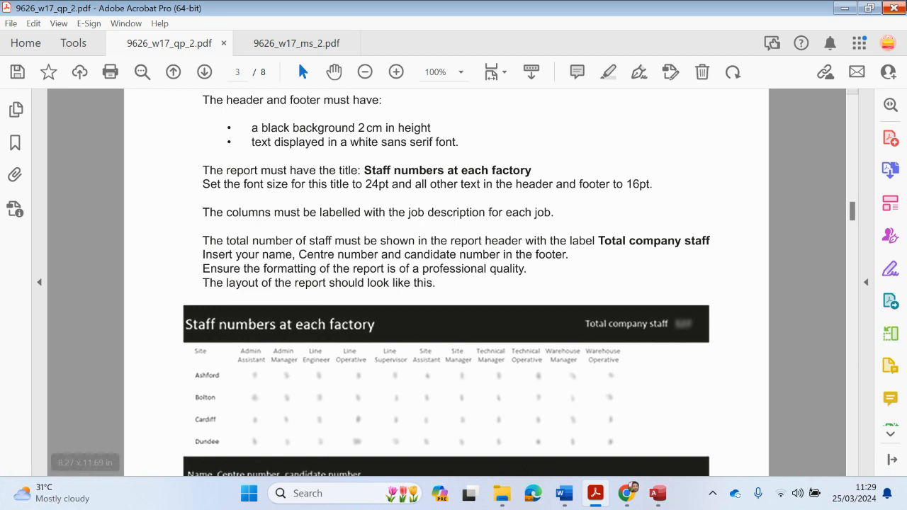
pyautogui.click(844, 7)
pyautogui.doubleClick(452, 127)
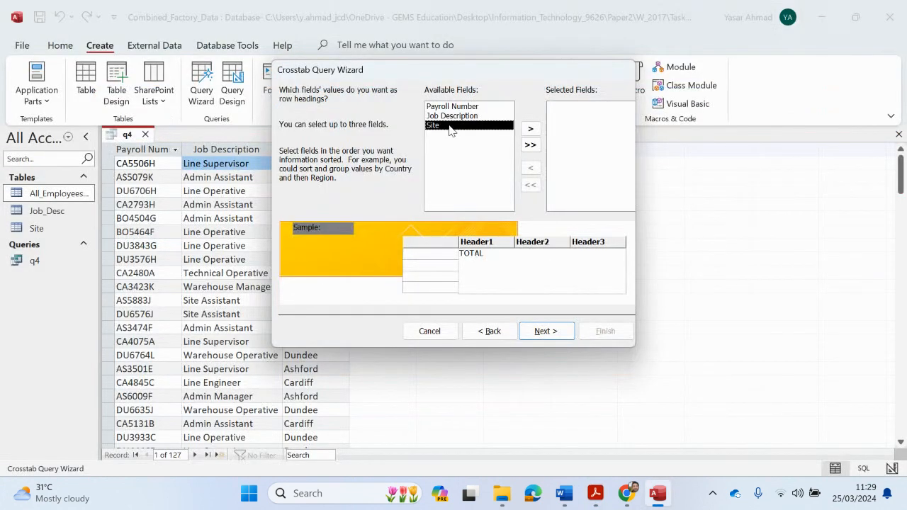
pyautogui.click(542, 331)
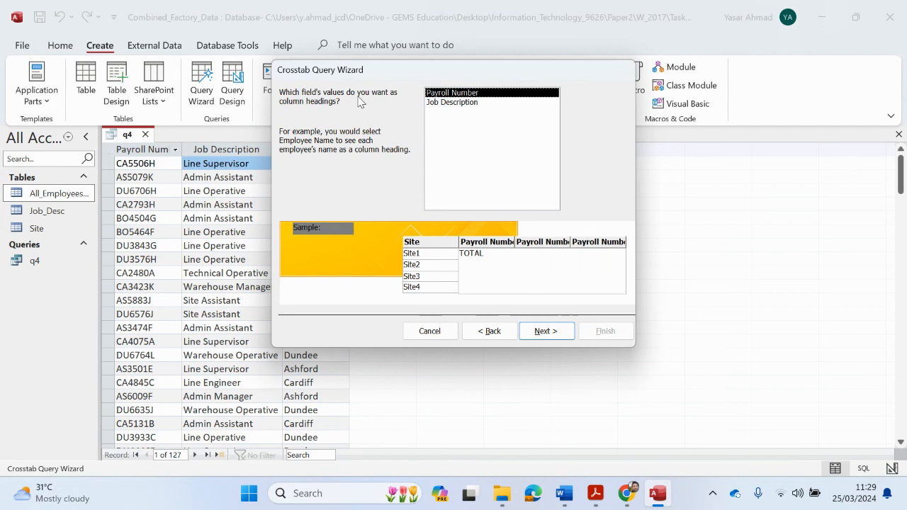
pyautogui.click(448, 103)
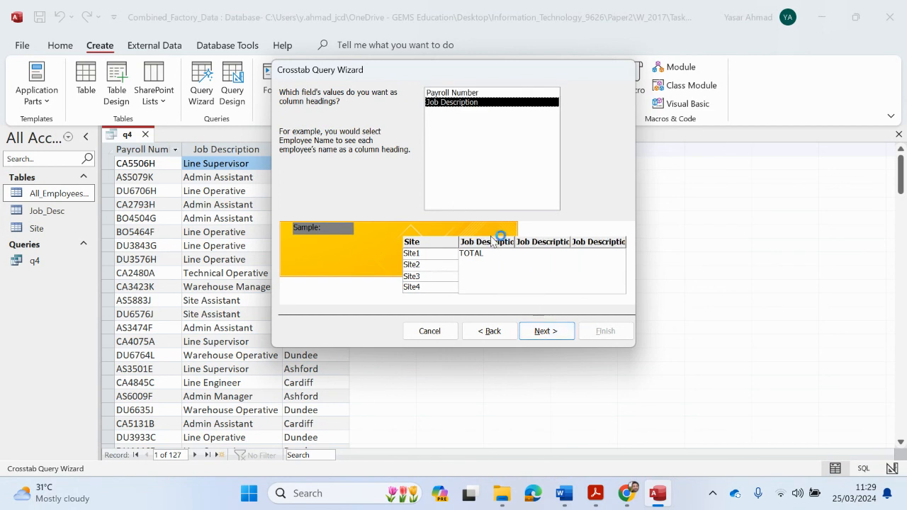
pyautogui.click(545, 331)
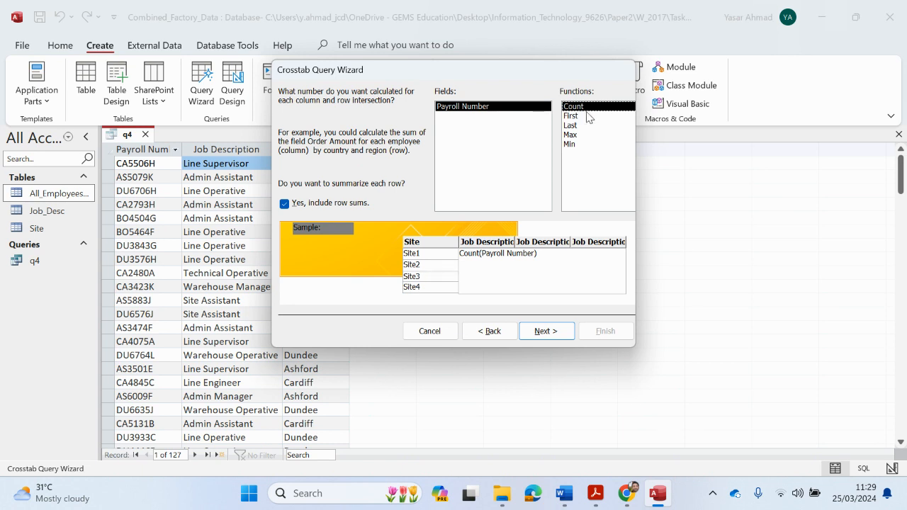
pyautogui.click(545, 331)
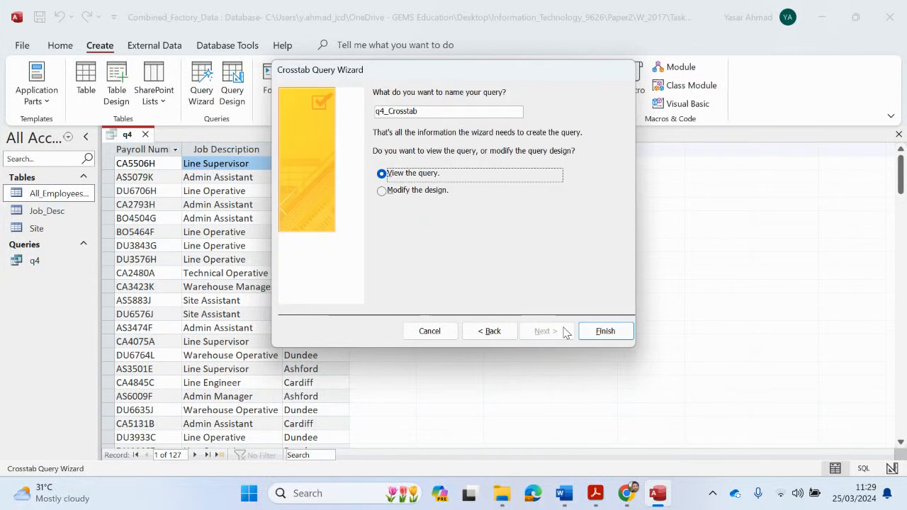
pyautogui.click(604, 330)
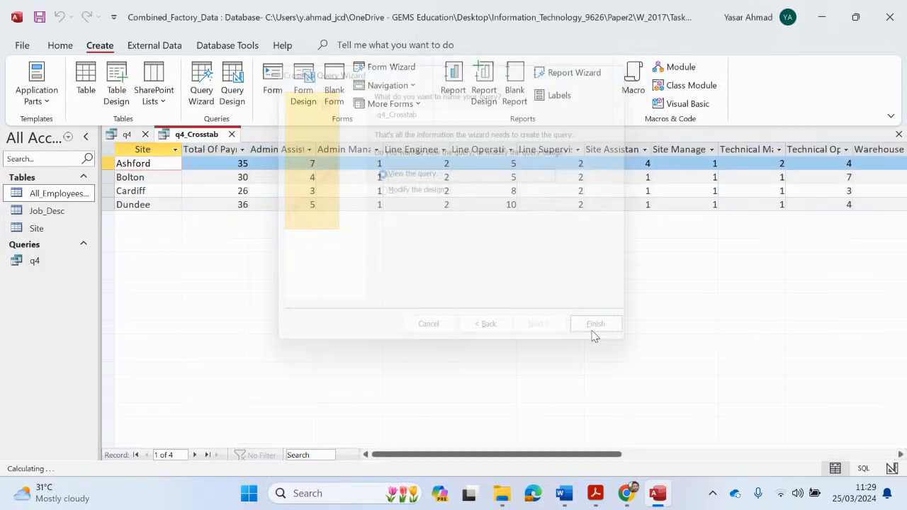
# Autofit the Total Of Payroll Number column and check Ashford's total of 35
pyautogui.doubleClick(249, 150)
pyautogui.click(251, 150)
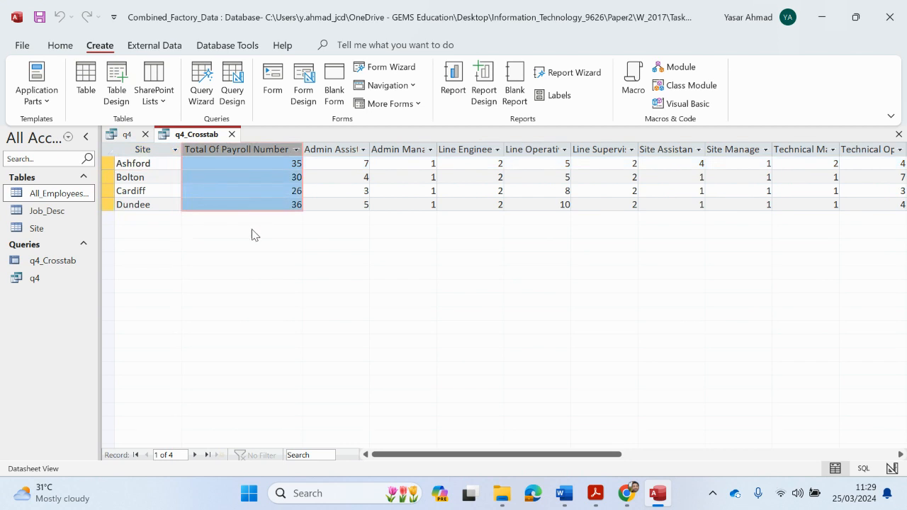
pyautogui.click(291, 167)
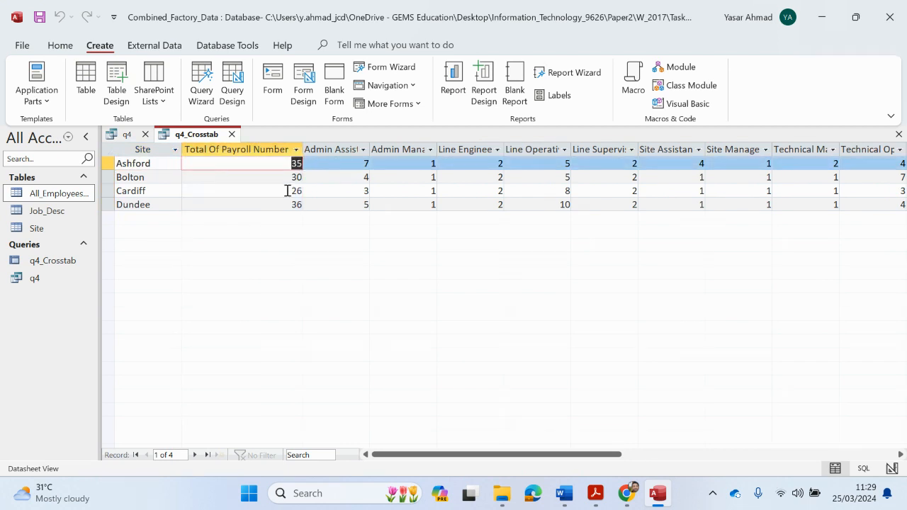
pyautogui.click(267, 150)
# Compare with the required report layout, then autofit the Admin Assistant column and check each site's row
pyautogui.moveTo(595, 493)
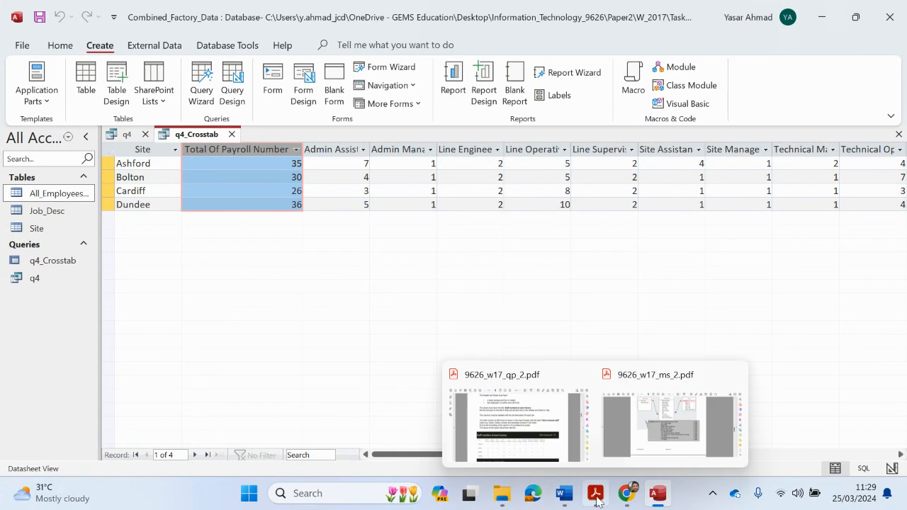
pyautogui.click(546, 434)
pyautogui.scroll(-1, 632, 339)
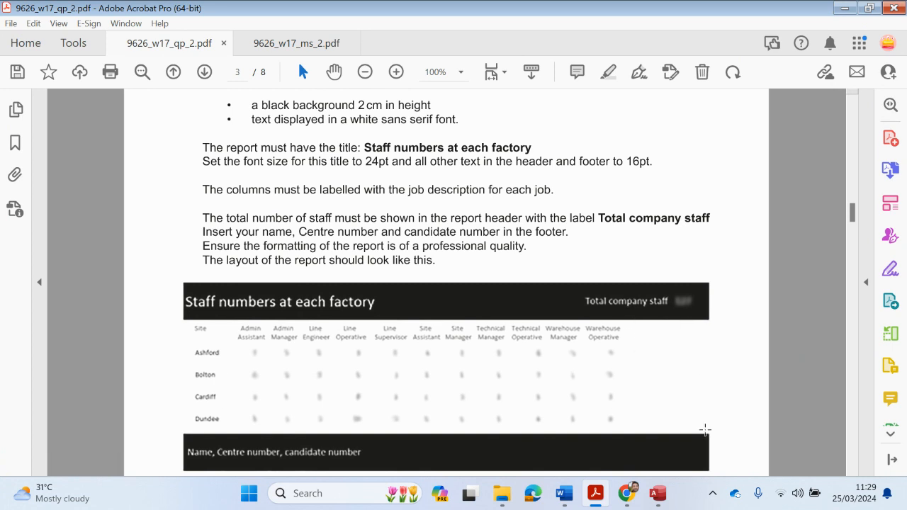
pyautogui.click(844, 8)
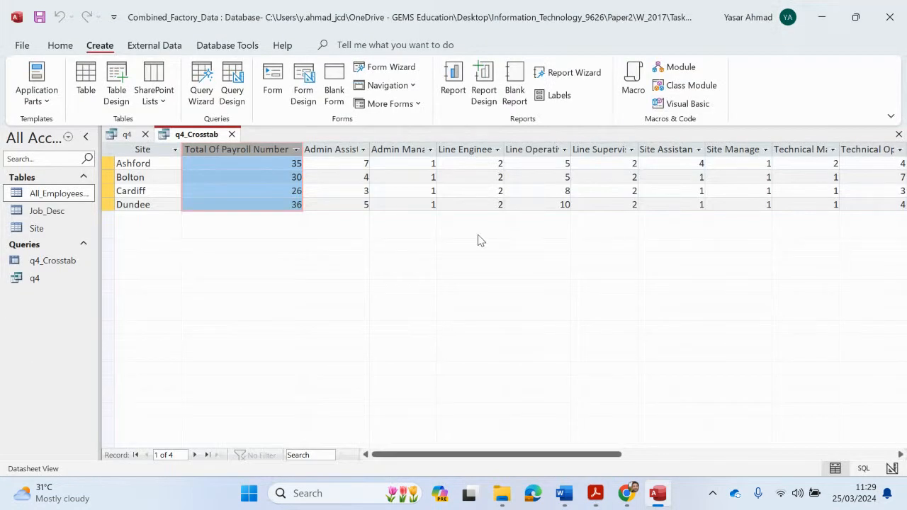
pyautogui.click(357, 164)
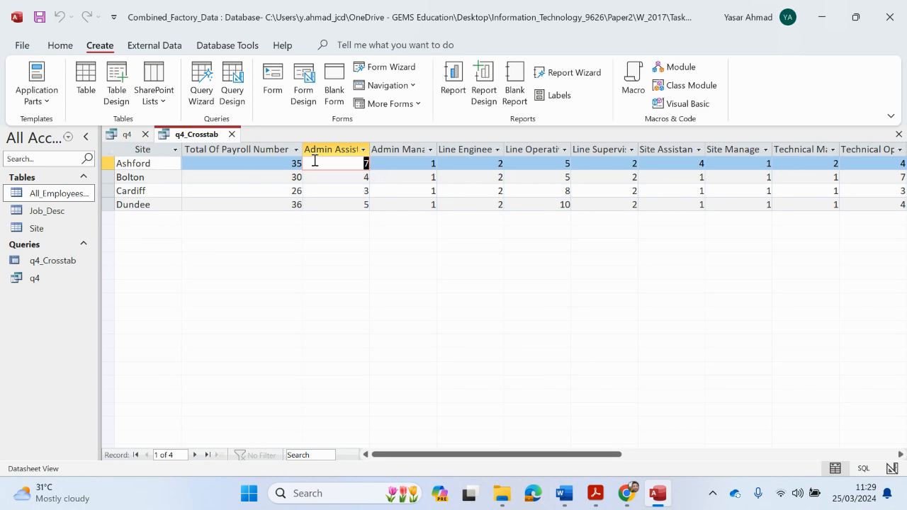
pyautogui.doubleClick(372, 149)
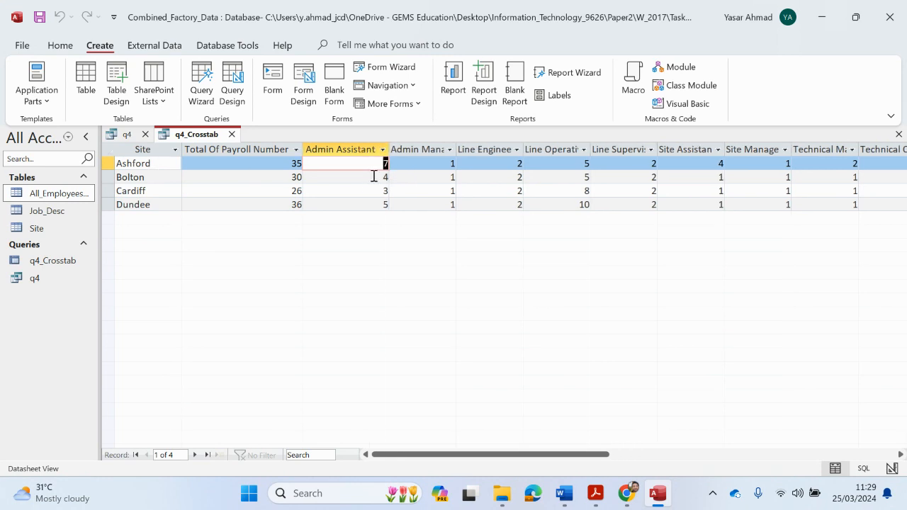
pyautogui.press('Down')
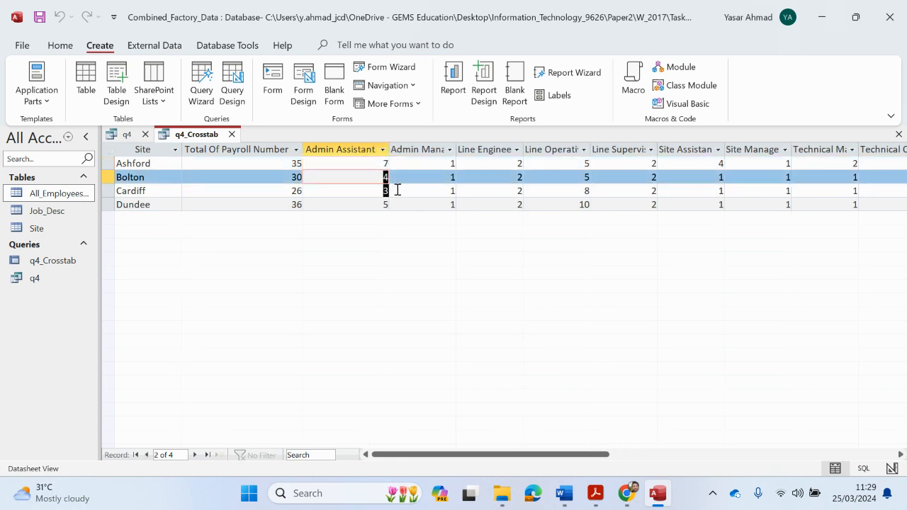
pyautogui.press('Down')
pyautogui.press('Down')
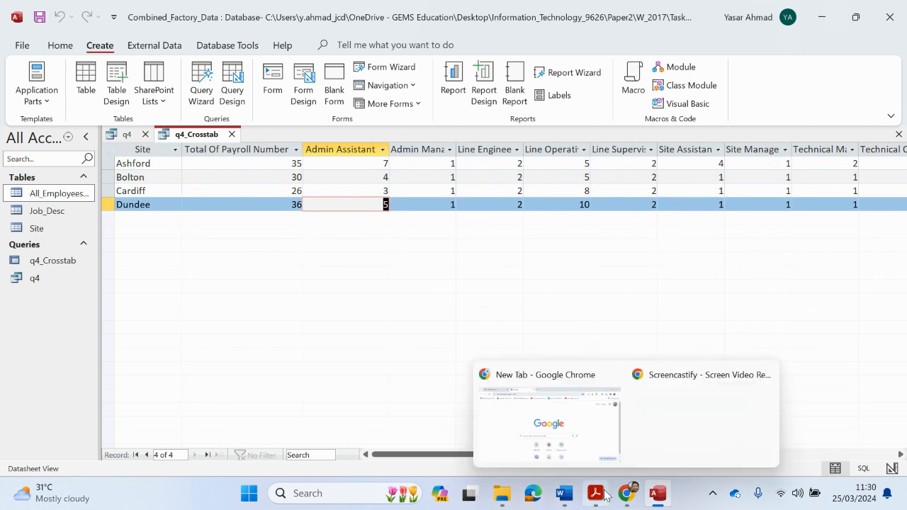
# Highlight 'Create a report' in the question paper and return to q4_Crosstab in Access
pyautogui.moveTo(594, 493)
pyautogui.click(540, 436)
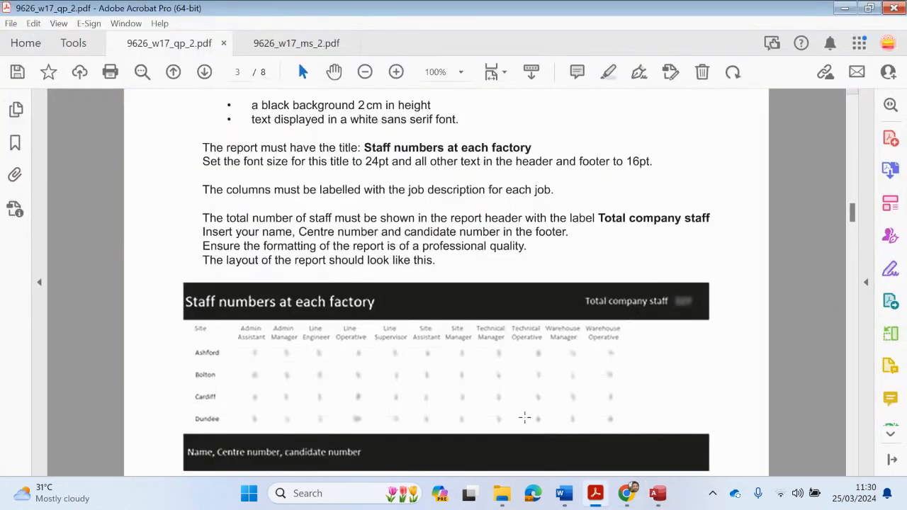
pyautogui.scroll(2, 523, 406)
pyautogui.scroll(2, 518, 398)
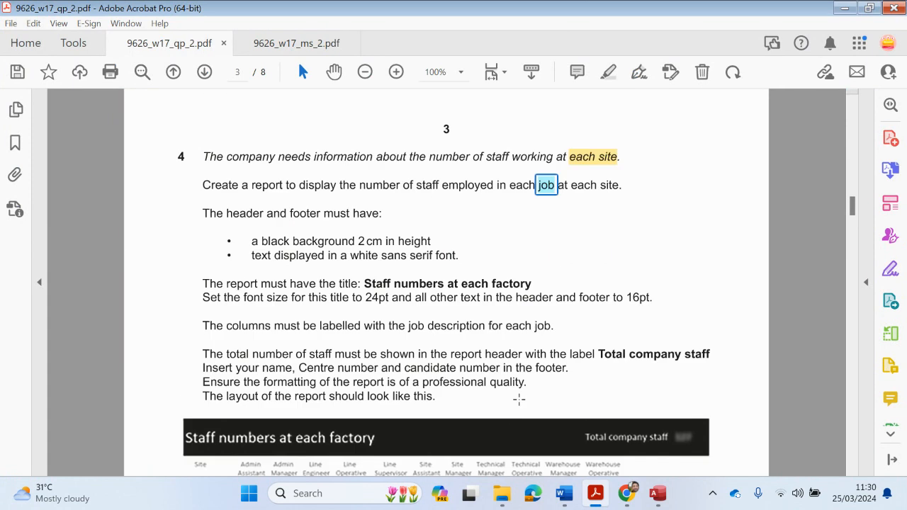
pyautogui.moveTo(203, 185); pyautogui.dragTo(284, 186)
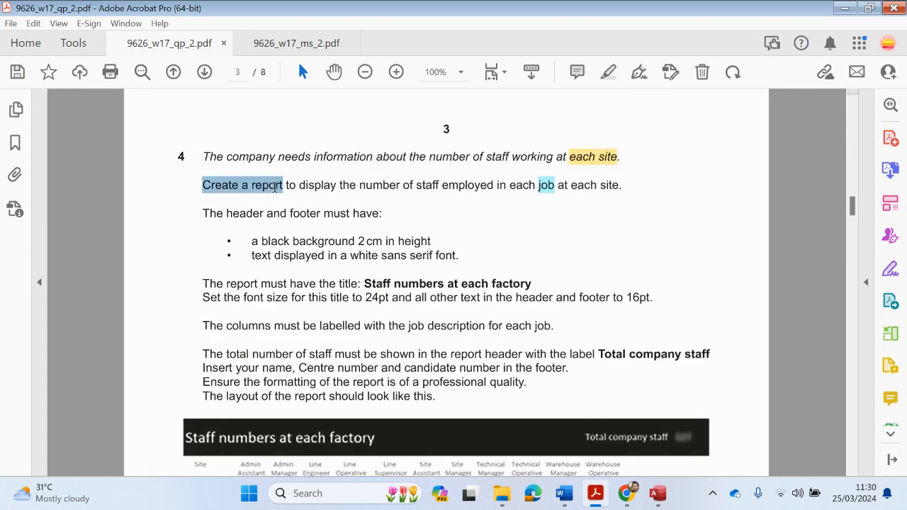
pyautogui.click(608, 72)
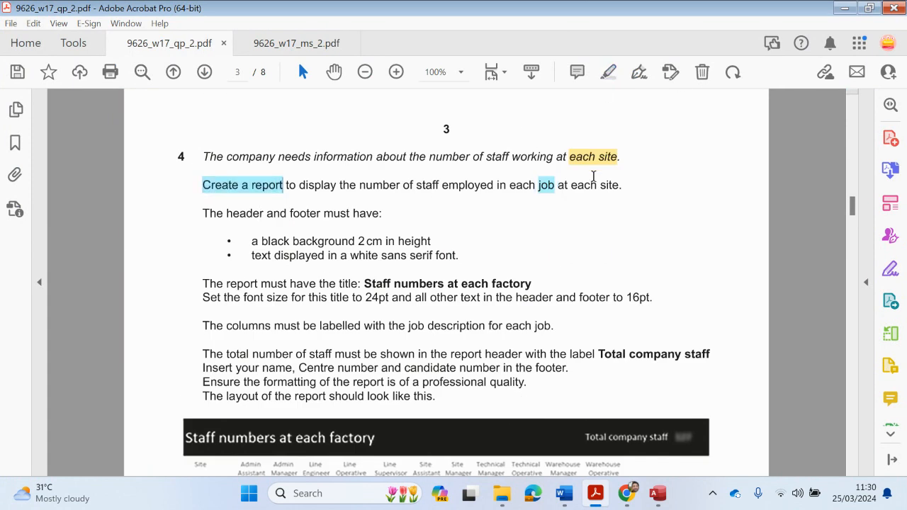
pyautogui.scroll(-3, 629, 329)
pyautogui.click(658, 493)
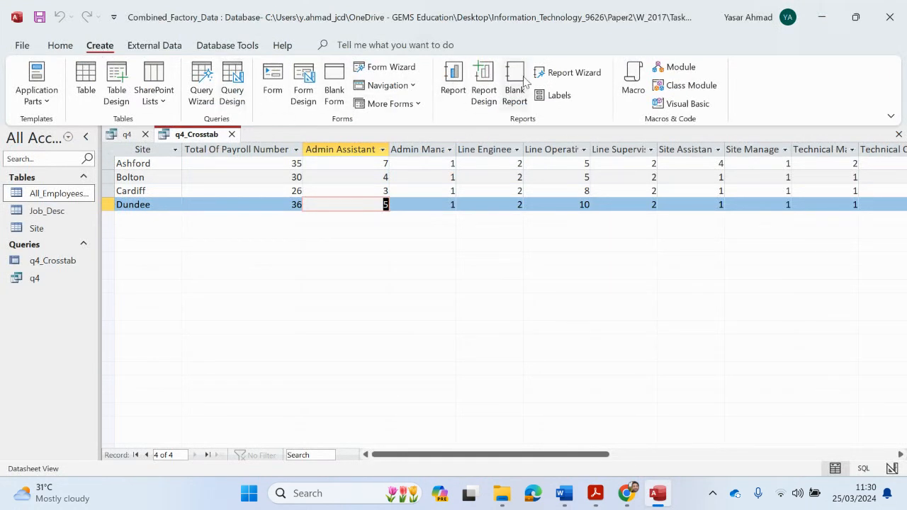
# Run the Report Wizard with all q4_Crosstab fields, no grouping or sorting, in landscape layout
pyautogui.click(570, 73)
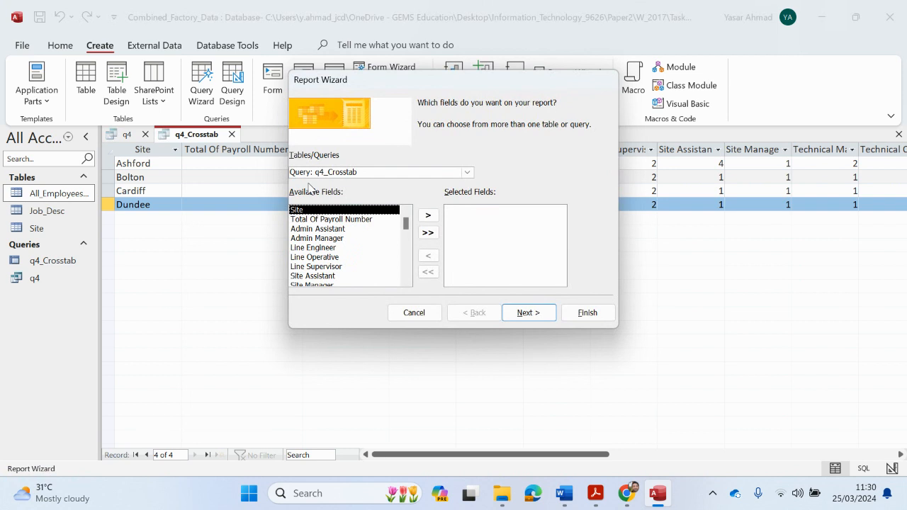
pyautogui.click(429, 234)
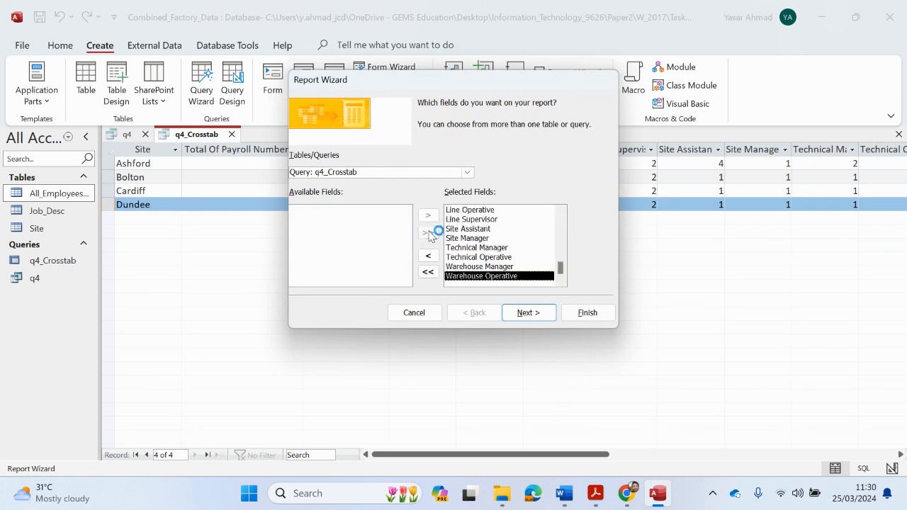
pyautogui.click(525, 316)
pyautogui.click(536, 314)
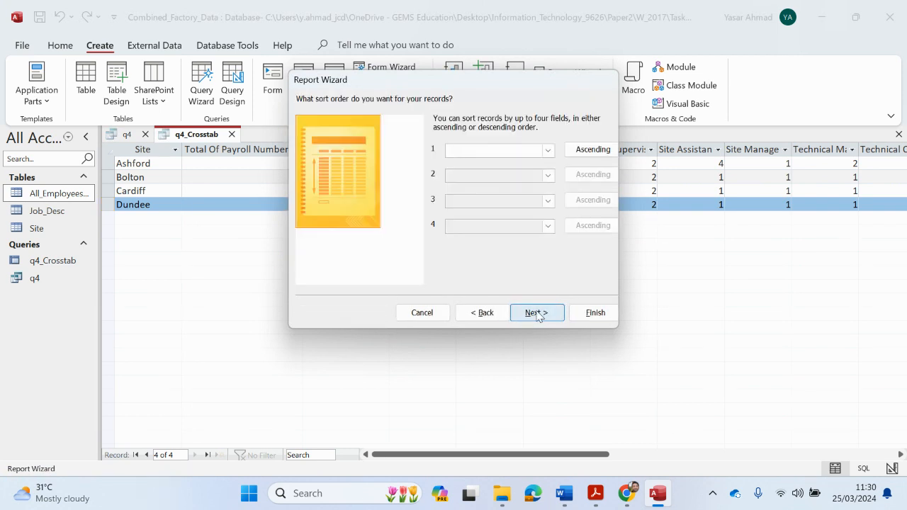
pyautogui.click(536, 314)
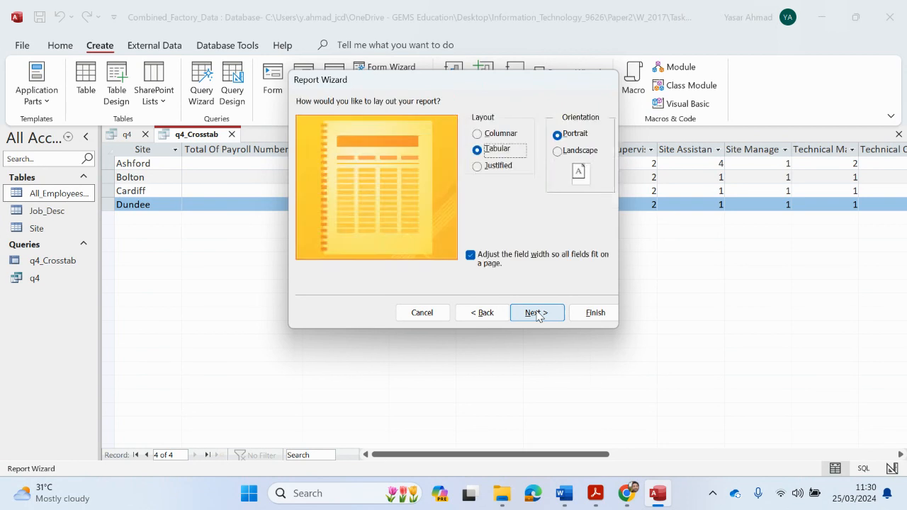
pyautogui.click(573, 153)
pyautogui.click(601, 494)
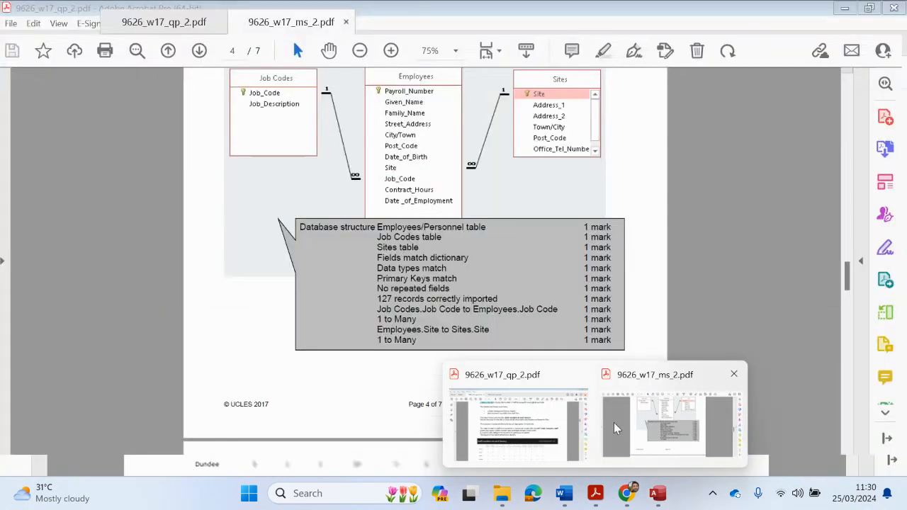
pyautogui.click(542, 410)
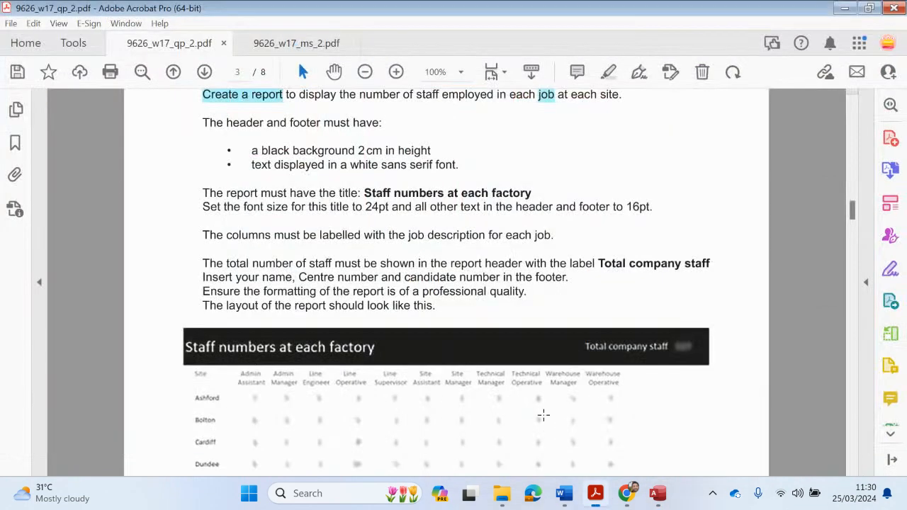
pyautogui.scroll(-3, 473, 406)
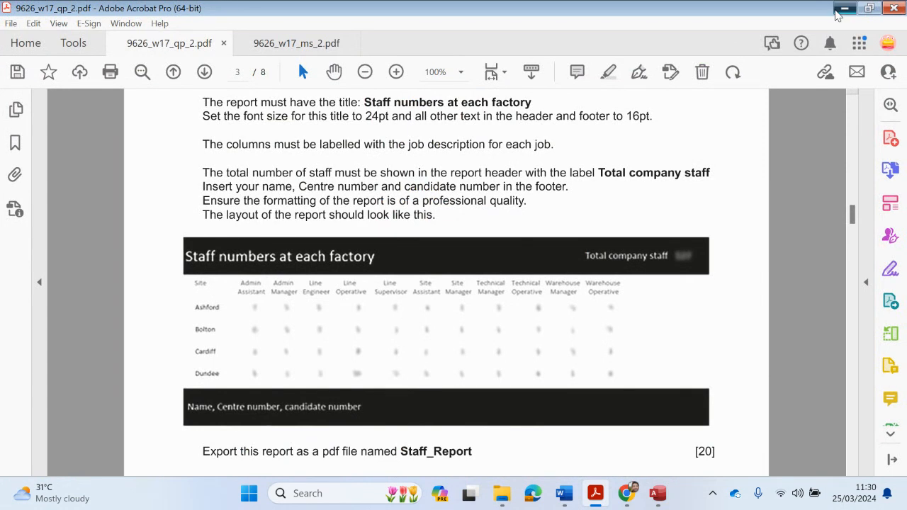
pyautogui.click(843, 9)
pyautogui.click(559, 314)
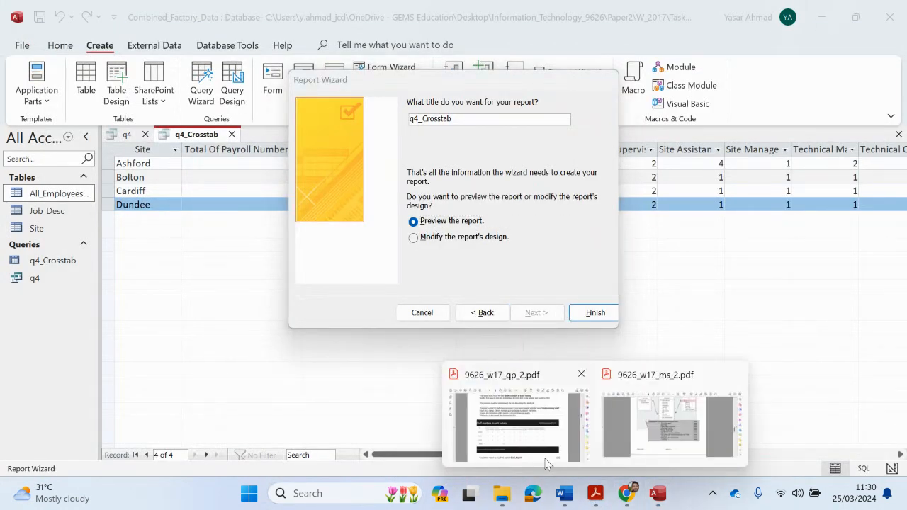
# Copy the title 'Staff numbers at each factory' from the question and paste it over q4_Crosstab
pyautogui.click(549, 464)
pyautogui.scroll(2, 205, 258)
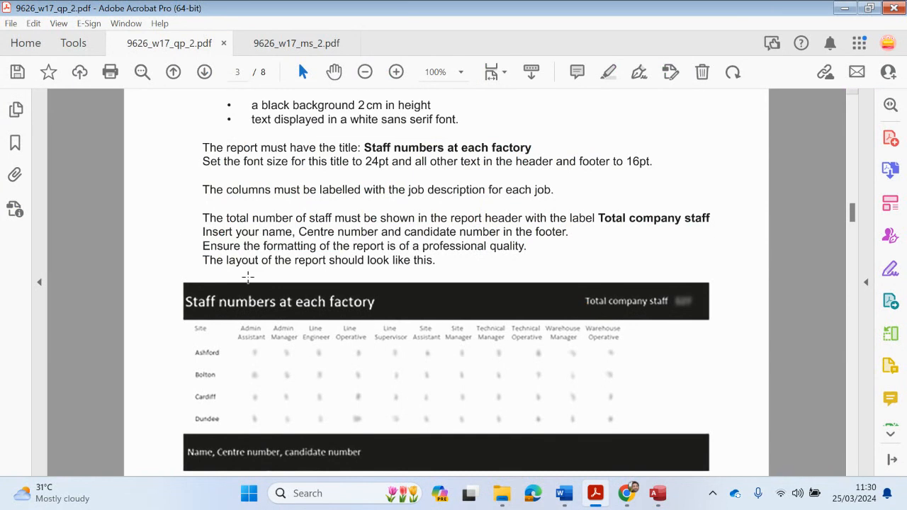
pyautogui.moveTo(365, 170); pyautogui.dragTo(531, 170)
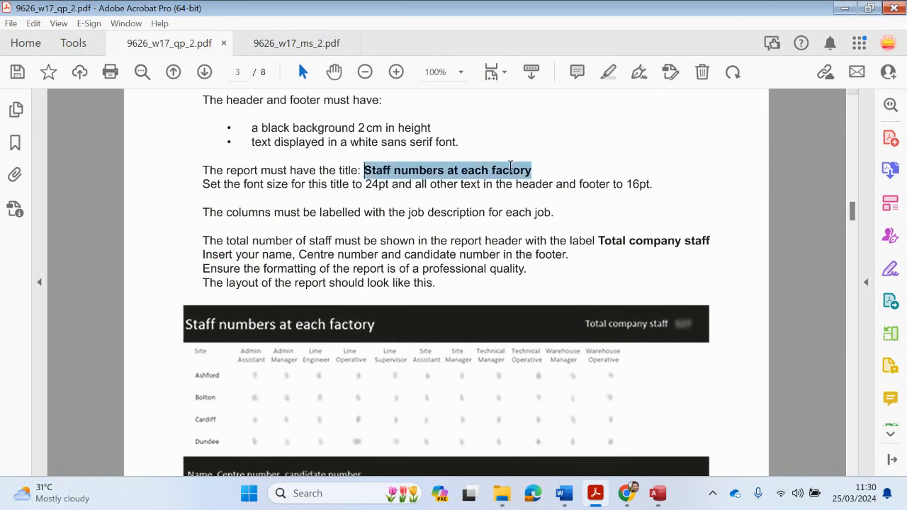
pyautogui.rightClick(511, 170)
pyautogui.click(535, 186)
pyautogui.click(646, 484)
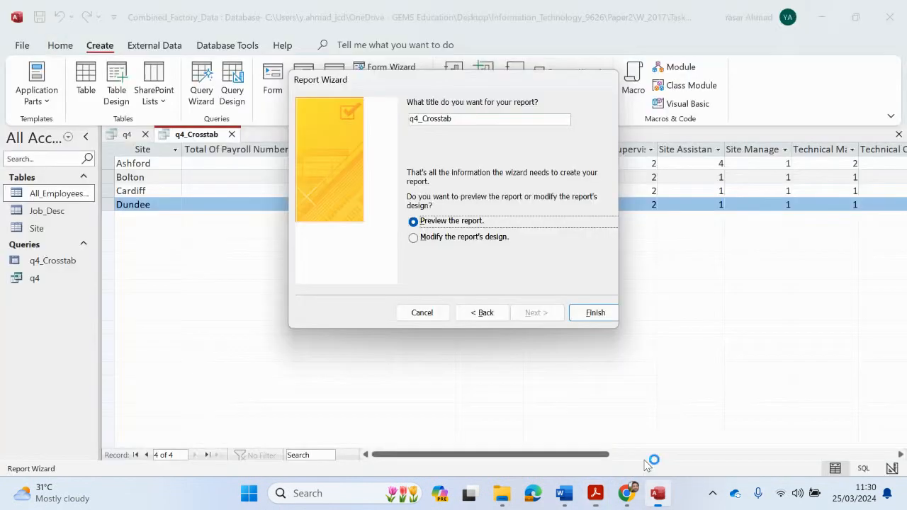
pyautogui.doubleClick(463, 119)
pyautogui.hotkey('ctrl', 'v')
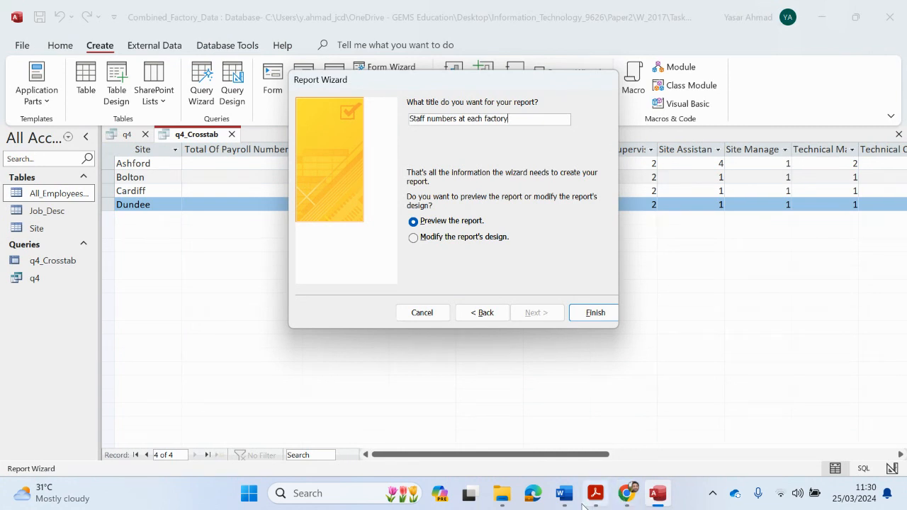
# Highlight the report title yellow in the question paper, then finish and preview the report
pyautogui.moveTo(591, 489)
pyautogui.click(536, 416)
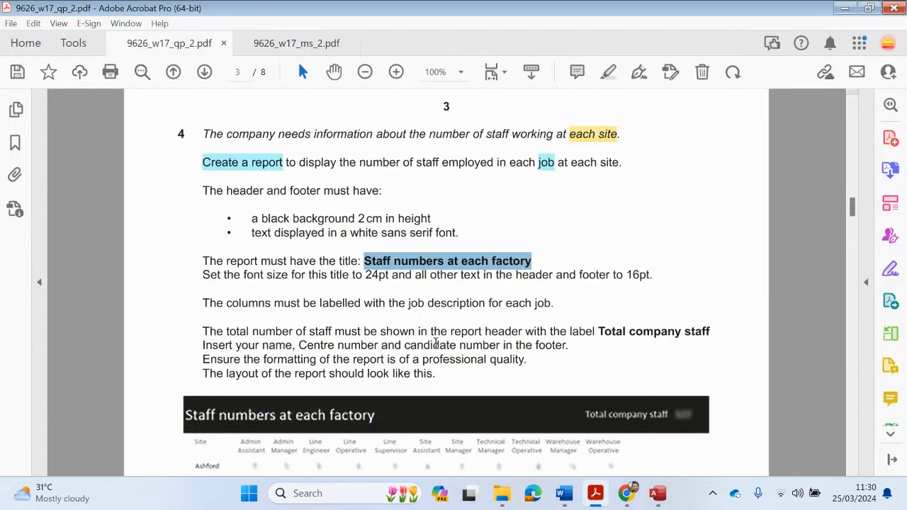
pyautogui.click(607, 71)
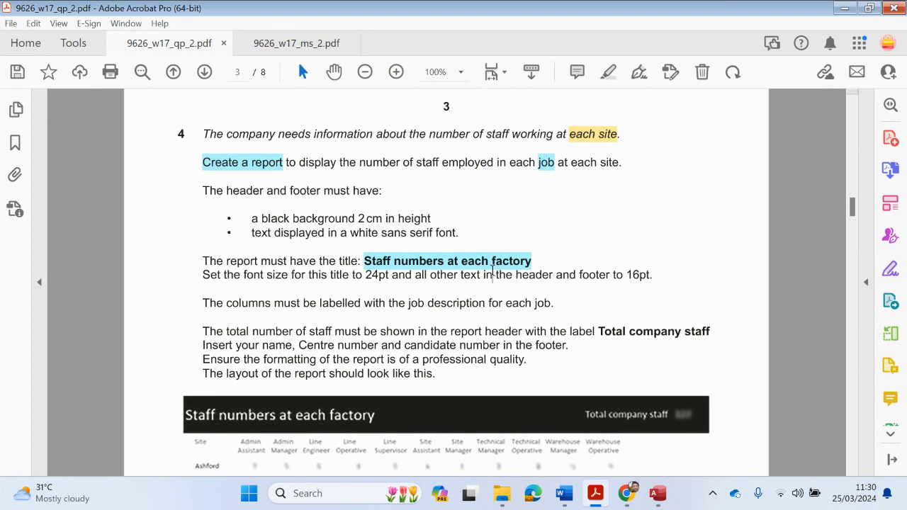
pyautogui.click(492, 269)
pyautogui.click(539, 284)
pyautogui.click(552, 206)
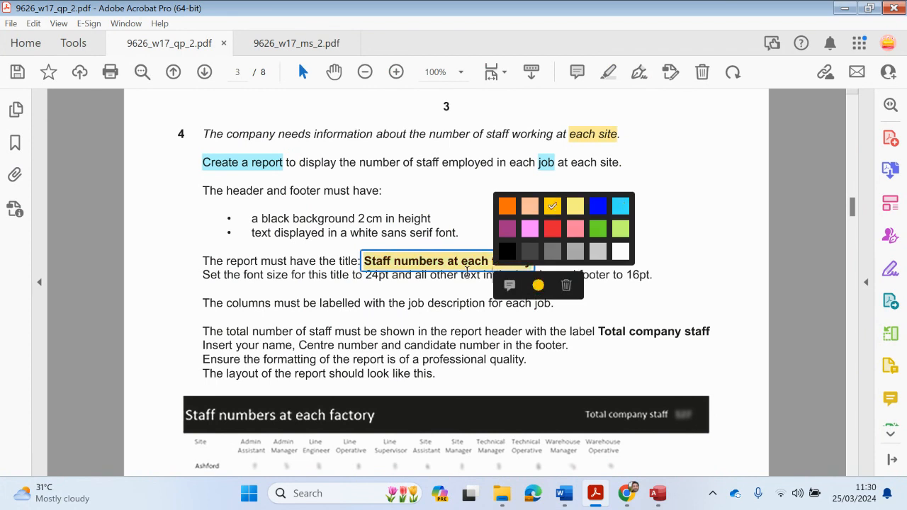
pyautogui.click(422, 291)
pyautogui.click(845, 9)
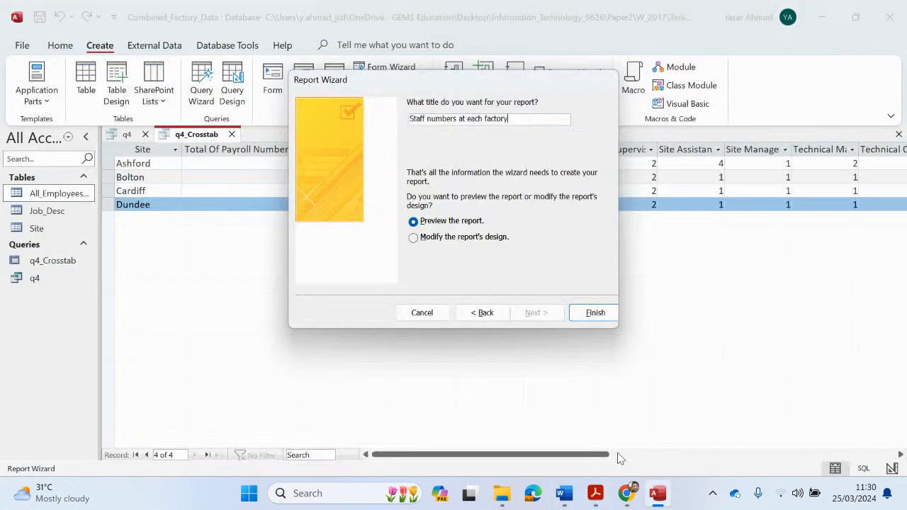
pyautogui.click(592, 316)
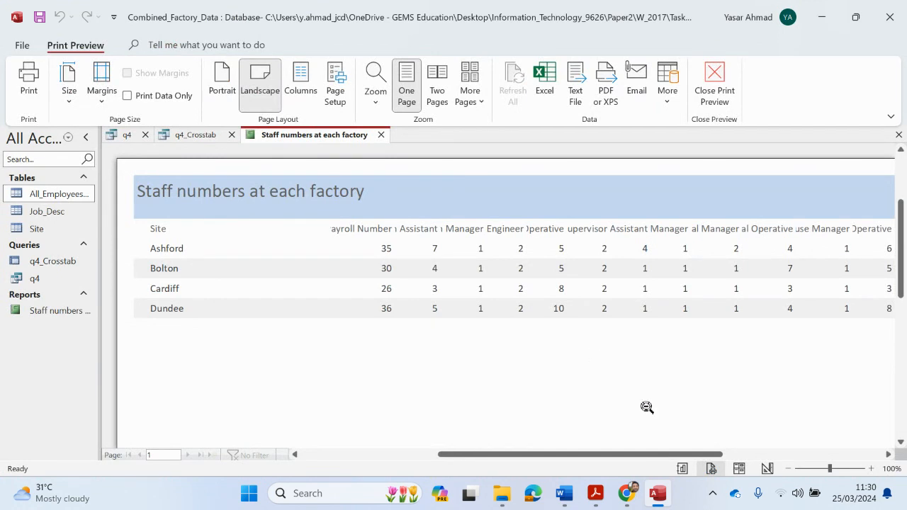
# Switch the report to Design View and highlight the header-and-footer requirement in the question paper
pyautogui.click(719, 84)
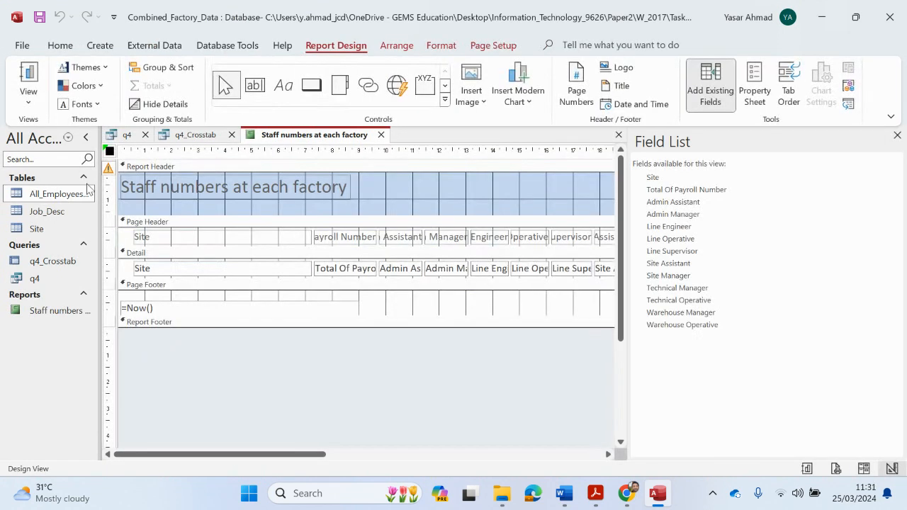
pyautogui.click(228, 186)
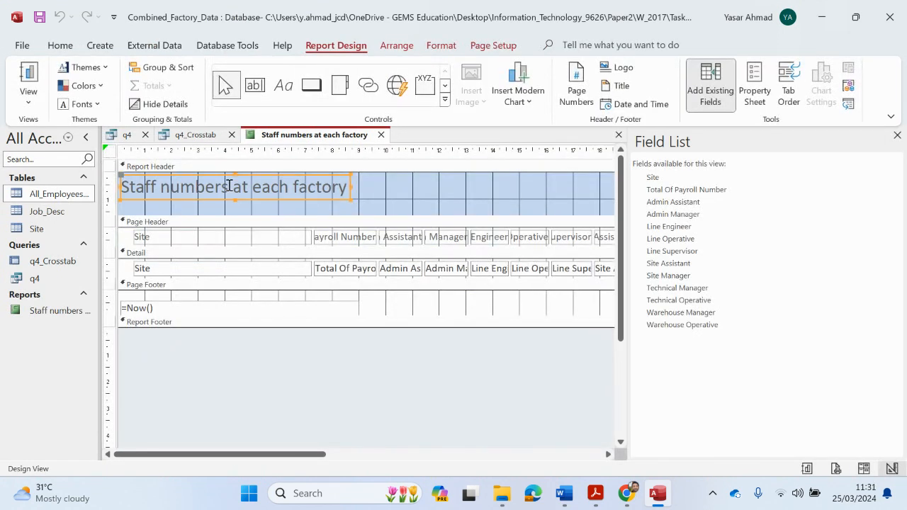
pyautogui.moveTo(595, 493)
pyautogui.click(542, 453)
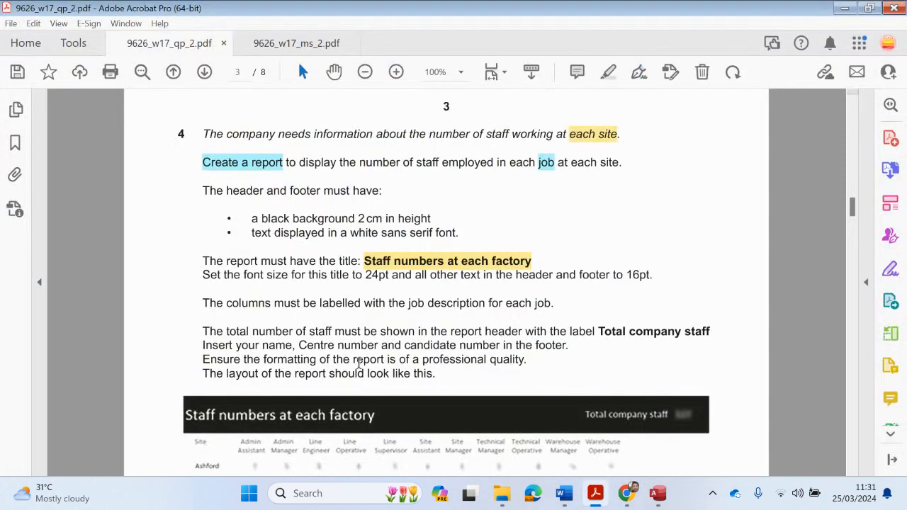
pyautogui.moveTo(204, 190); pyautogui.dragTo(376, 196)
pyautogui.click(609, 72)
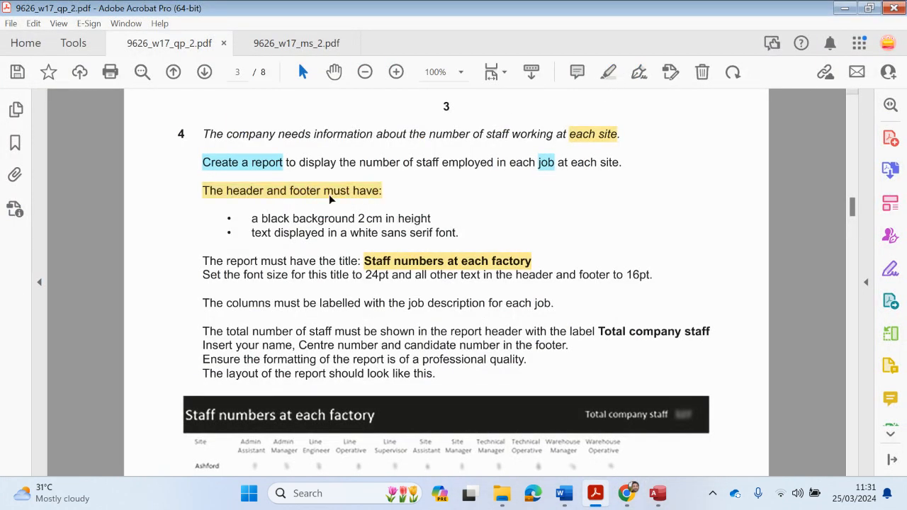
# Highlight the black background bullet in the question paper in yellow
pyautogui.moveTo(248, 219); pyautogui.dragTo(430, 220)
pyautogui.click(264, 223)
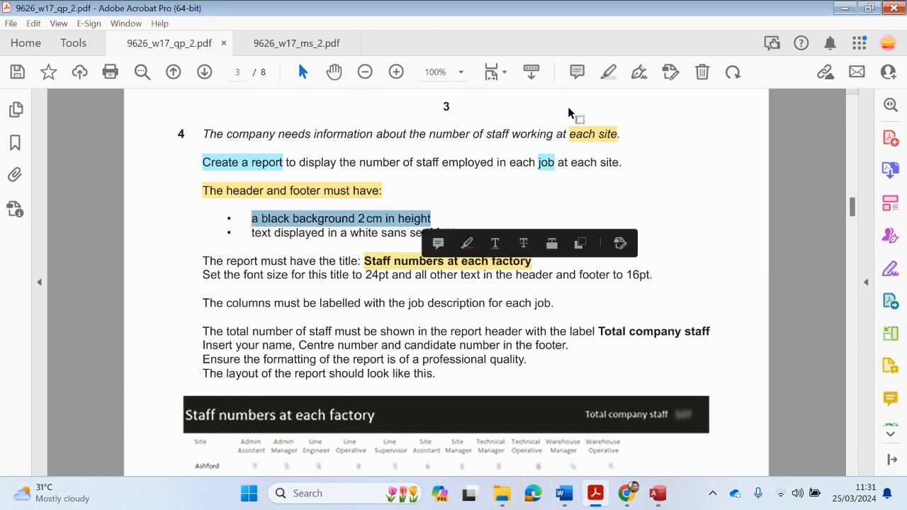
pyautogui.click(609, 72)
pyautogui.click(657, 493)
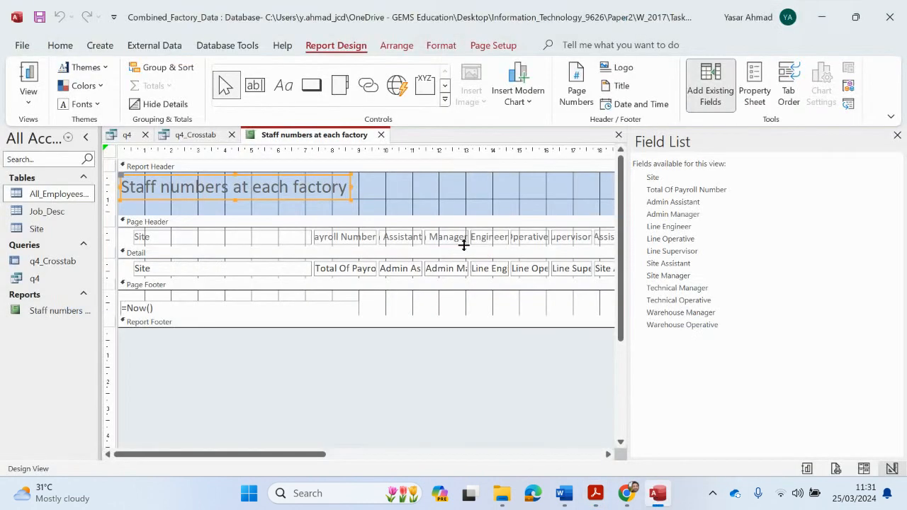
# Highlight the white sans-serif font requirement, then return to the report design
pyautogui.click(436, 187)
pyautogui.moveTo(594, 493)
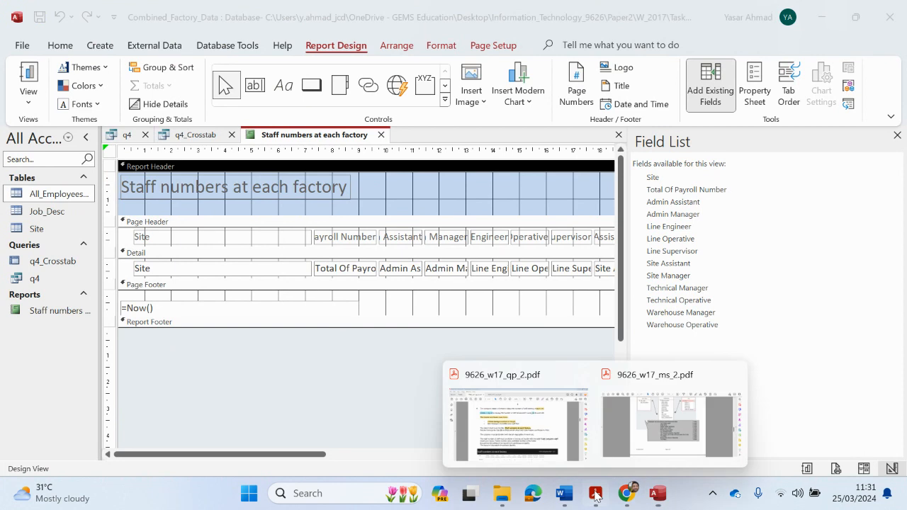
pyautogui.click(532, 433)
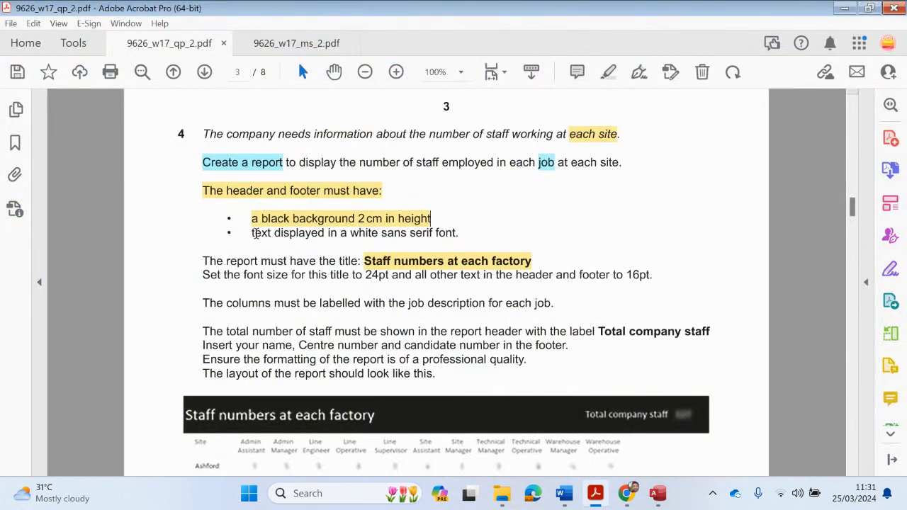
pyautogui.moveTo(254, 233); pyautogui.dragTo(457, 233)
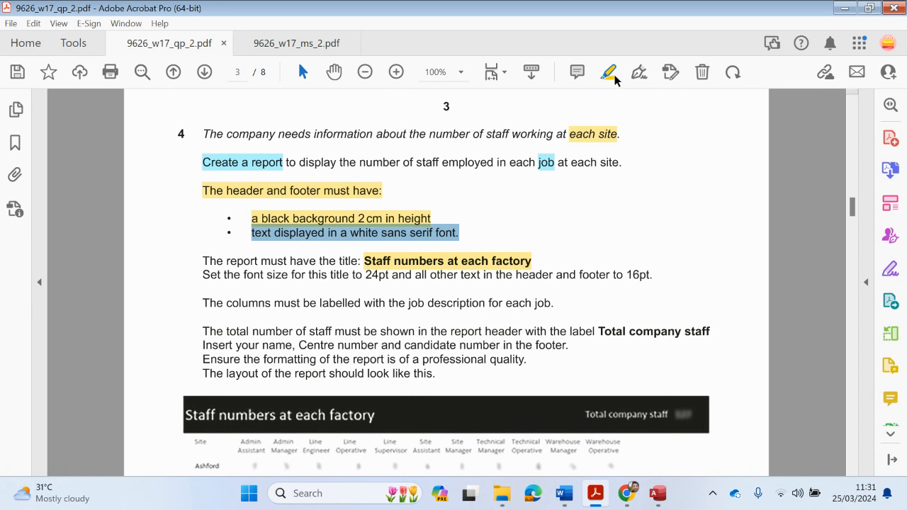
pyautogui.click(610, 74)
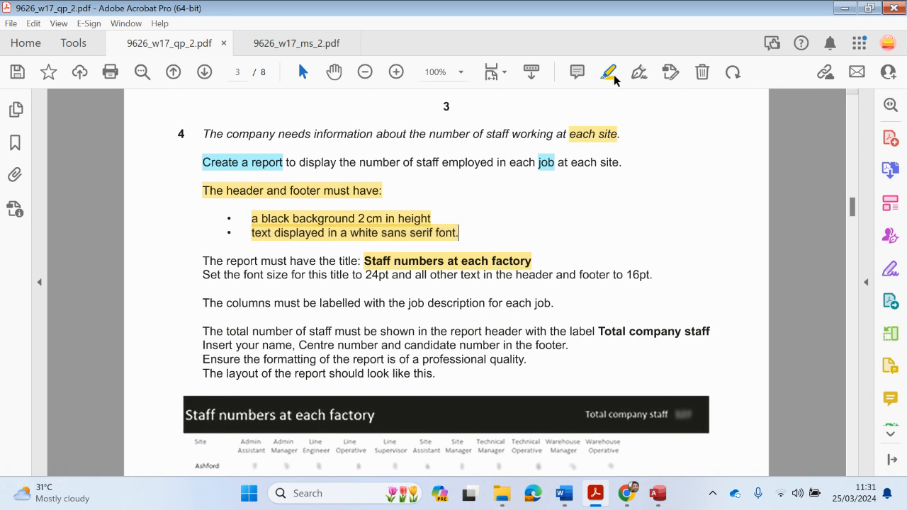
pyautogui.click(843, 8)
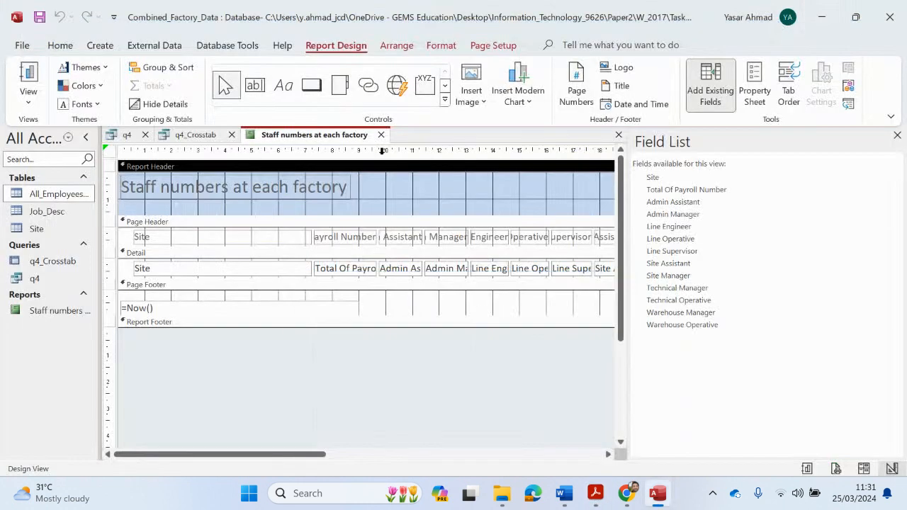
# Change the report title font to Arial and widen the label to show the full title
pyautogui.click(327, 186)
pyautogui.click(327, 186)
pyautogui.doubleClick(327, 187)
pyautogui.click(327, 187)
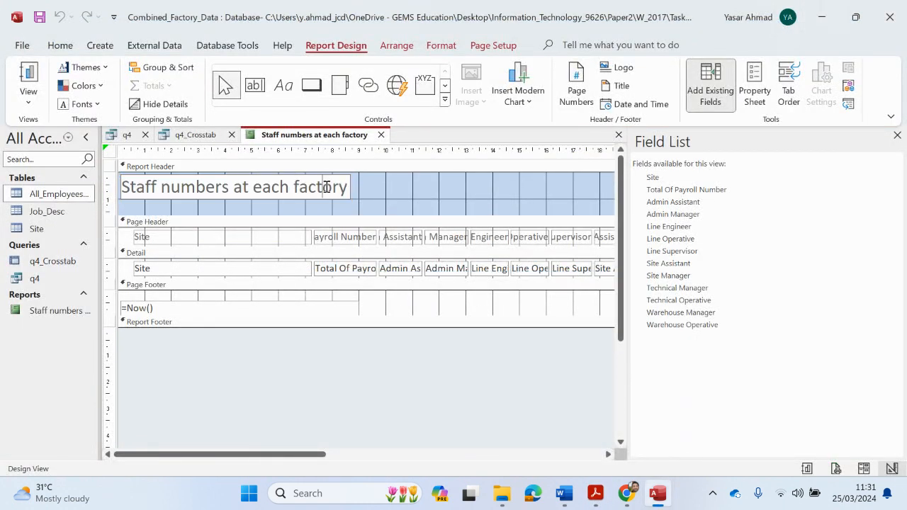
pyautogui.doubleClick(327, 186)
pyautogui.moveTo(124, 186); pyautogui.dragTo(415, 178)
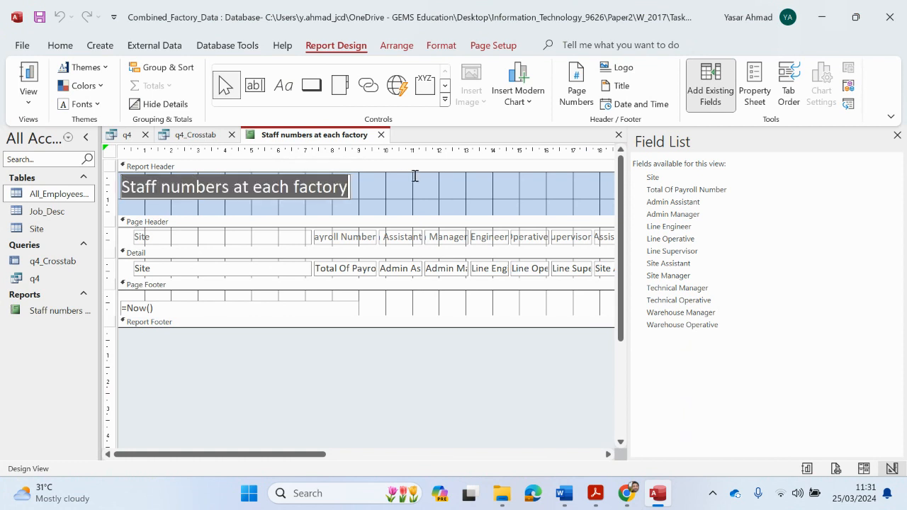
pyautogui.click(59, 45)
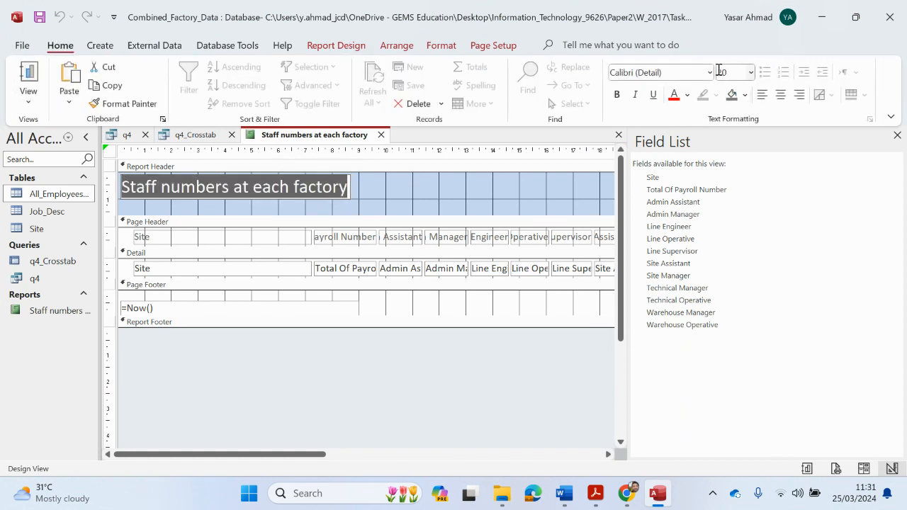
pyautogui.click(709, 72)
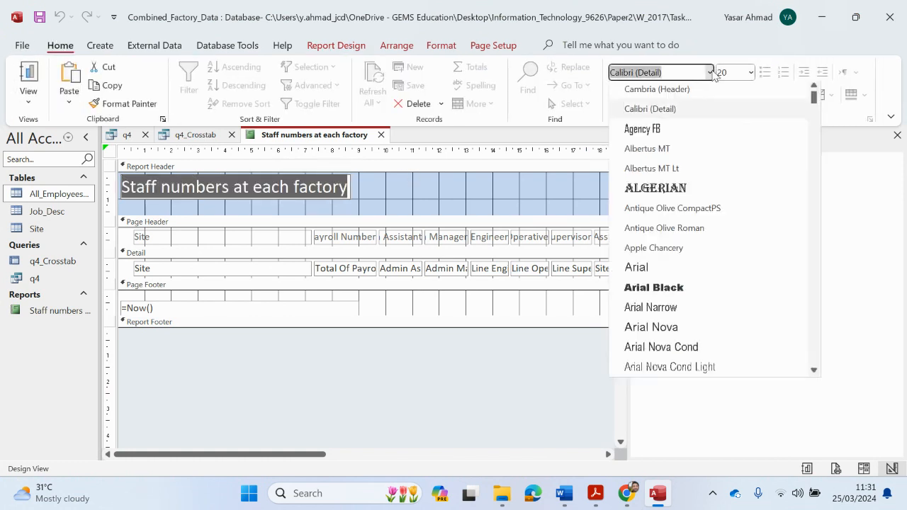
pyautogui.click(680, 268)
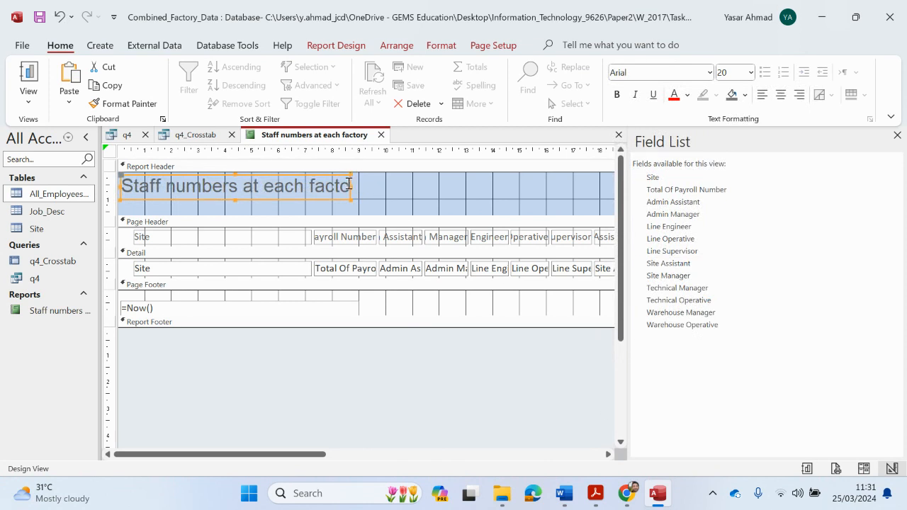
pyautogui.moveTo(351, 186); pyautogui.dragTo(417, 186)
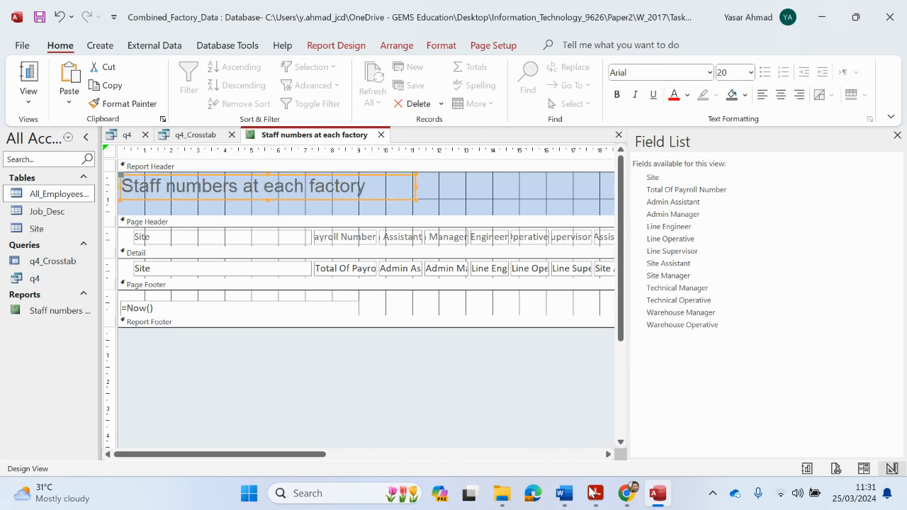
# Highlight the 24pt title requirement in the question paper
pyautogui.moveTo(594, 493)
pyautogui.click(551, 448)
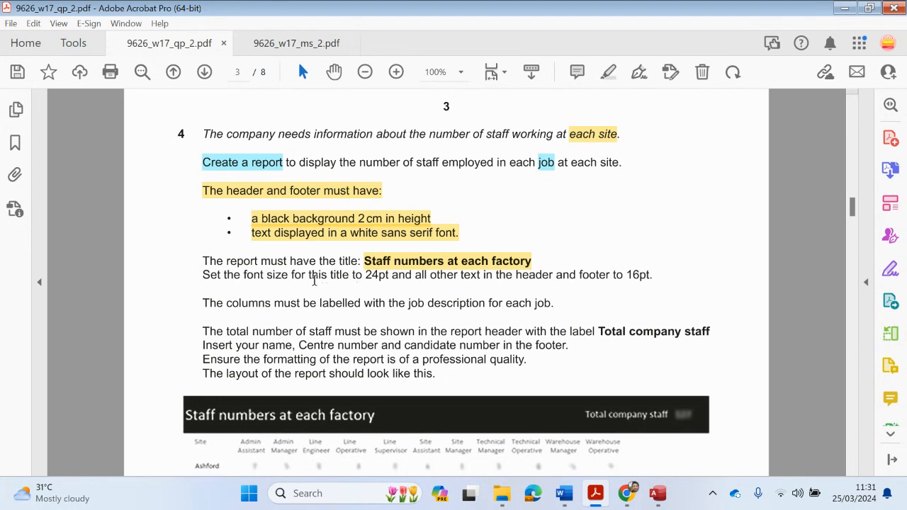
pyautogui.moveTo(366, 276); pyautogui.dragTo(392, 276)
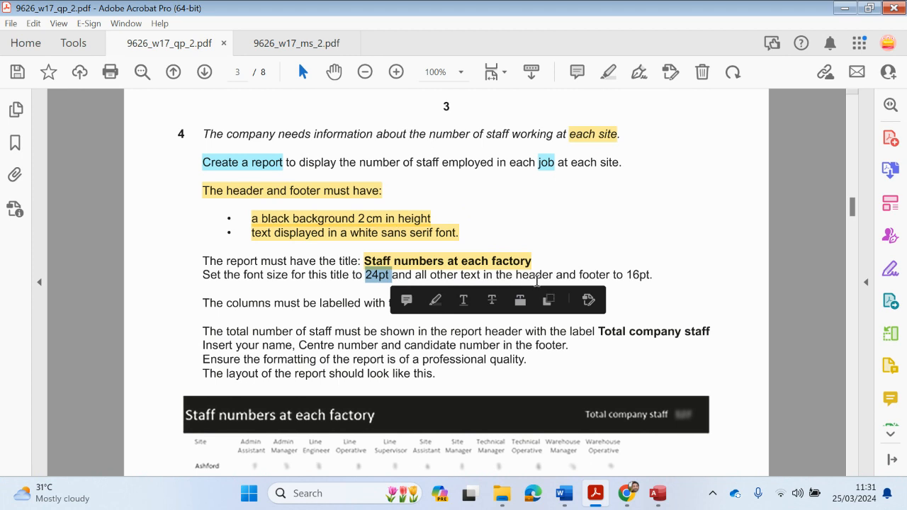
pyautogui.click(608, 72)
pyautogui.click(844, 7)
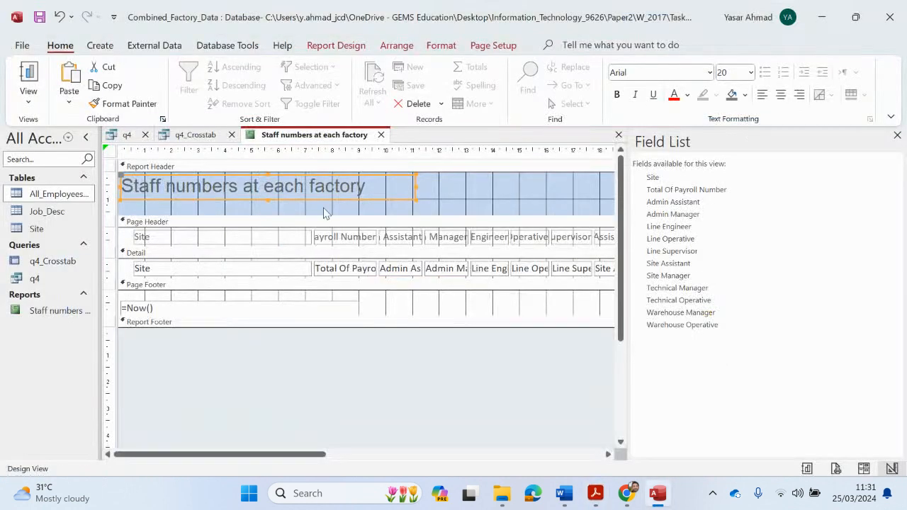
# Set the whole title text to 24pt with white font colour
pyautogui.doubleClick(330, 177)
pyautogui.doubleClick(330, 185)
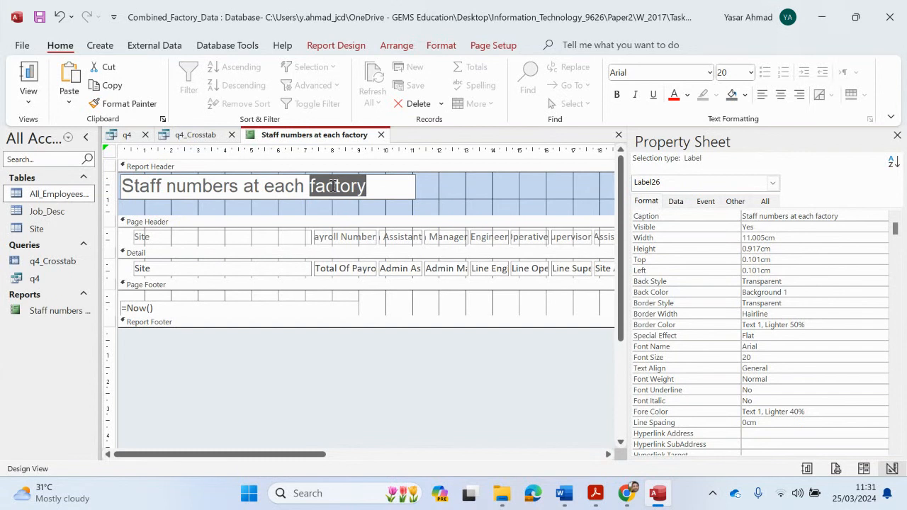
pyautogui.click(320, 186)
pyautogui.doubleClick(320, 186)
pyautogui.click(370, 186)
pyautogui.moveTo(370, 186); pyautogui.dragTo(74, 164)
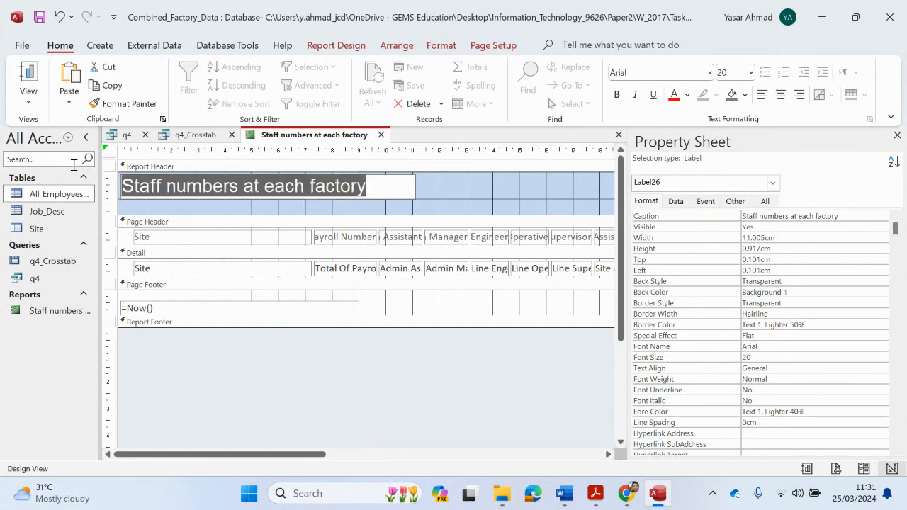
pyautogui.click(750, 72)
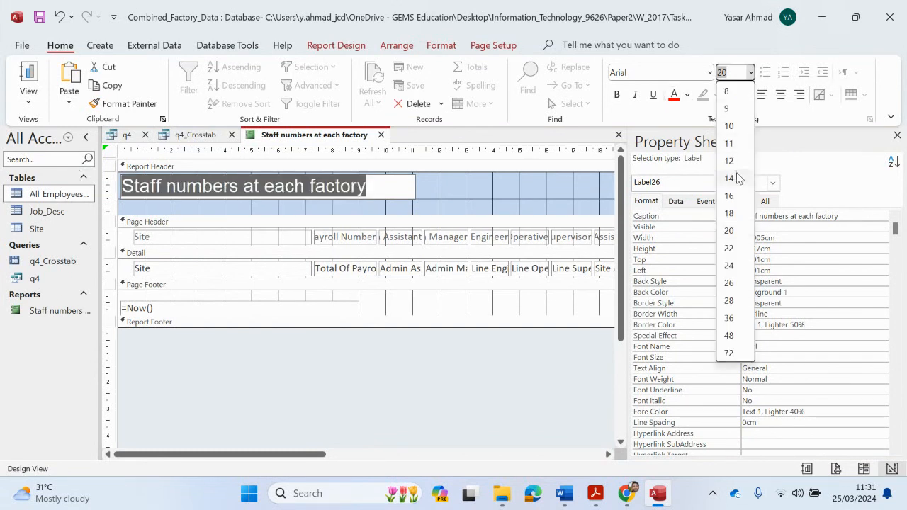
pyautogui.click(737, 265)
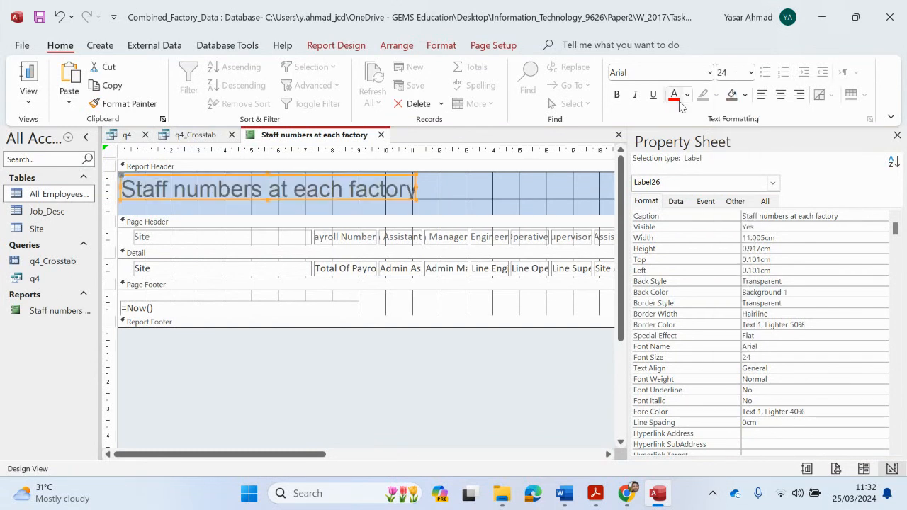
pyautogui.click(687, 95)
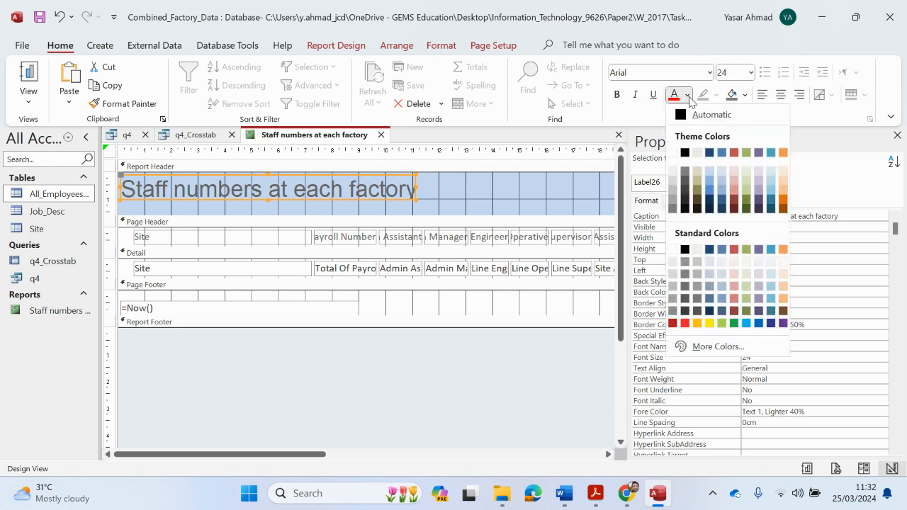
pyautogui.click(675, 157)
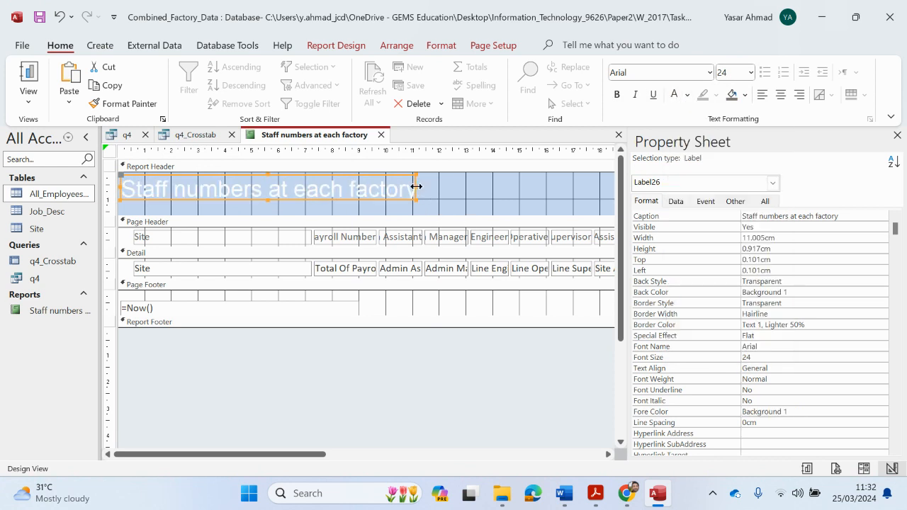
# Widen the title label slightly and give the Report Header a black background
pyautogui.moveTo(417, 186); pyautogui.dragTo(433, 186)
pyautogui.click(486, 197)
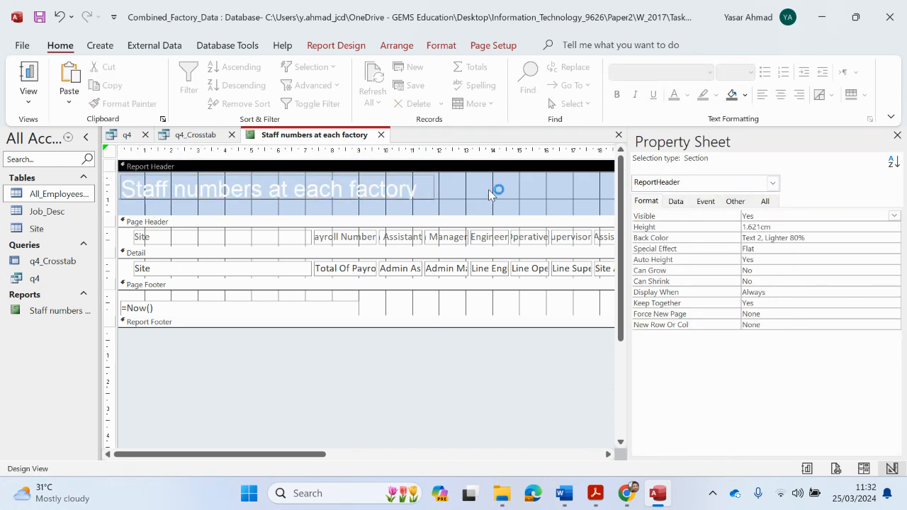
pyautogui.click(881, 237)
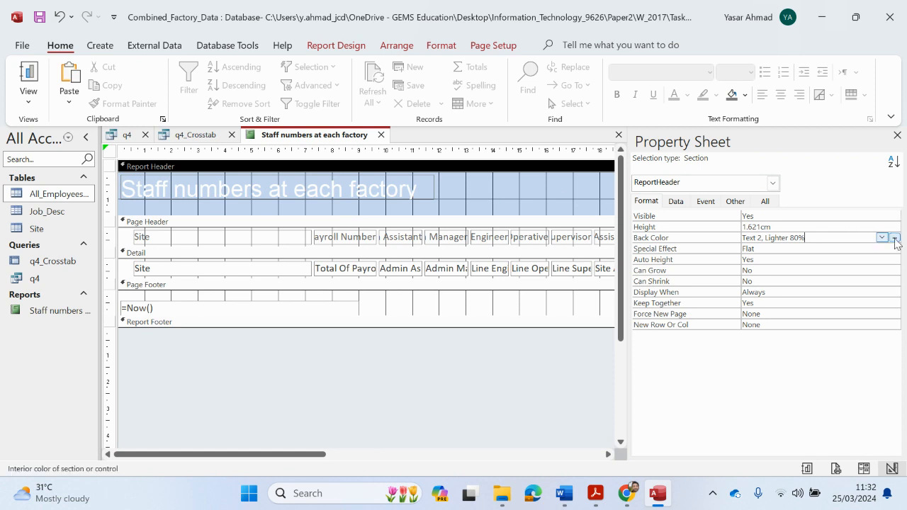
pyautogui.click(881, 237)
pyautogui.click(761, 49)
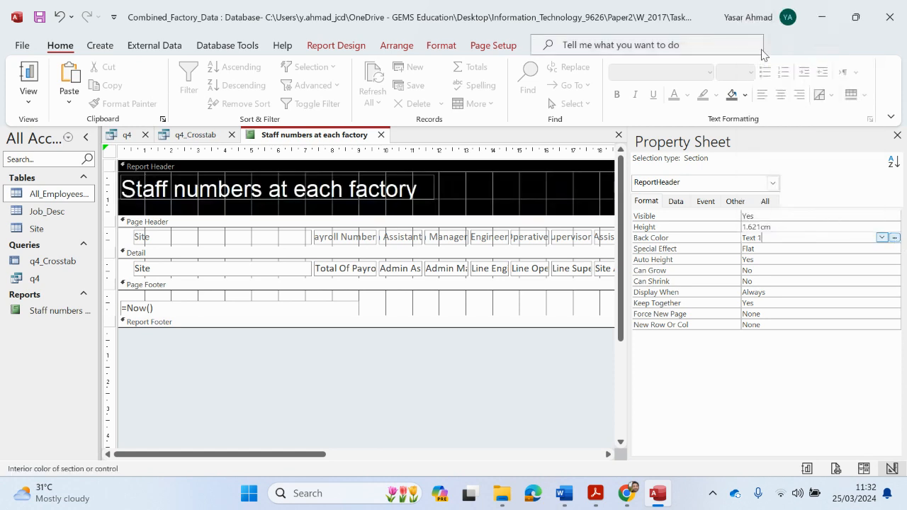
# Set the Report Header height to 2cm
pyautogui.click(806, 227)
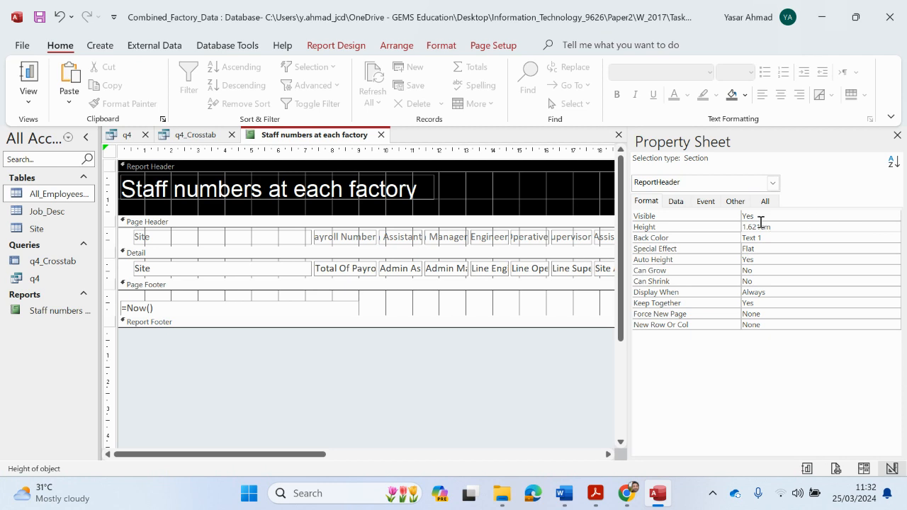
pyautogui.moveTo(760, 225); pyautogui.dragTo(734, 228)
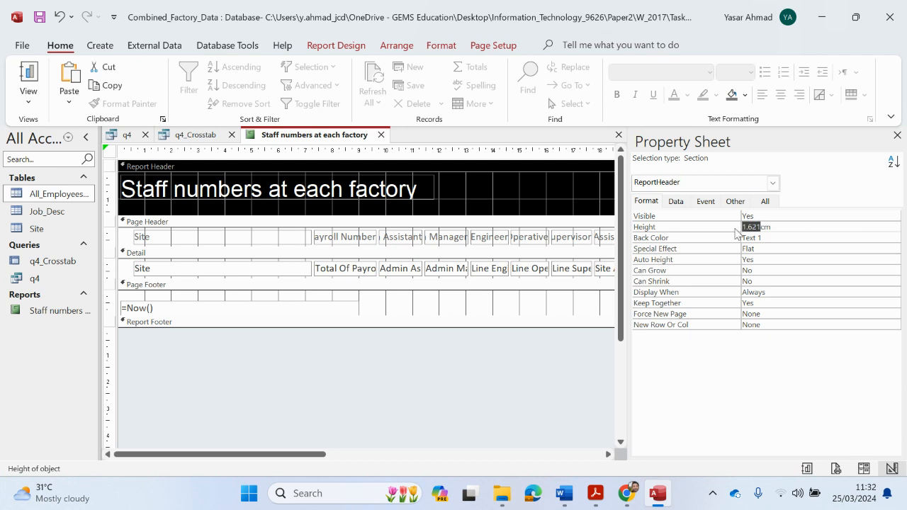
pyautogui.write('2')
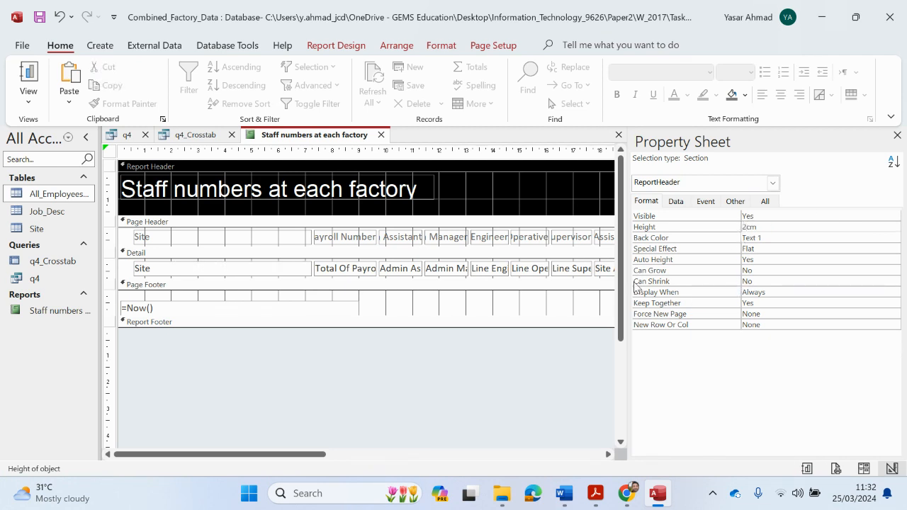
pyautogui.click(548, 201)
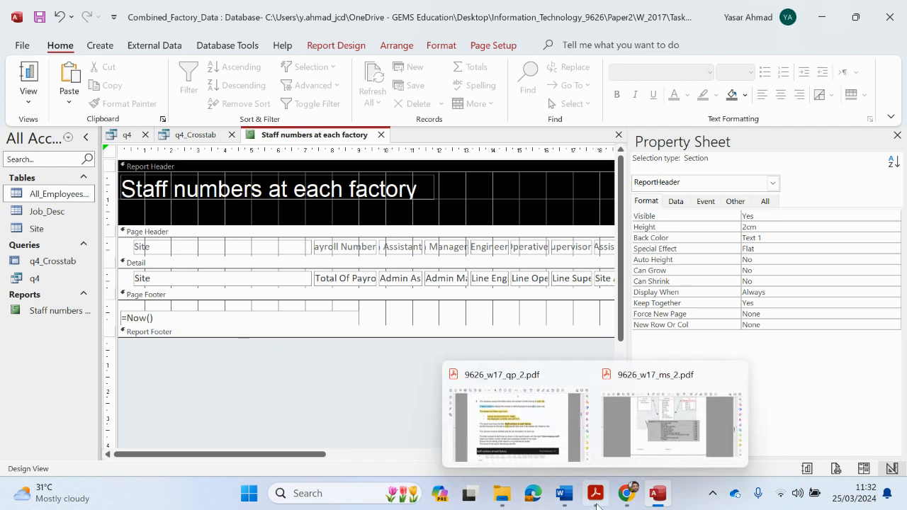
pyautogui.moveTo(597, 489)
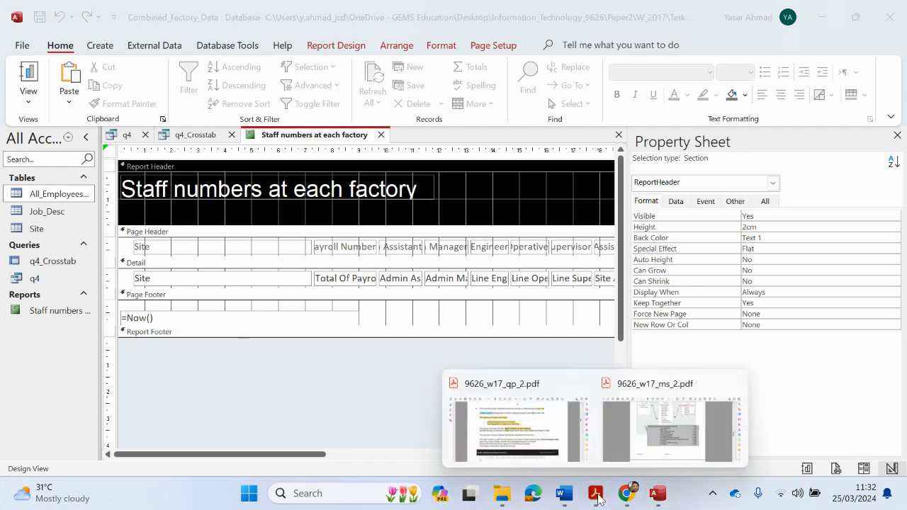
pyautogui.click(574, 452)
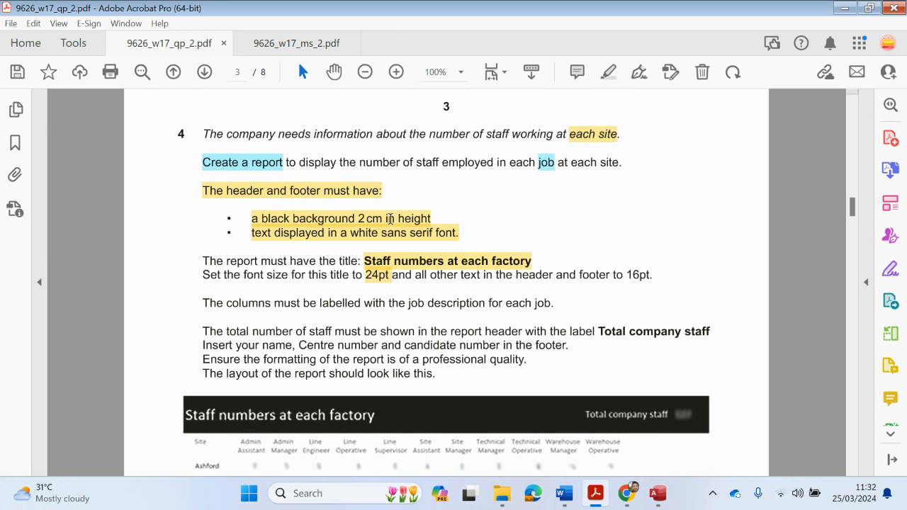
pyautogui.scroll(-5, 342, 232)
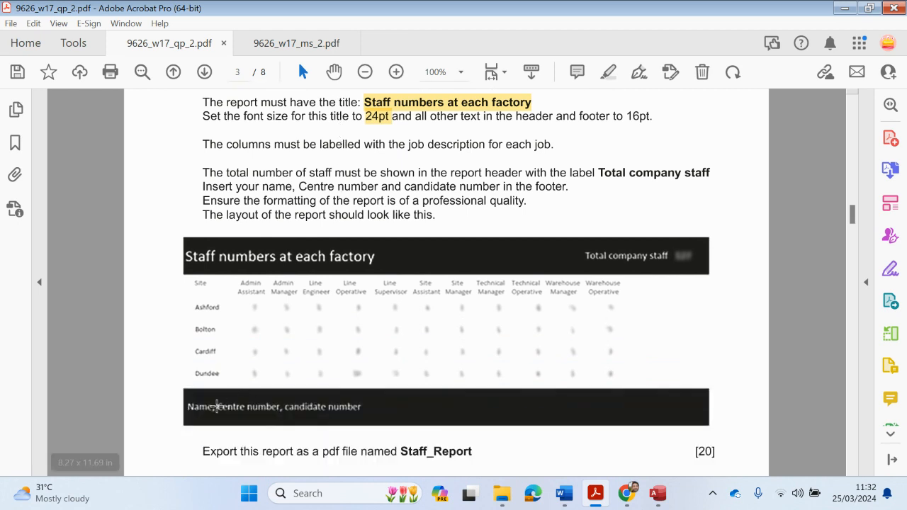
pyautogui.scroll(2, 603, 170)
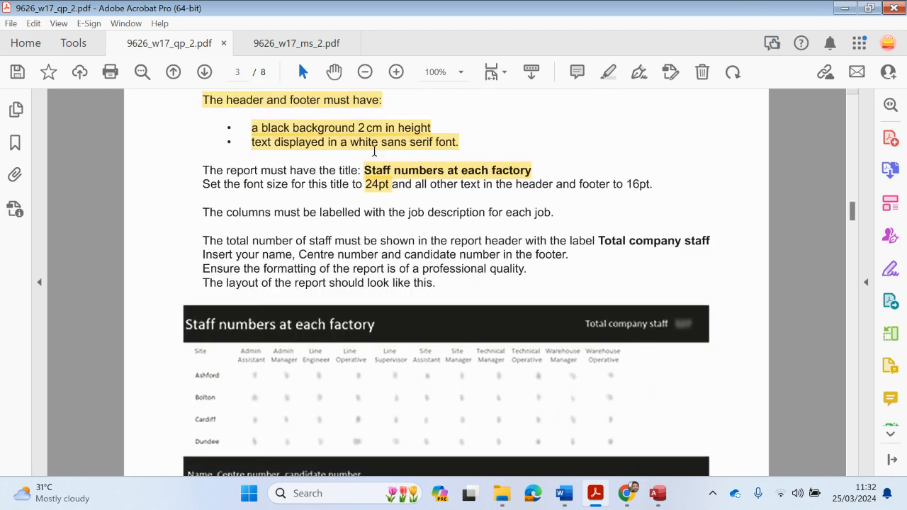
pyautogui.click(843, 8)
pyautogui.moveTo(352, 338); pyautogui.dragTo(373, 362)
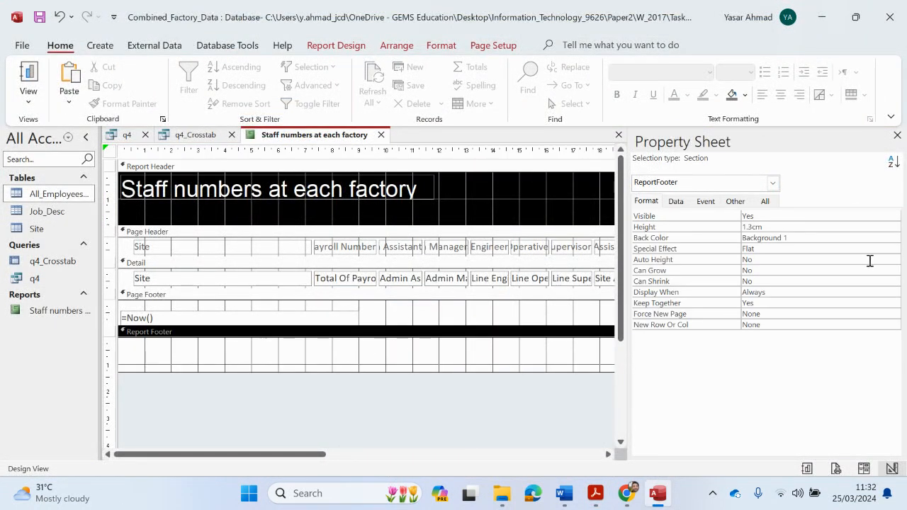
# Set the Report Footer height to 2cm
pyautogui.click(886, 226)
pyautogui.moveTo(752, 227); pyautogui.dragTo(732, 231)
pyautogui.write('2')
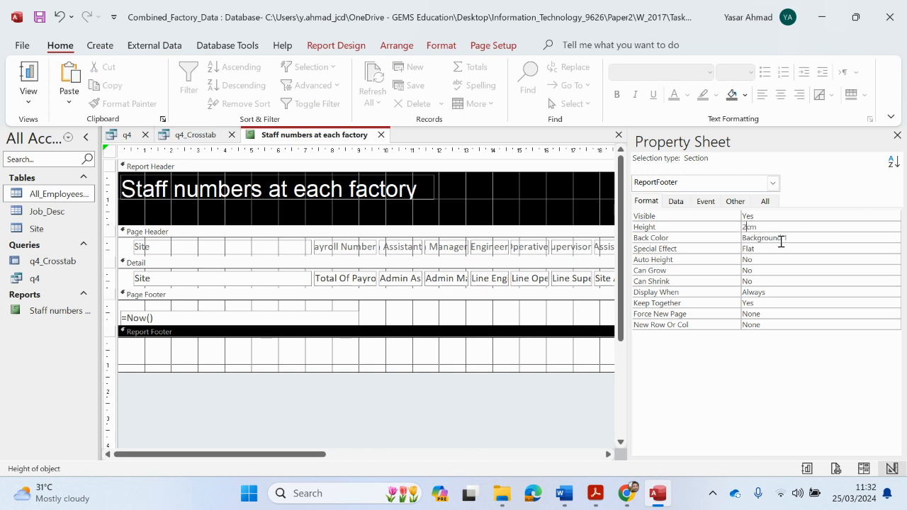
pyautogui.click(821, 239)
# Give the Report Footer a black background
pyautogui.click(881, 237)
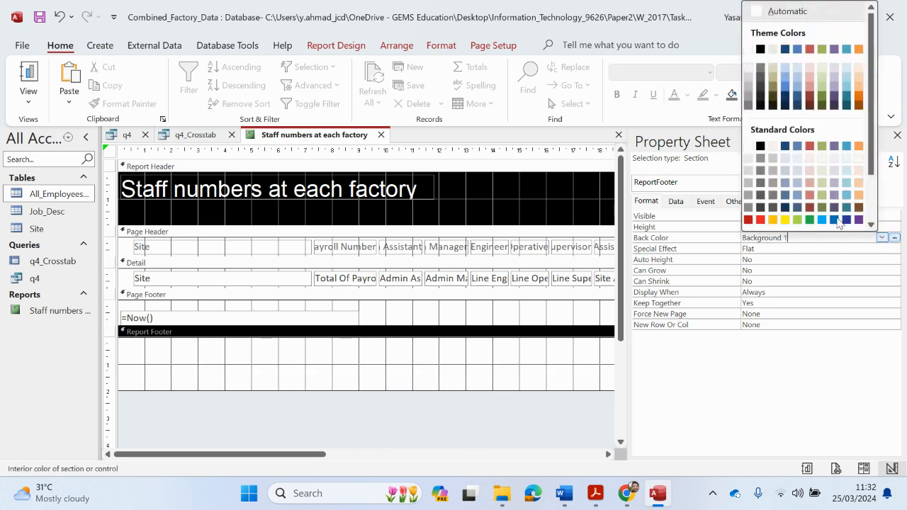
pyautogui.click(759, 50)
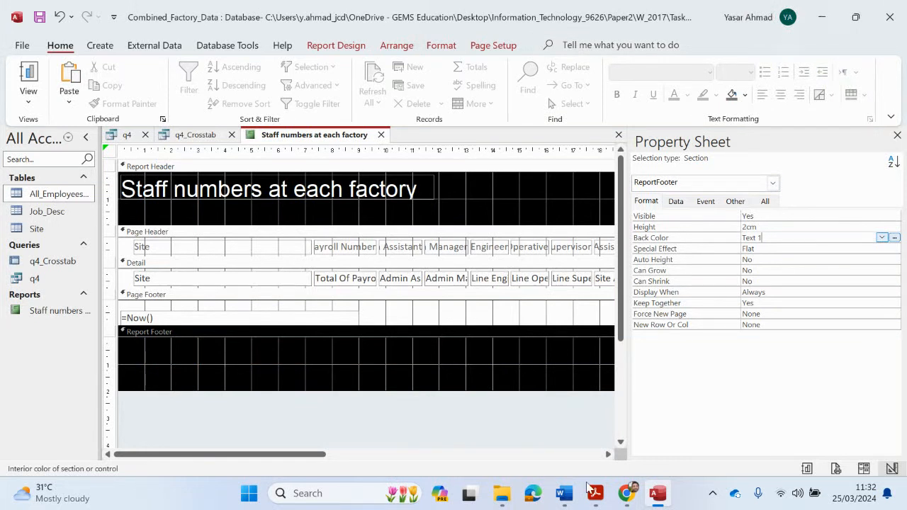
pyautogui.click(595, 493)
# Copy the footer requirement for name, Centre number and candidate number from qp_2.pdf
pyautogui.click(546, 446)
pyautogui.scroll(-2, 500, 437)
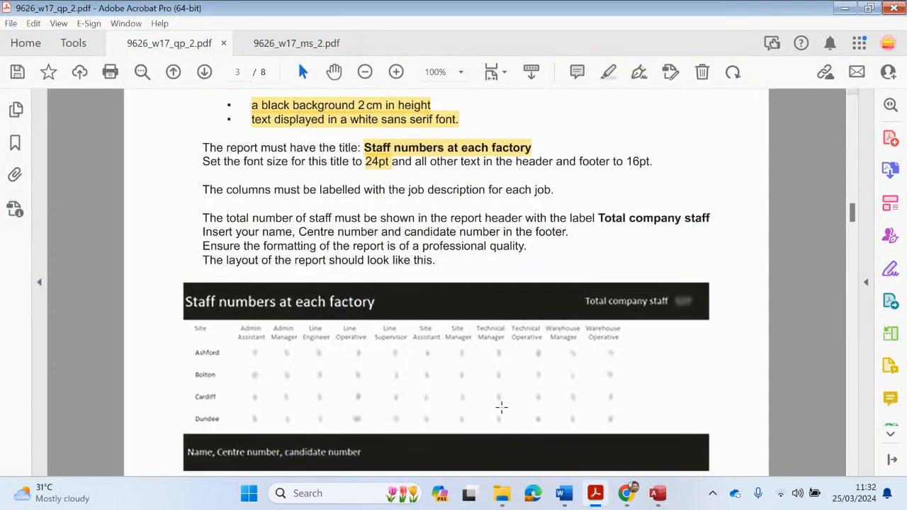
pyautogui.scroll(1, 393, 344)
pyautogui.moveTo(262, 234); pyautogui.dragTo(426, 235)
pyautogui.rightClick(426, 237)
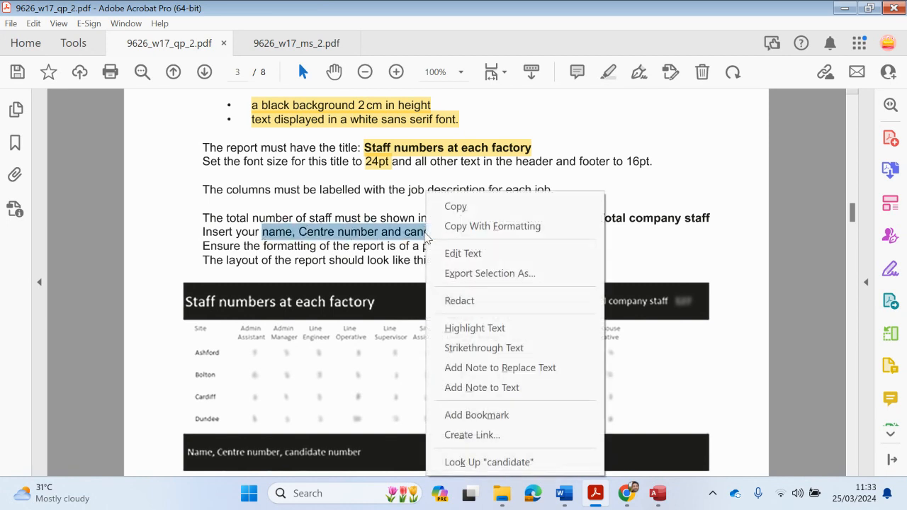
pyautogui.click(611, 218)
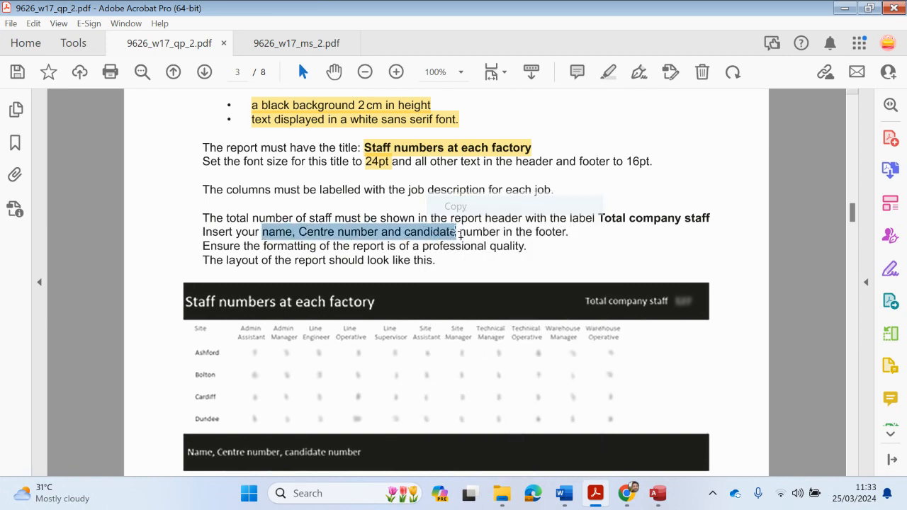
pyautogui.click(844, 7)
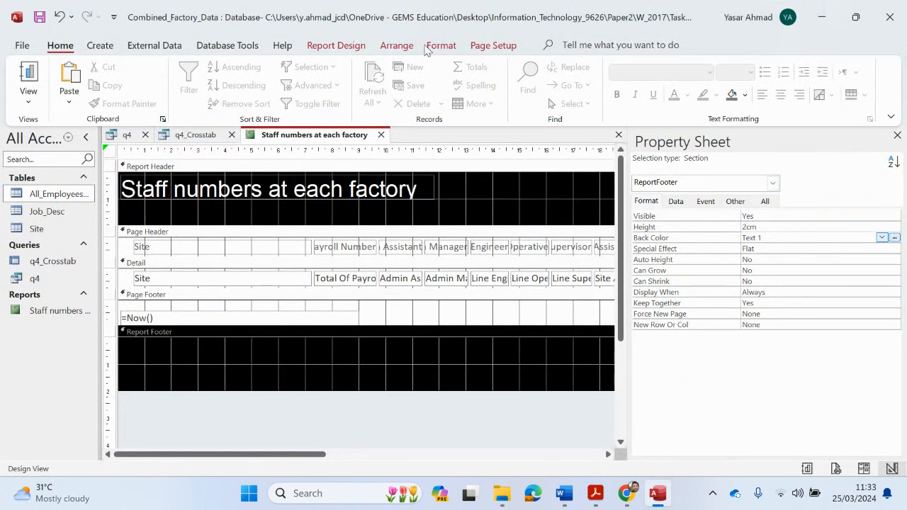
# Draw a new label in the Report Footer and paste the copied requirement text into it
pyautogui.click(243, 45)
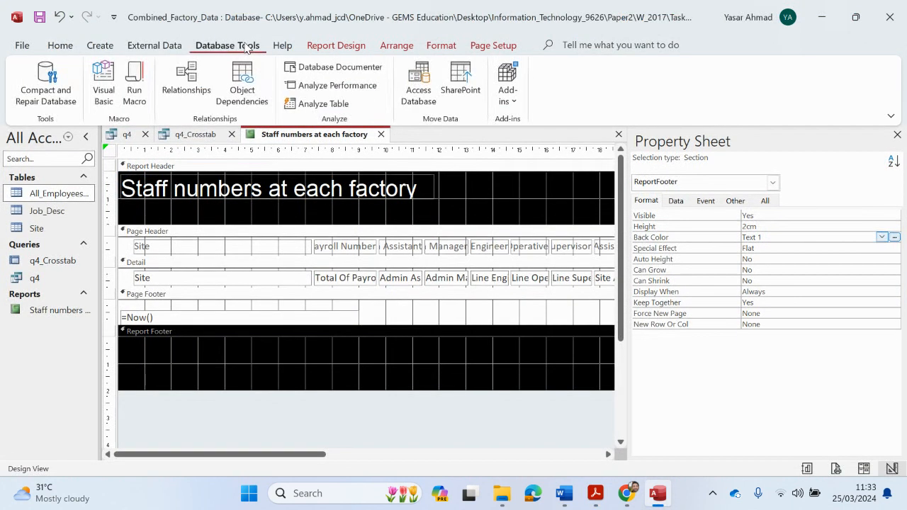
pyautogui.click(323, 45)
pyautogui.click(283, 85)
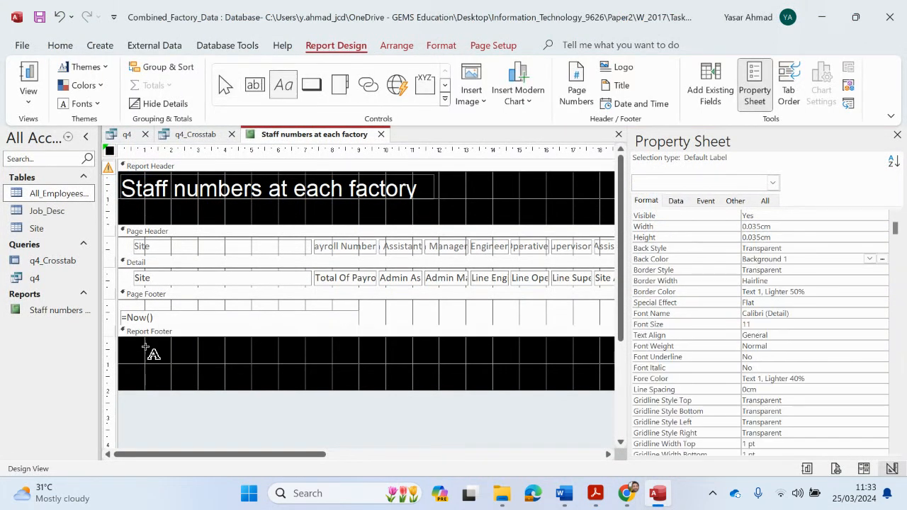
pyautogui.click(126, 352)
pyautogui.moveTo(240, 364); pyautogui.dragTo(347, 373)
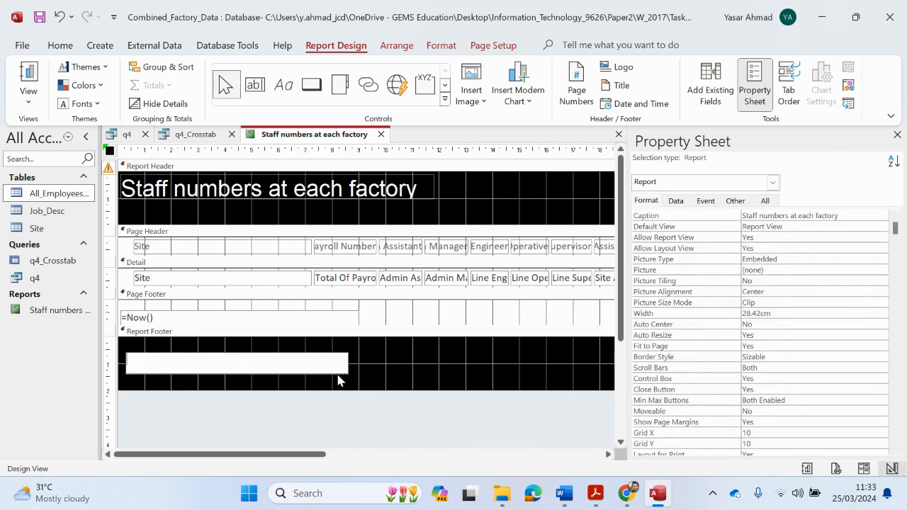
pyautogui.hotkey('ctrl', 'v')
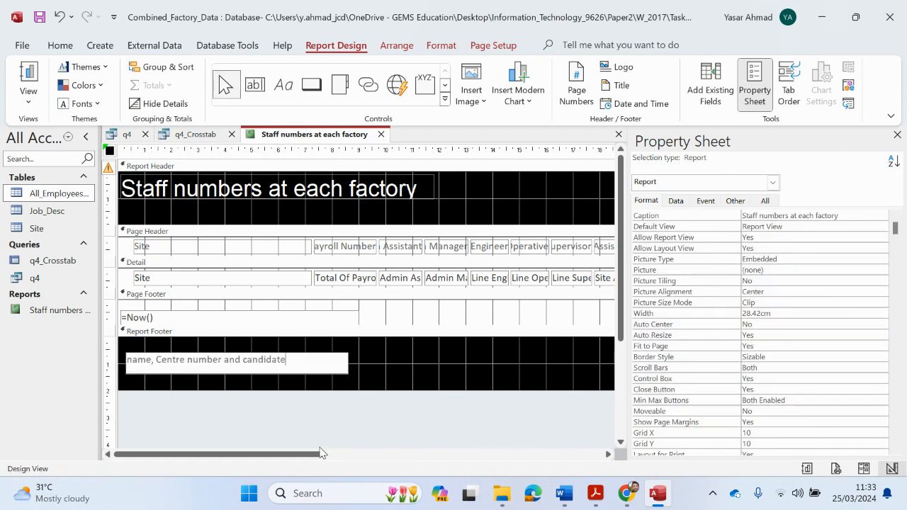
# Replace 'name' in the footer label with the candidate's full name
pyautogui.moveTo(150, 365); pyautogui.dragTo(117, 360)
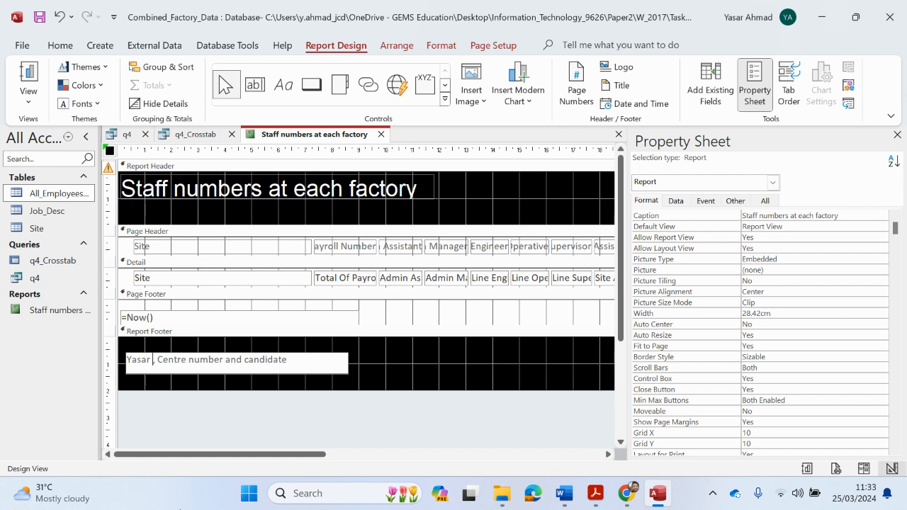
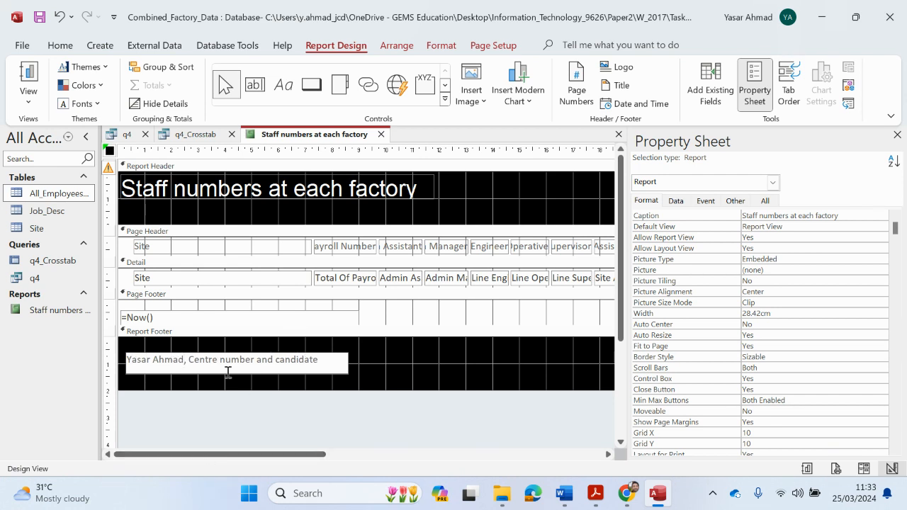
pyautogui.moveTo(254, 362); pyautogui.dragTo(189, 363)
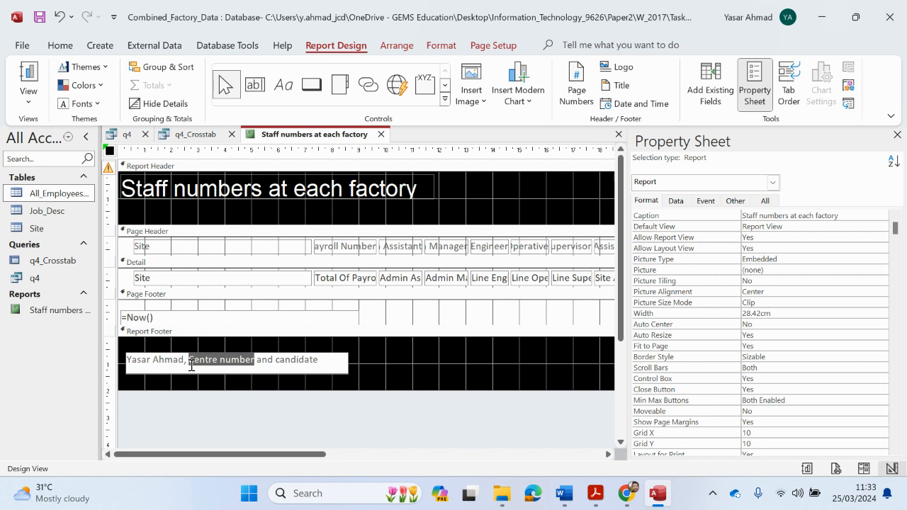
pyautogui.moveTo(594, 496)
pyautogui.click(551, 453)
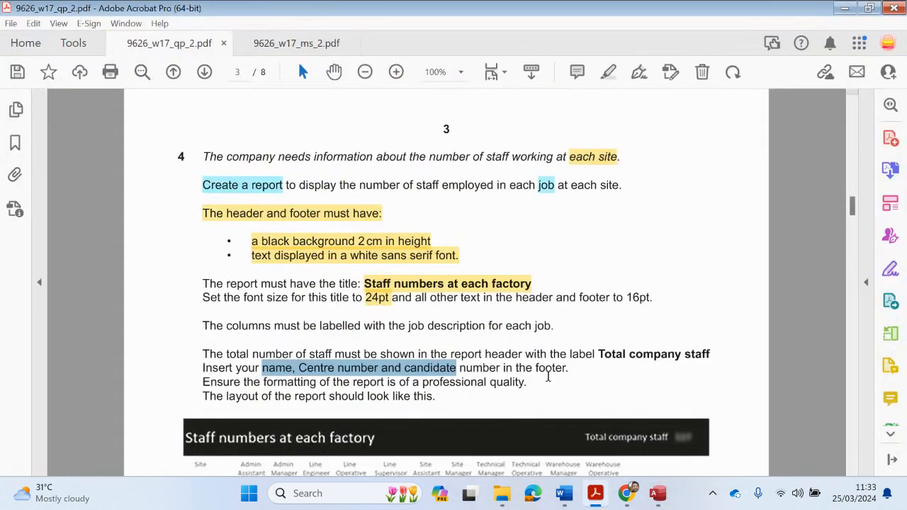
pyautogui.scroll(10, 549, 372)
pyautogui.scroll(5, 559, 343)
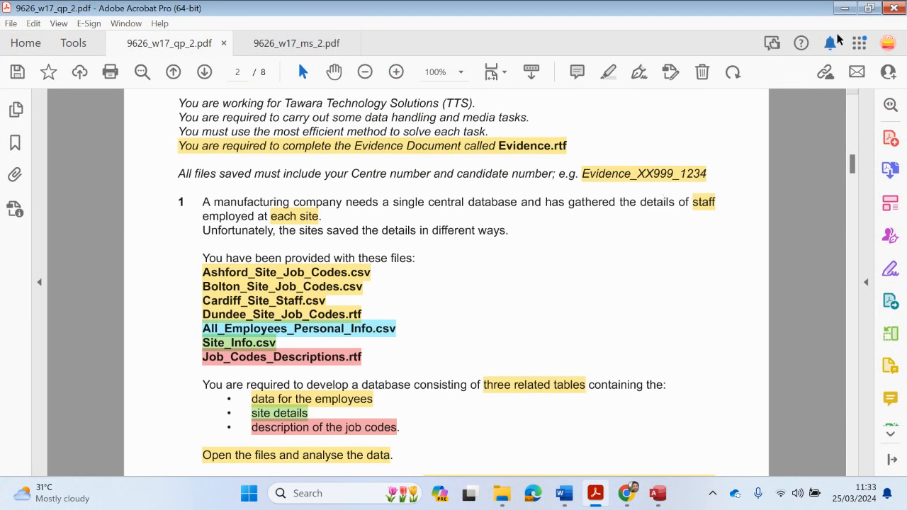
pyautogui.click(845, 9)
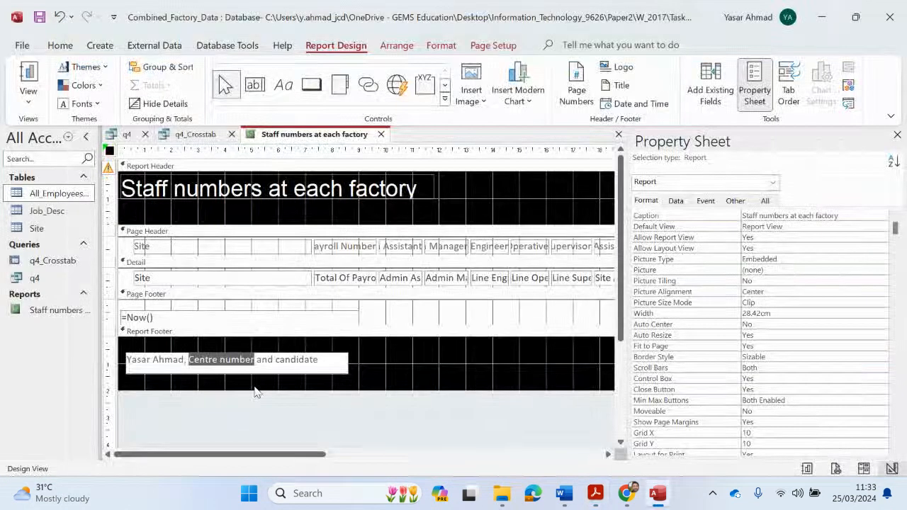
# Replace the Centre number and candidate number placeholders with the candidate's actual numbers
pyautogui.write('xx')
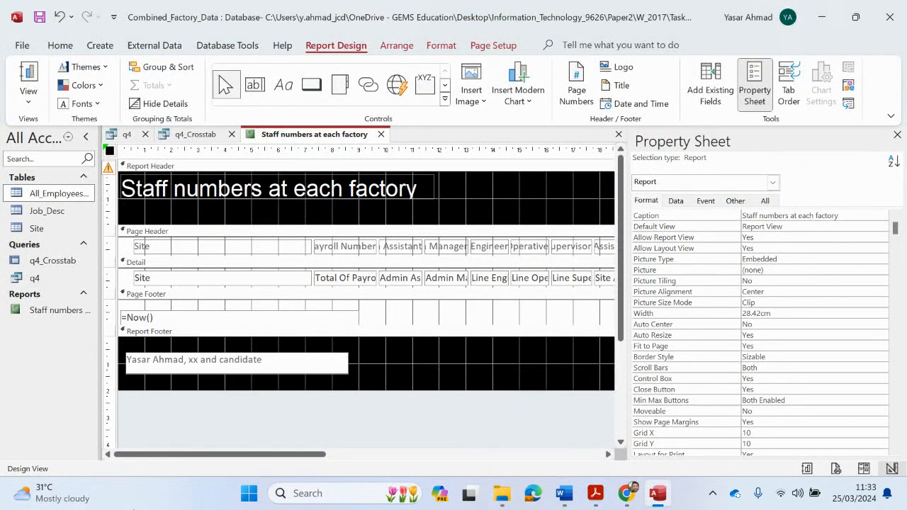
pyautogui.press('BackSpace')
pyautogui.press('BackSpace')
pyautogui.write('XX999')
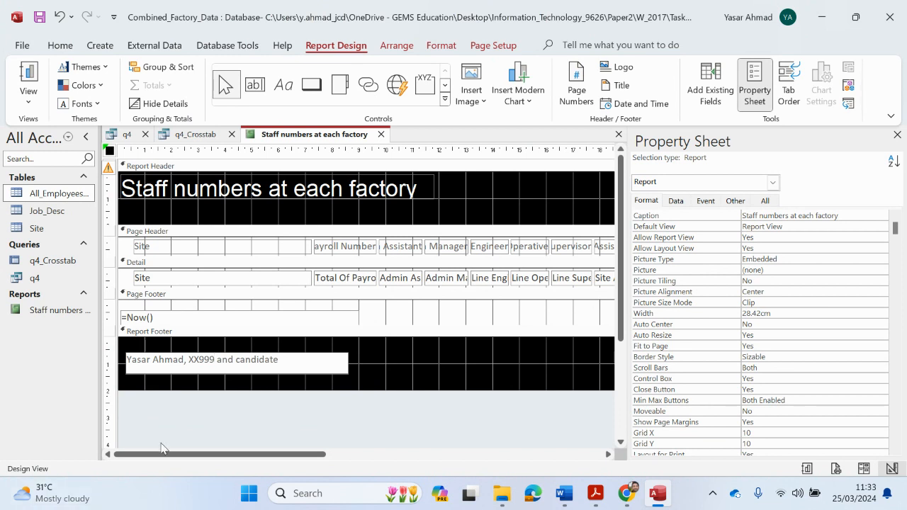
pyautogui.moveTo(282, 360); pyautogui.dragTo(244, 360)
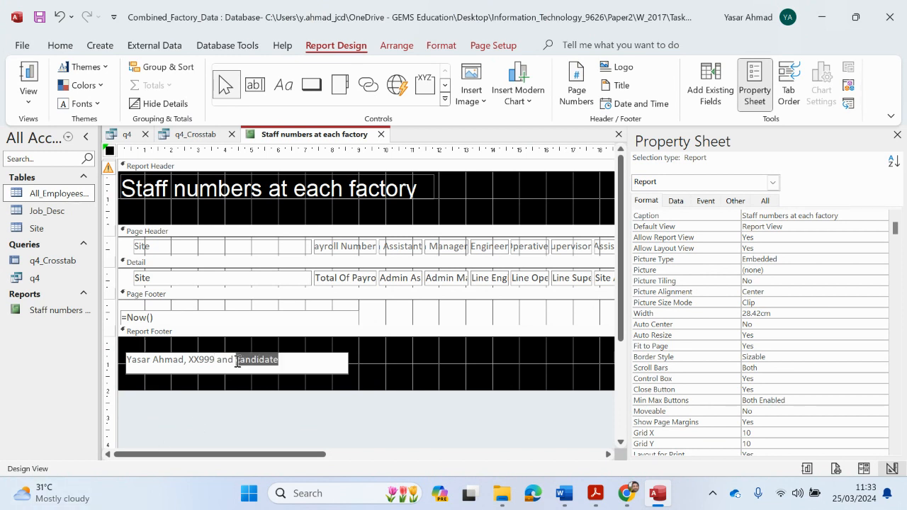
pyautogui.write('1234')
pyautogui.click(256, 402)
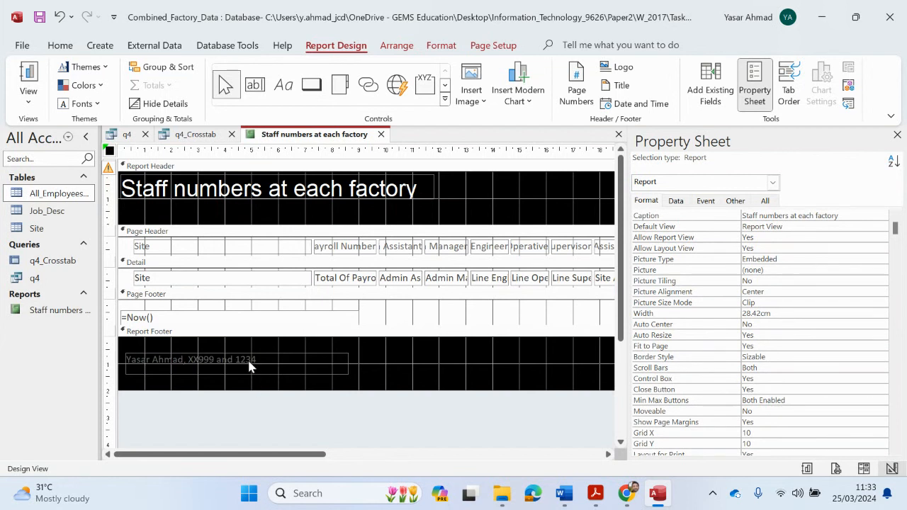
# Make all the footer label text white Arial
pyautogui.click(247, 358)
pyautogui.click(255, 359)
pyautogui.moveTo(259, 359); pyautogui.dragTo(99, 347)
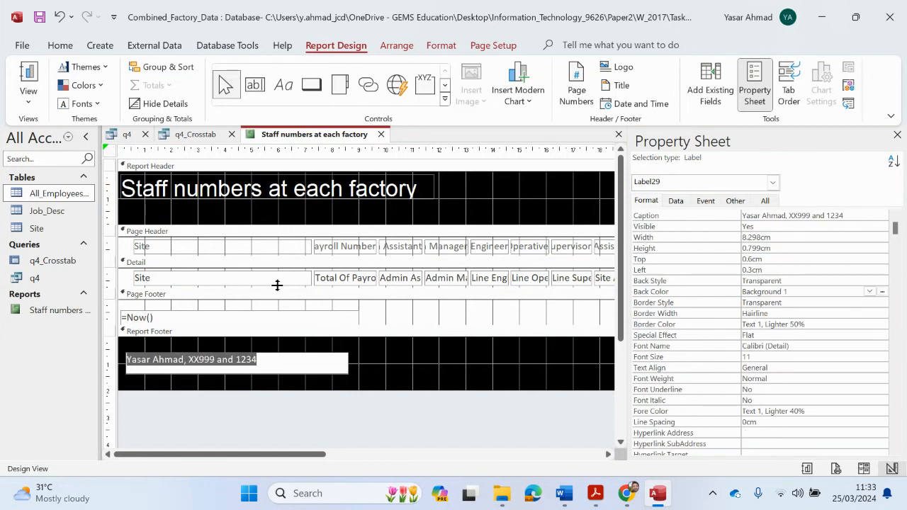
pyautogui.click(62, 46)
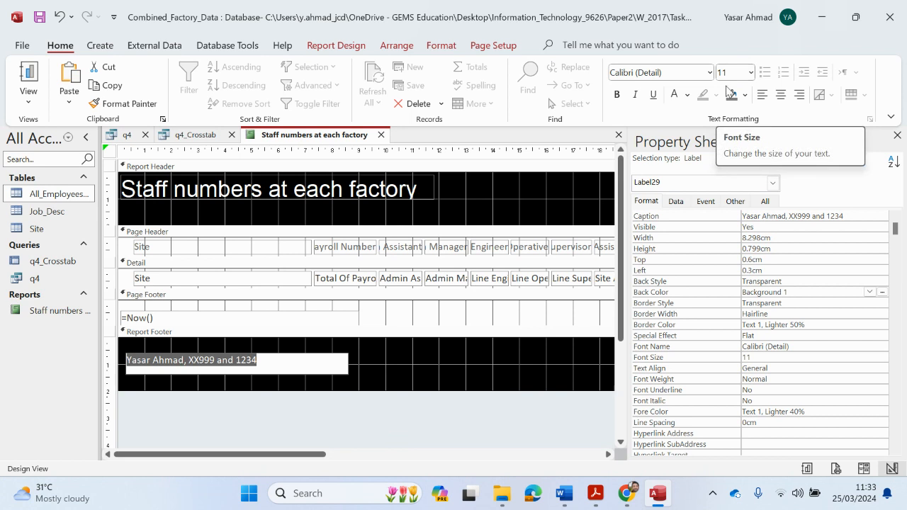
pyautogui.click(686, 95)
pyautogui.click(673, 146)
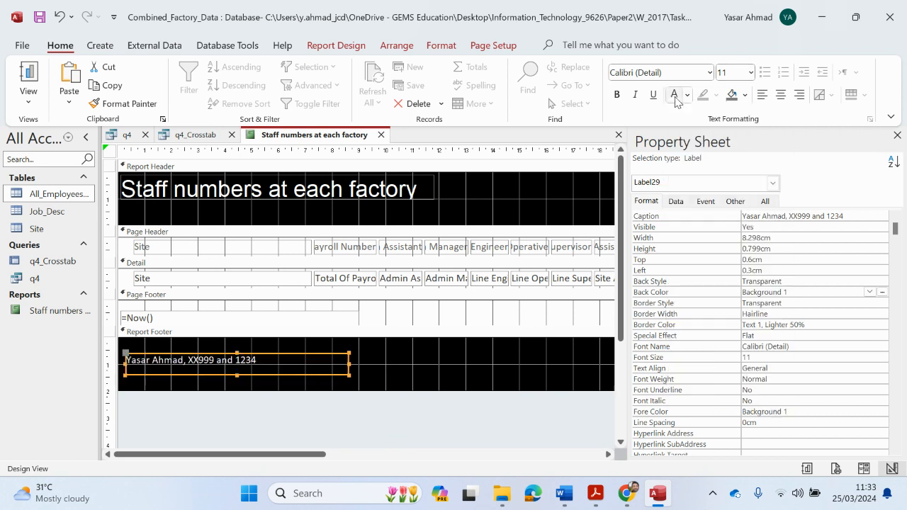
pyautogui.click(710, 73)
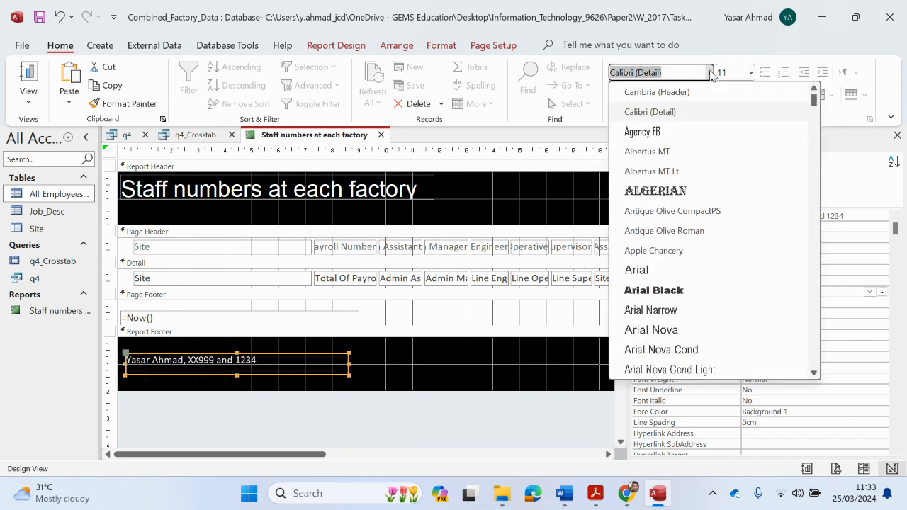
pyautogui.click(658, 274)
# Highlight the 16pt header-and-footer requirement in the PDF, then select all the footer label text
pyautogui.moveTo(595, 493)
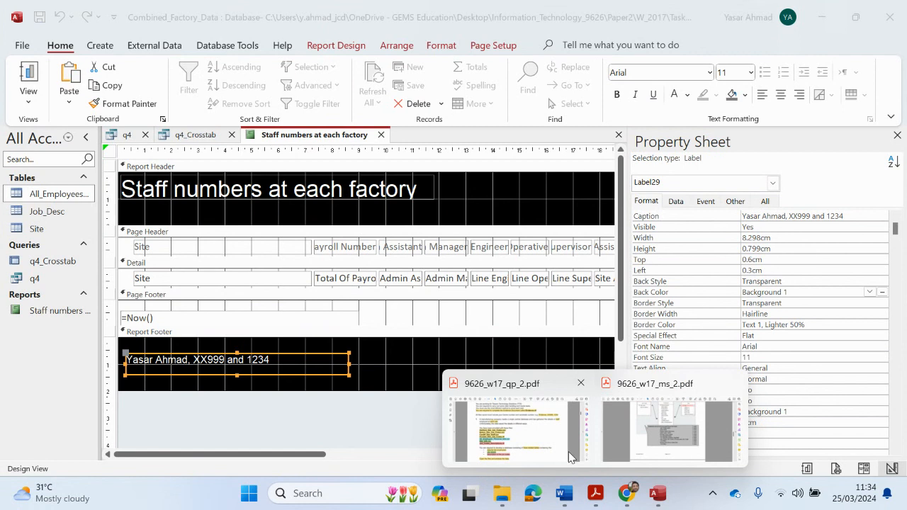
pyautogui.click(538, 425)
pyautogui.scroll(-20, 515, 288)
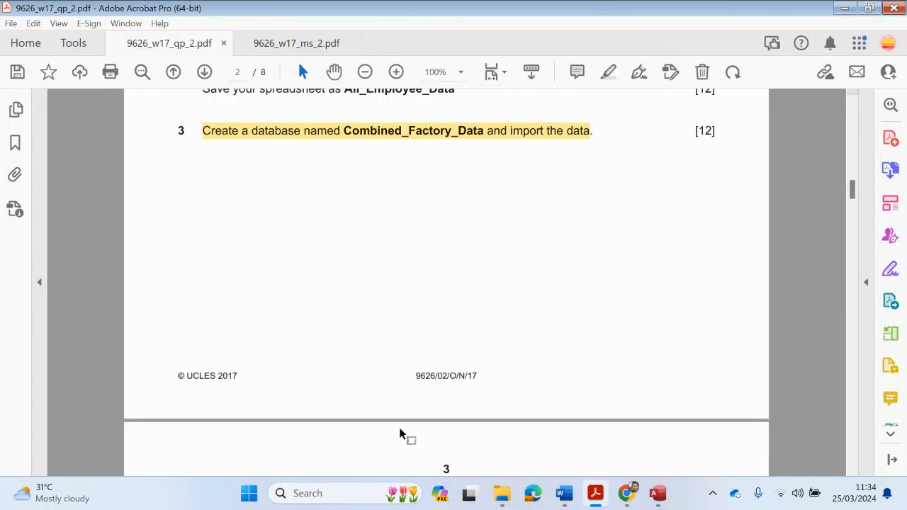
pyautogui.scroll(-3, 387, 451)
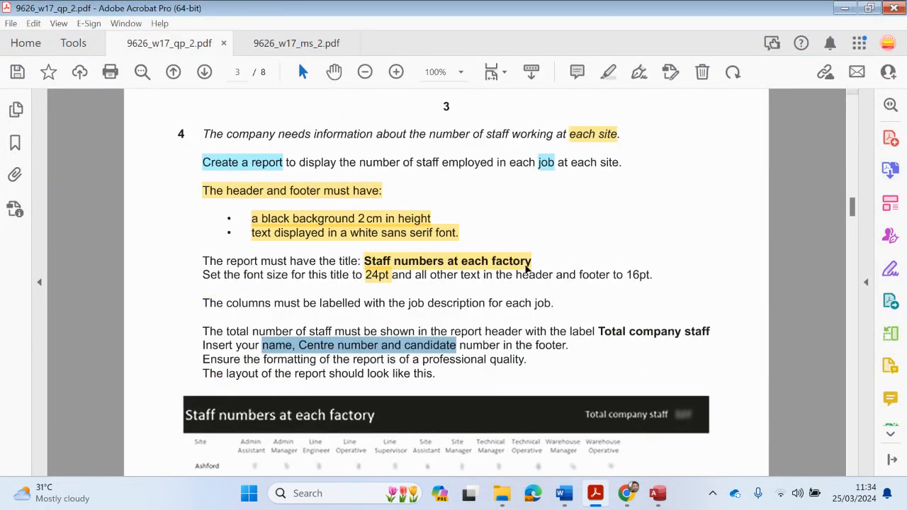
pyautogui.moveTo(425, 274); pyautogui.dragTo(633, 279)
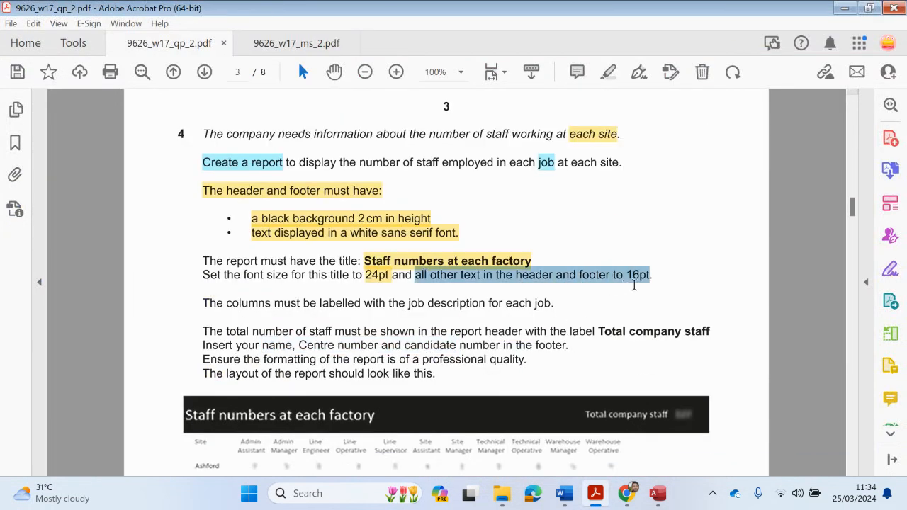
pyautogui.click(608, 71)
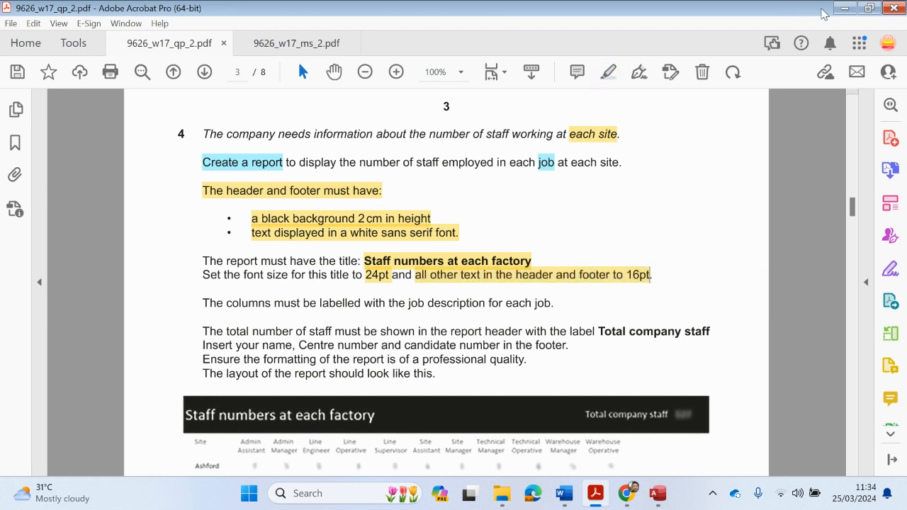
pyautogui.click(843, 8)
pyautogui.click(253, 357)
pyautogui.hotkey('ctrl', 'a')
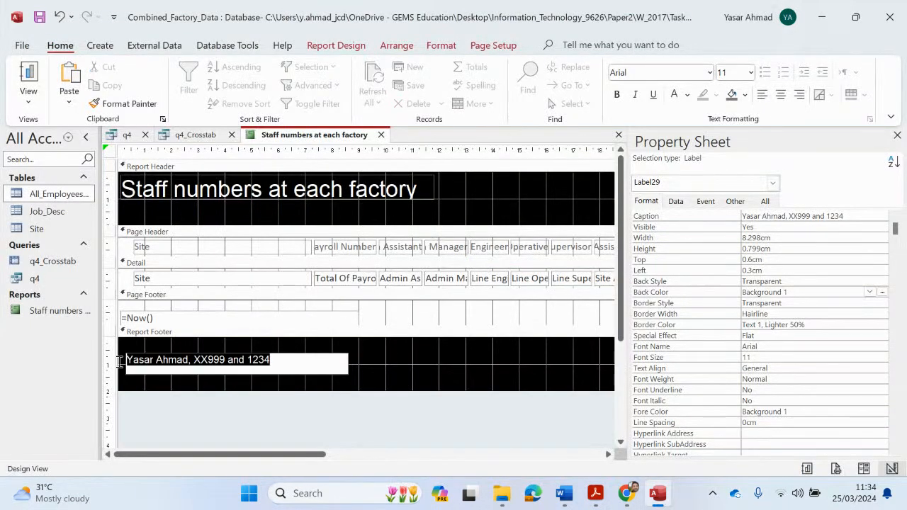
# Set the footer label to 16pt and check the report in Layout View before returning to Design View
pyautogui.click(752, 73)
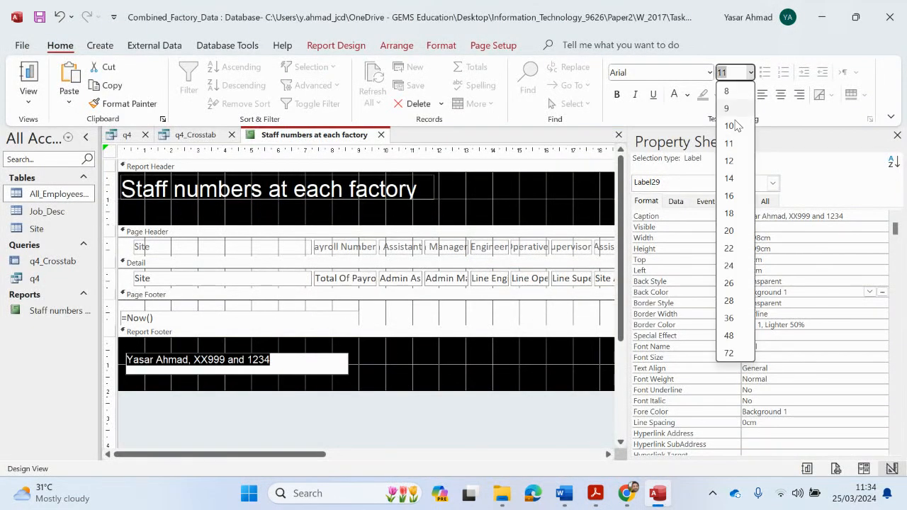
pyautogui.click(733, 200)
pyautogui.click(570, 381)
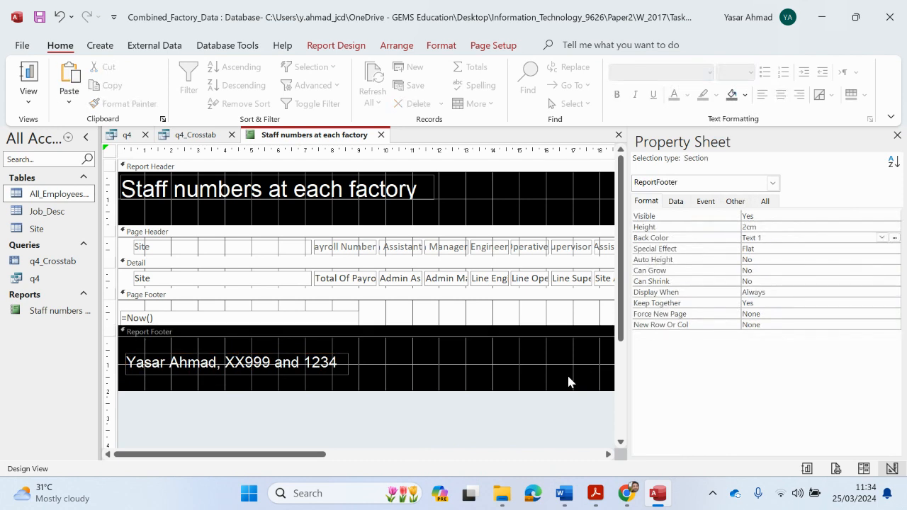
pyautogui.click(897, 135)
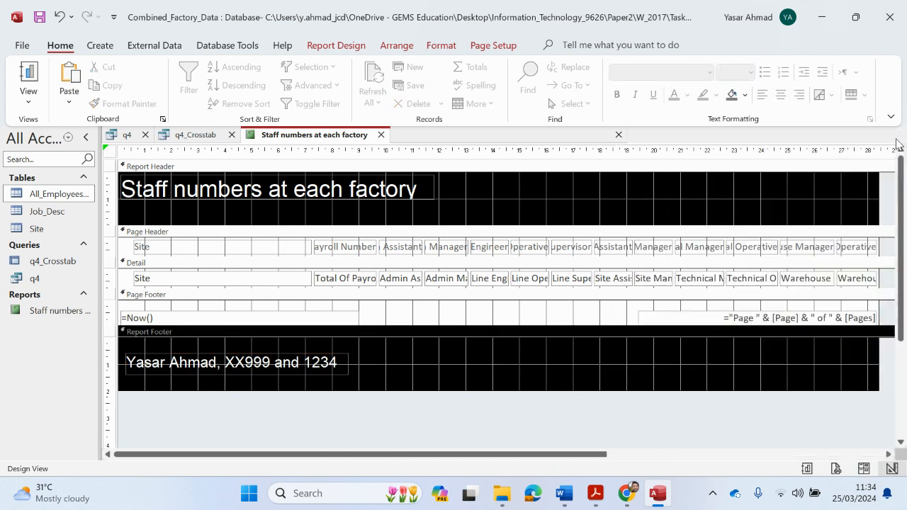
pyautogui.click(29, 99)
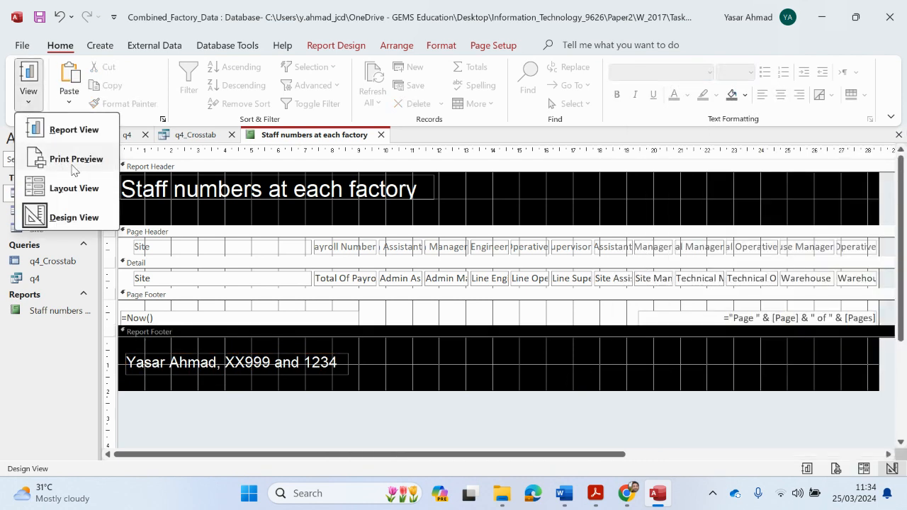
pyautogui.click(74, 187)
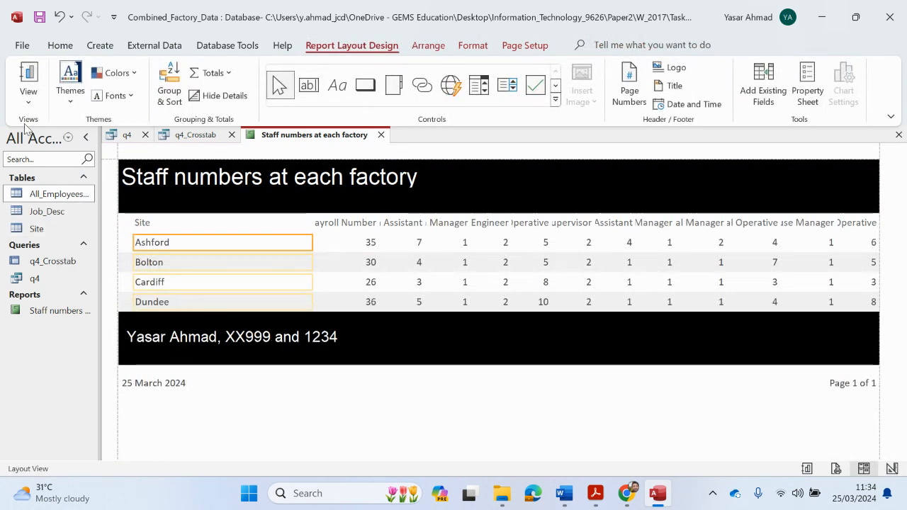
pyautogui.click(23, 95)
pyautogui.click(74, 218)
# Confirm the title is 24pt and drag the Page Header section taller
pyautogui.doubleClick(234, 363)
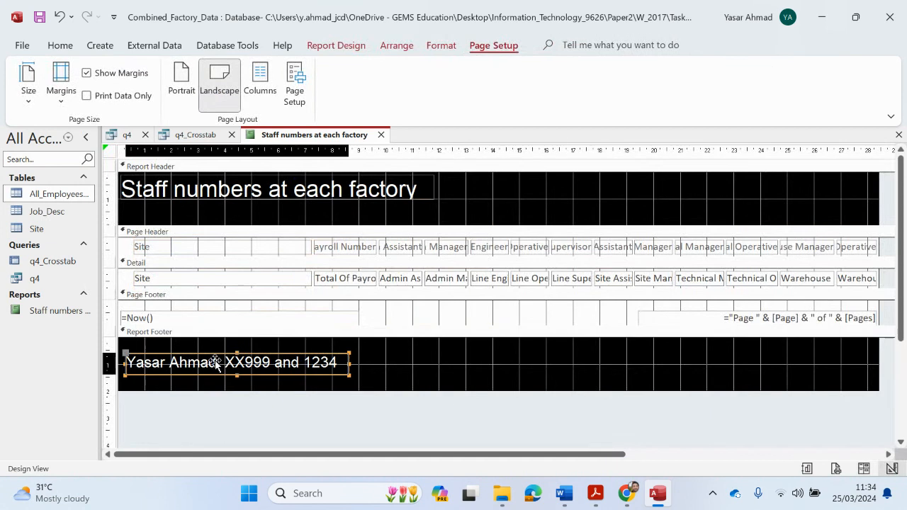
pyautogui.click(61, 45)
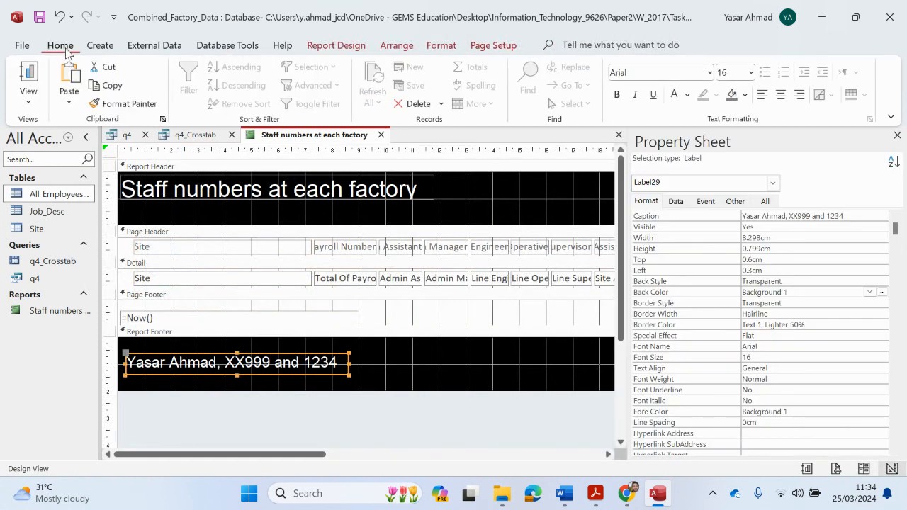
pyautogui.click(207, 187)
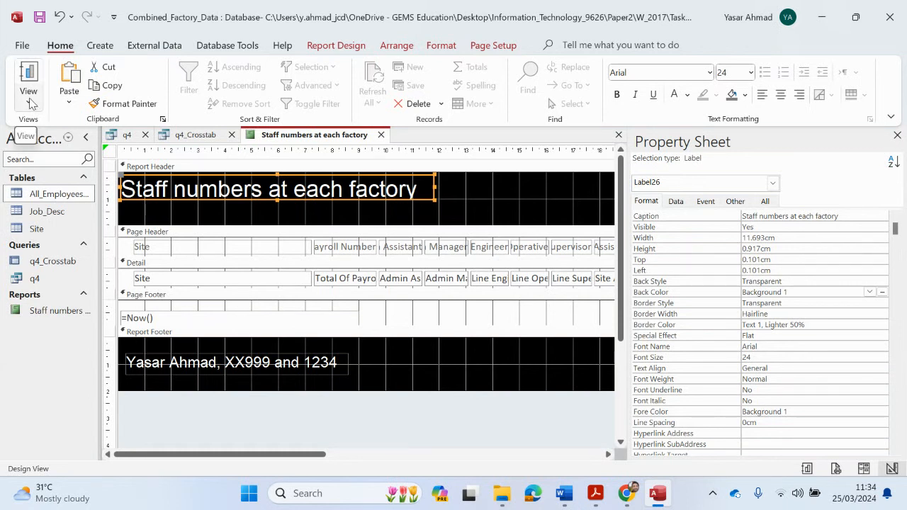
pyautogui.click(896, 135)
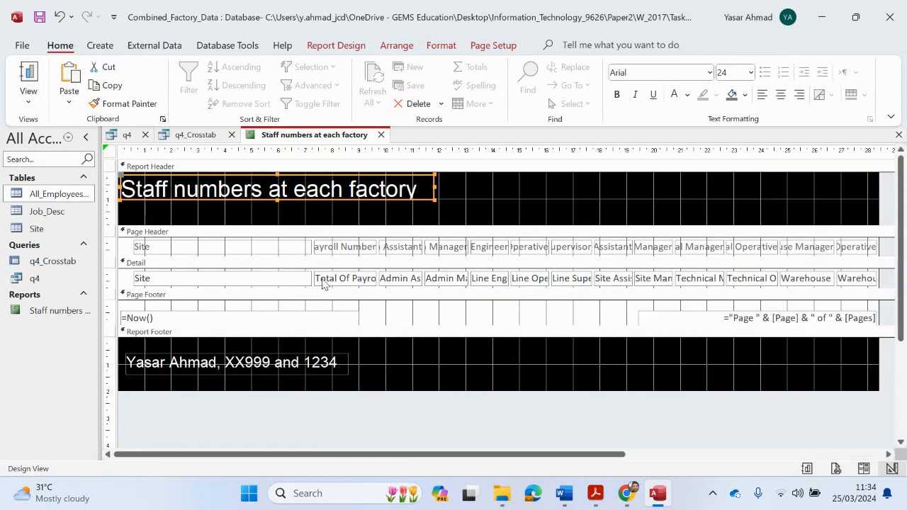
pyautogui.moveTo(330, 255); pyautogui.dragTo(331, 272)
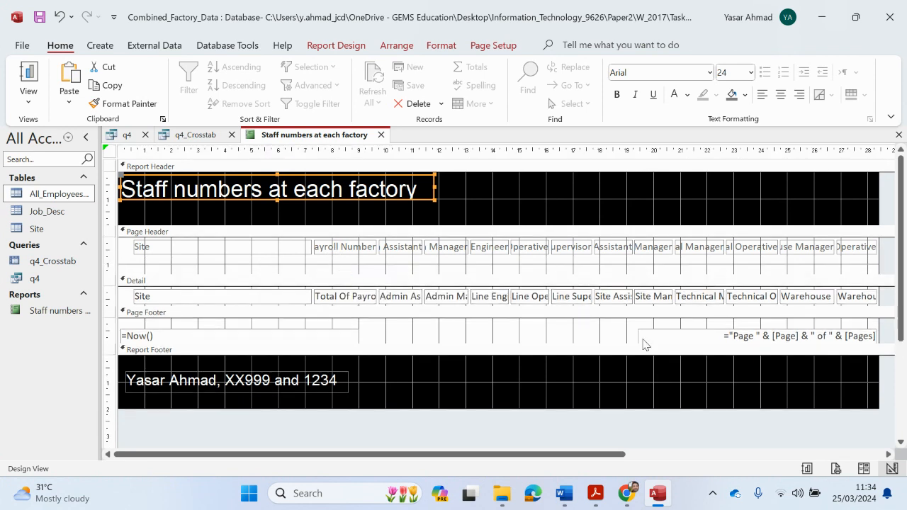
# Review the question paper's column requirements in Acrobat
pyautogui.moveTo(595, 493)
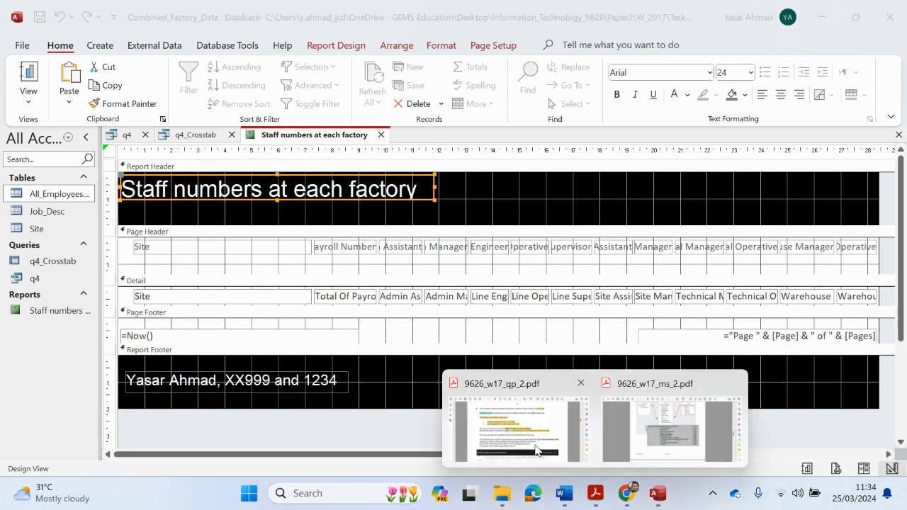
pyautogui.click(496, 411)
pyautogui.scroll(-2, 433, 368)
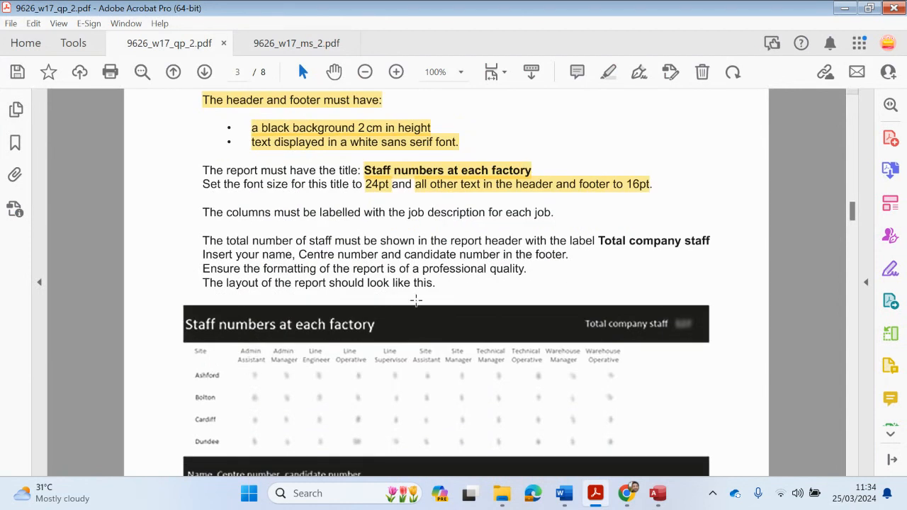
pyautogui.click(840, 9)
# Select all eleven job column labels, from Admin Assistant to Warehouse Operative
pyautogui.keyDown('shift'); pyautogui.click(401, 248); pyautogui.keyUp('shift')
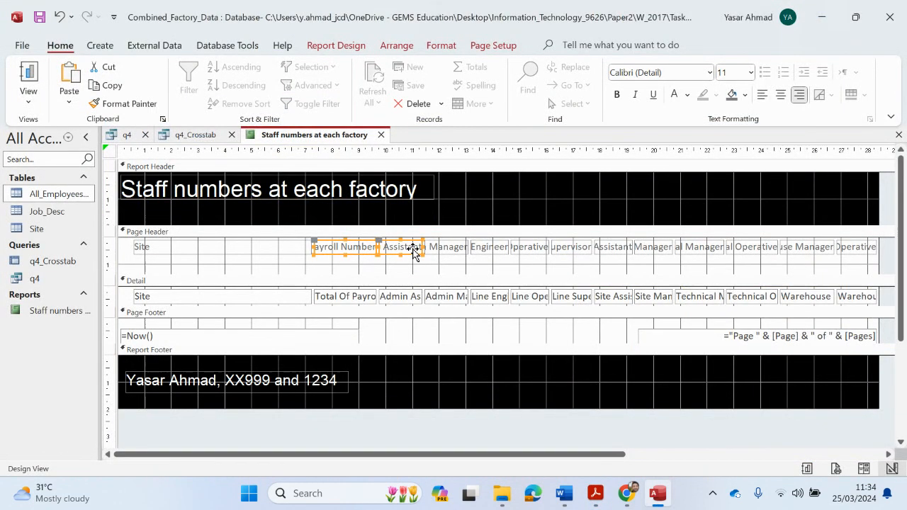
pyautogui.keyDown('shift'); pyautogui.click(446, 248); pyautogui.keyUp('shift')
pyautogui.keyDown('shift'); pyautogui.click(488, 248); pyautogui.keyUp('shift')
pyautogui.keyDown('shift'); pyautogui.click(530, 248); pyautogui.keyUp('shift')
pyautogui.keyDown('shift'); pyautogui.click(567, 248); pyautogui.keyUp('shift')
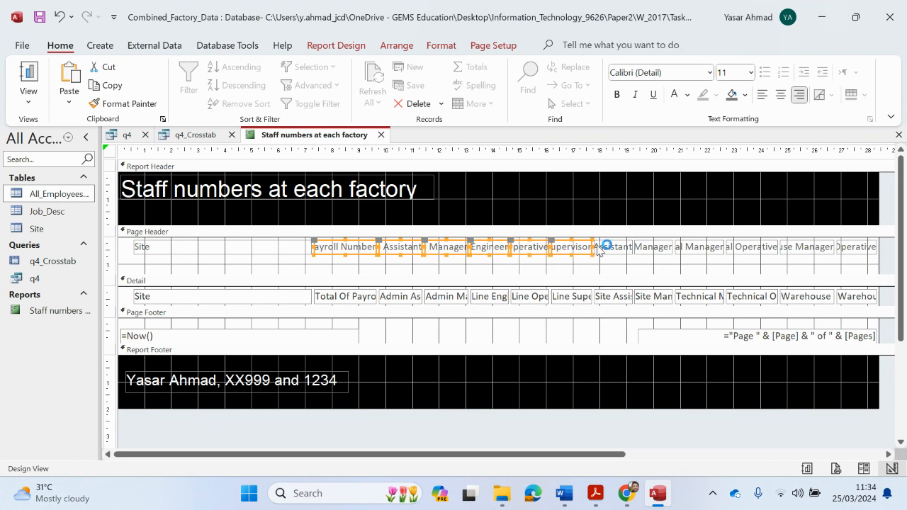
pyautogui.keyDown('shift'); pyautogui.click(611, 248); pyautogui.keyUp('shift')
pyautogui.keyDown('shift'); pyautogui.click(653, 249); pyautogui.keyUp('shift')
pyautogui.keyDown('shift'); pyautogui.click(702, 248); pyautogui.keyUp('shift')
pyautogui.keyDown('shift'); pyautogui.click(744, 250); pyautogui.keyUp('shift')
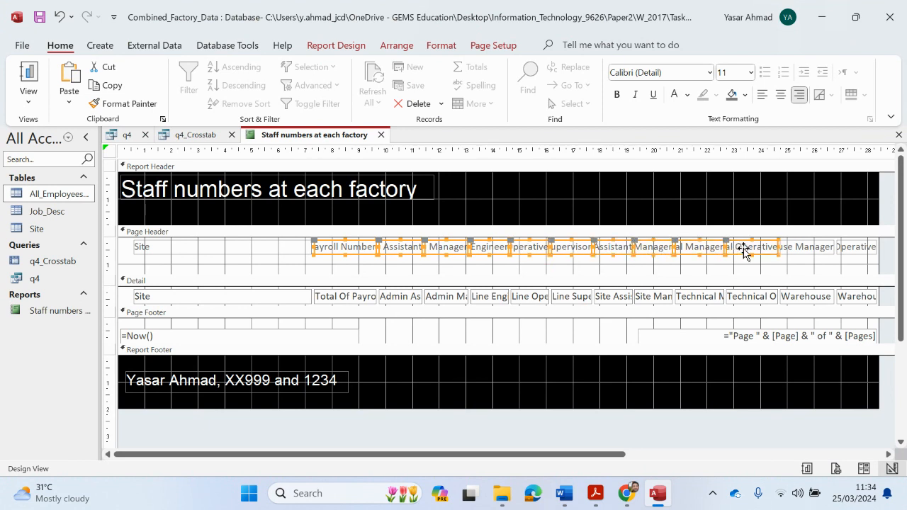
pyautogui.keyDown('shift'); pyautogui.click(799, 245); pyautogui.keyUp('shift')
pyautogui.keyDown('shift'); pyautogui.click(866, 251); pyautogui.keyUp('shift')
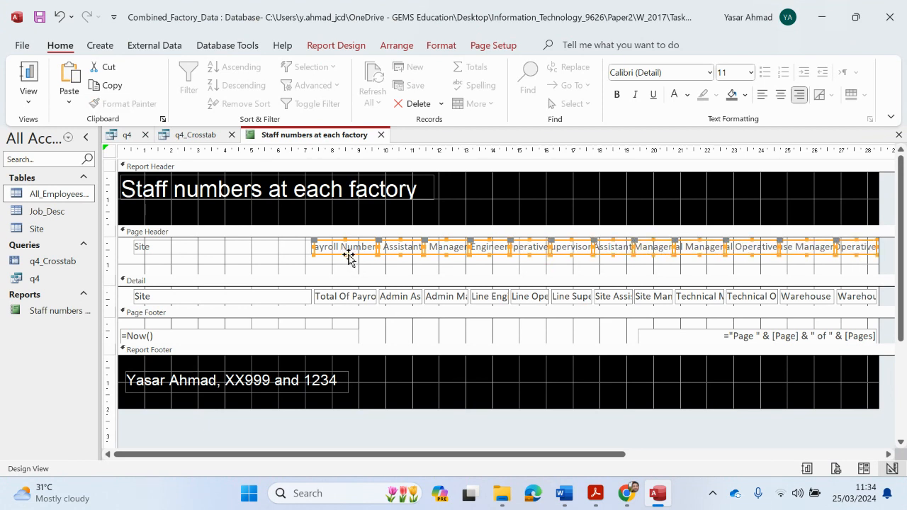
# Make the selected job labels taller so they wrap, and centre their text
pyautogui.moveTo(344, 252); pyautogui.dragTo(345, 273)
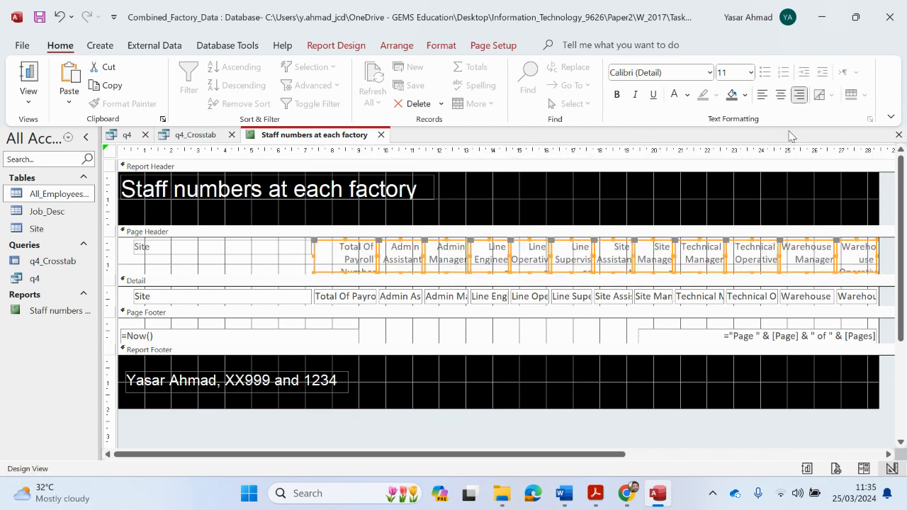
pyautogui.click(780, 94)
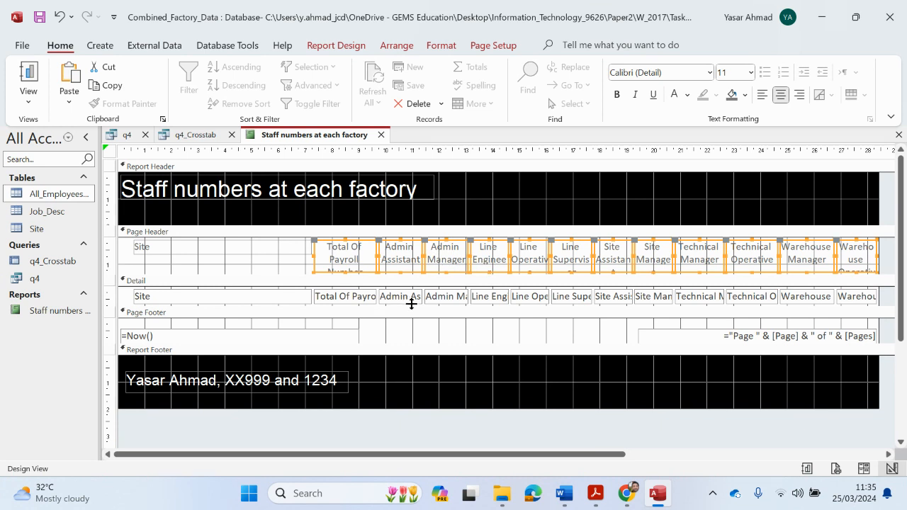
pyautogui.click(29, 99)
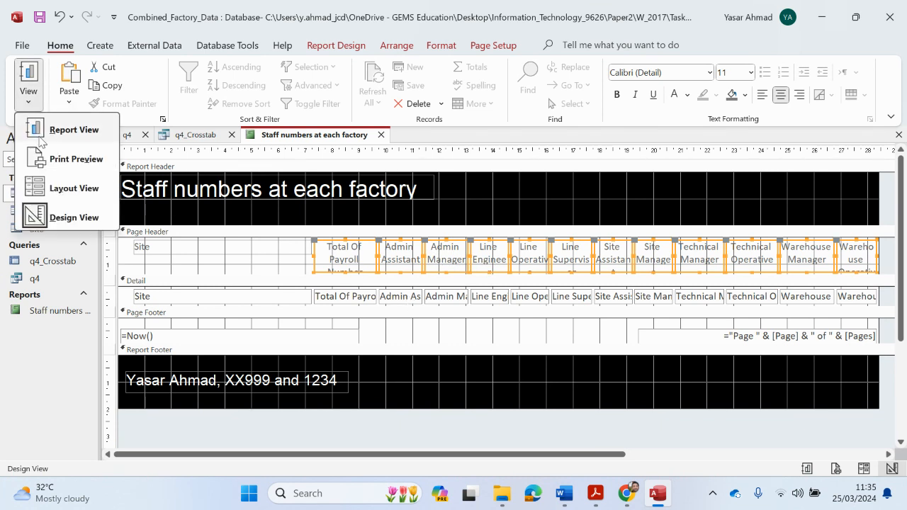
# Preview the report as printed, zoomed out to the whole page, then close the preview
pyautogui.click(56, 160)
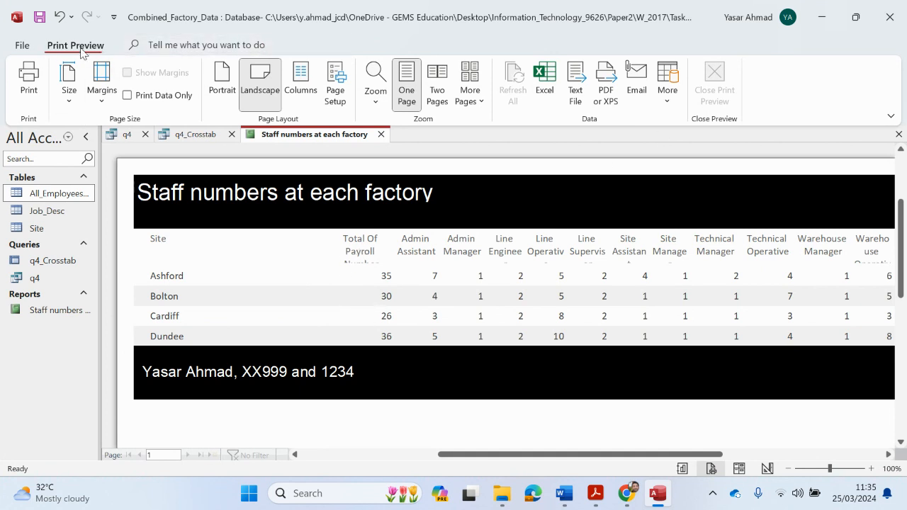
pyautogui.click(437, 286)
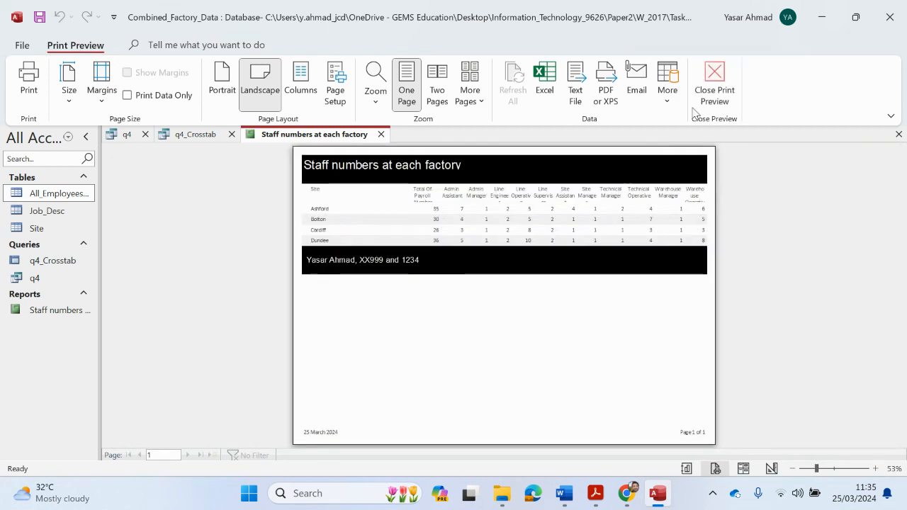
pyautogui.click(695, 107)
# In Layout View, narrow the Site column's heading and data cells together
pyautogui.click(28, 98)
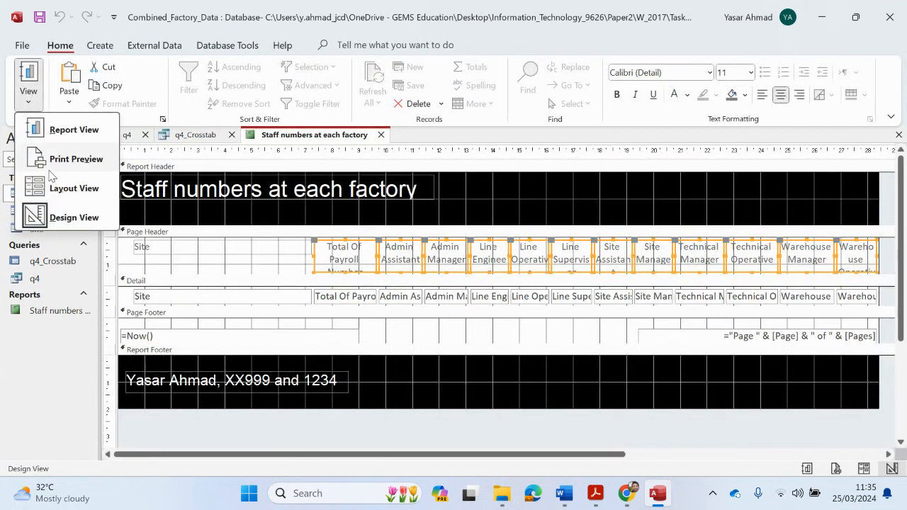
pyautogui.click(67, 188)
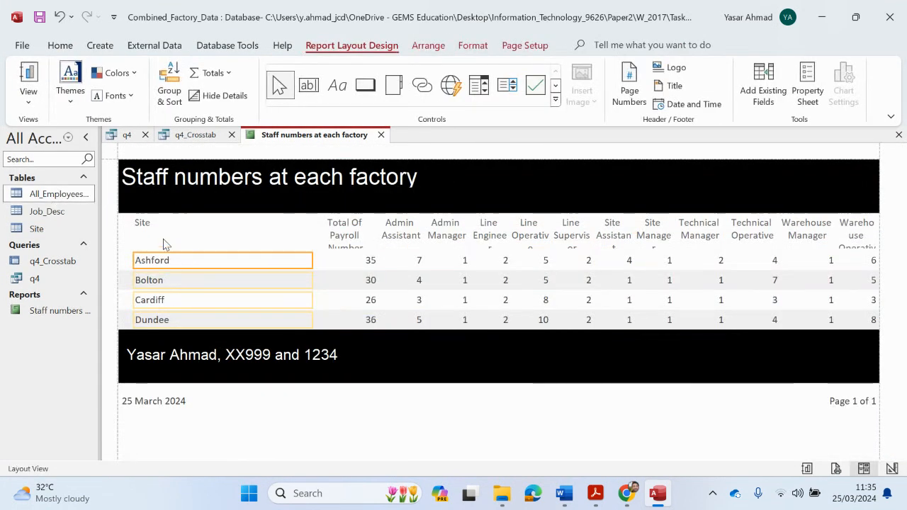
pyautogui.click(146, 224)
pyautogui.keyDown('ctrl'); pyautogui.click(152, 259); pyautogui.keyUp('ctrl')
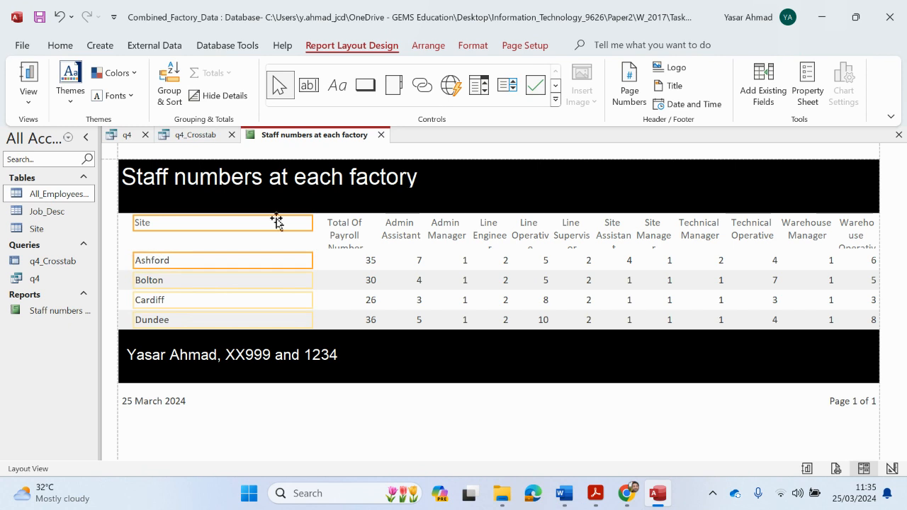
pyautogui.moveTo(312, 223); pyautogui.dragTo(181, 234)
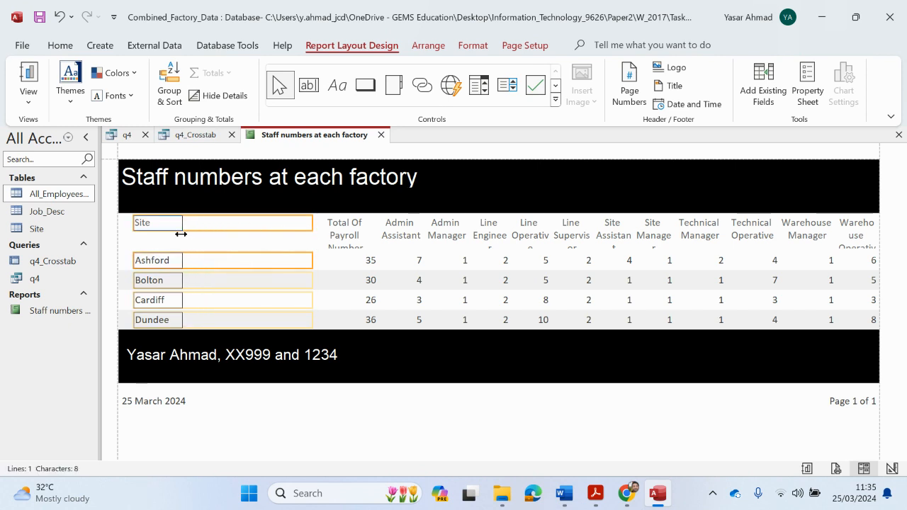
# Select the Total Of Payroll Number heading and values, going to Design View and back to Layout View
pyautogui.click(345, 235)
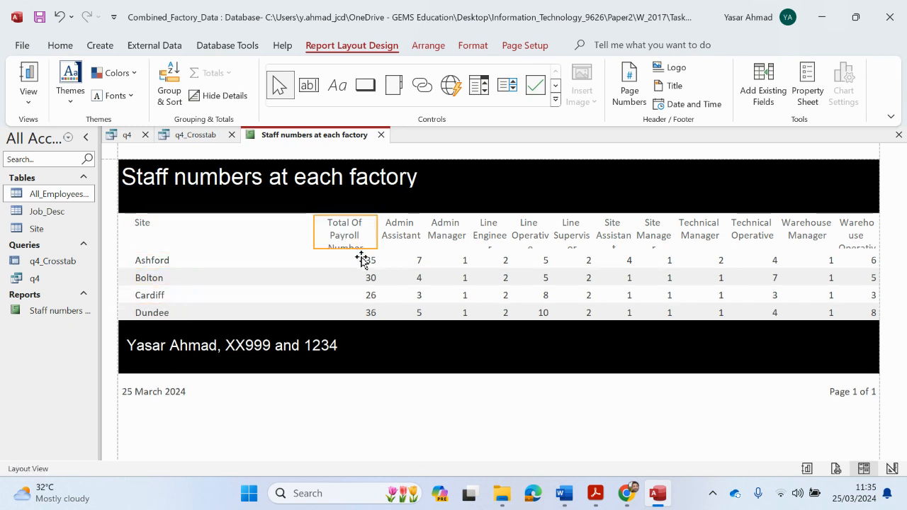
pyautogui.keyDown('ctrl'); pyautogui.click(361, 259); pyautogui.keyUp('ctrl')
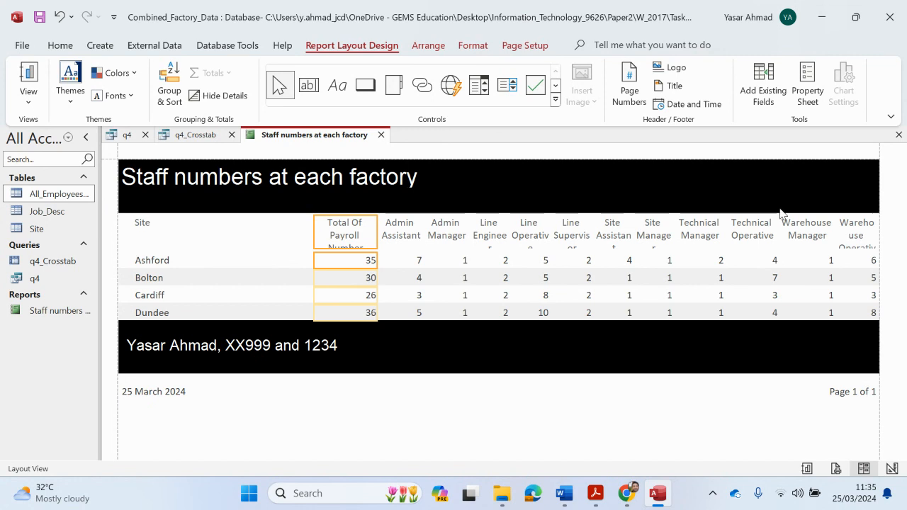
pyautogui.click(28, 92)
pyautogui.click(69, 219)
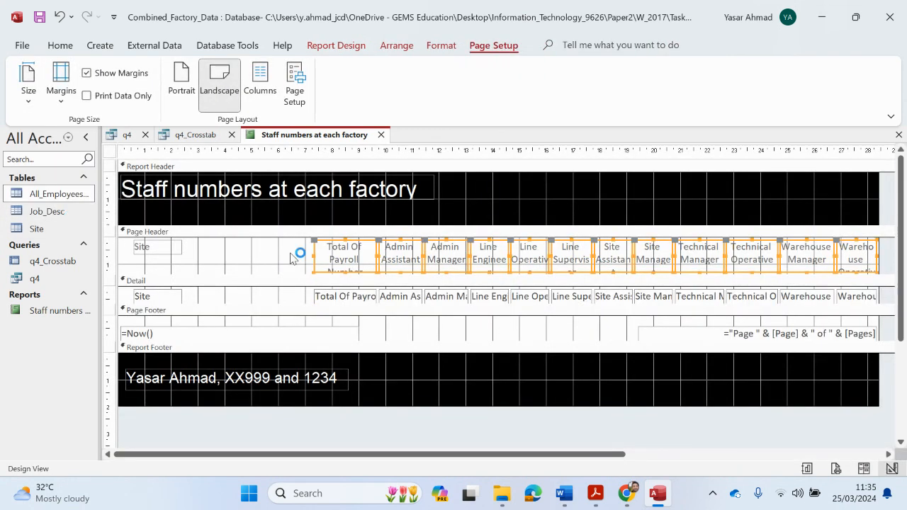
pyautogui.click(60, 45)
pyautogui.click(28, 92)
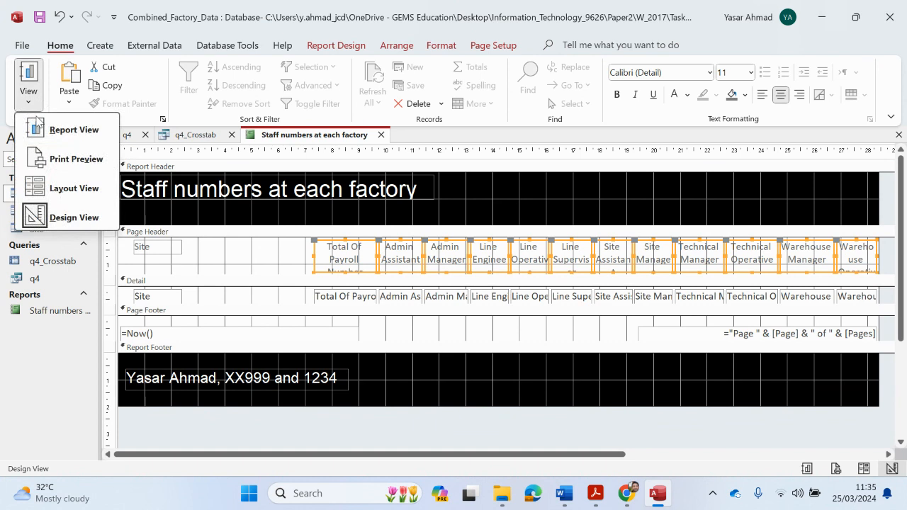
pyautogui.click(60, 185)
pyautogui.click(369, 264)
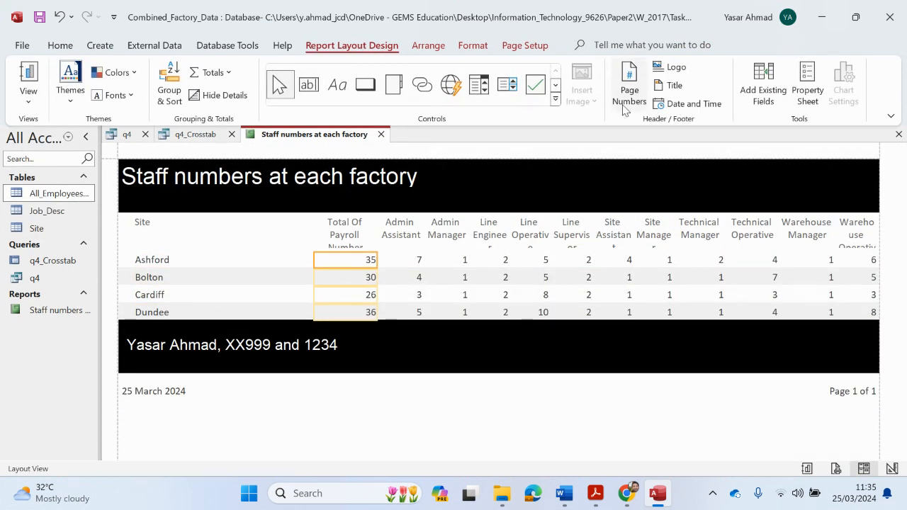
# Sum the Total Of Payroll column and move the sum total into the report header's right side
pyautogui.click(221, 74)
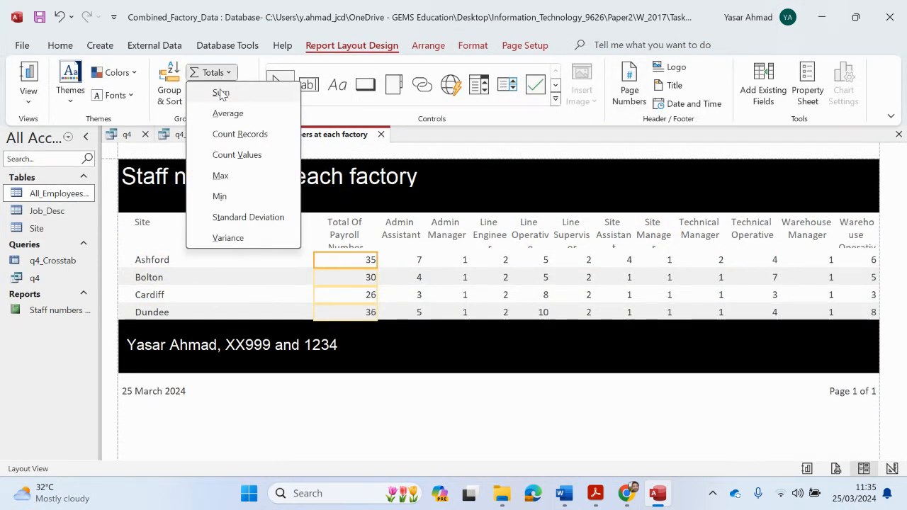
pyautogui.click(219, 93)
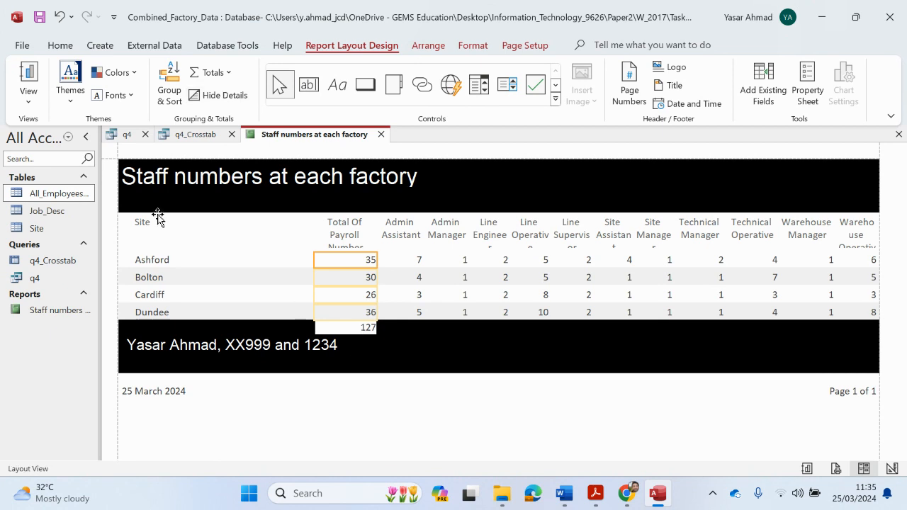
pyautogui.click(28, 92)
pyautogui.click(61, 214)
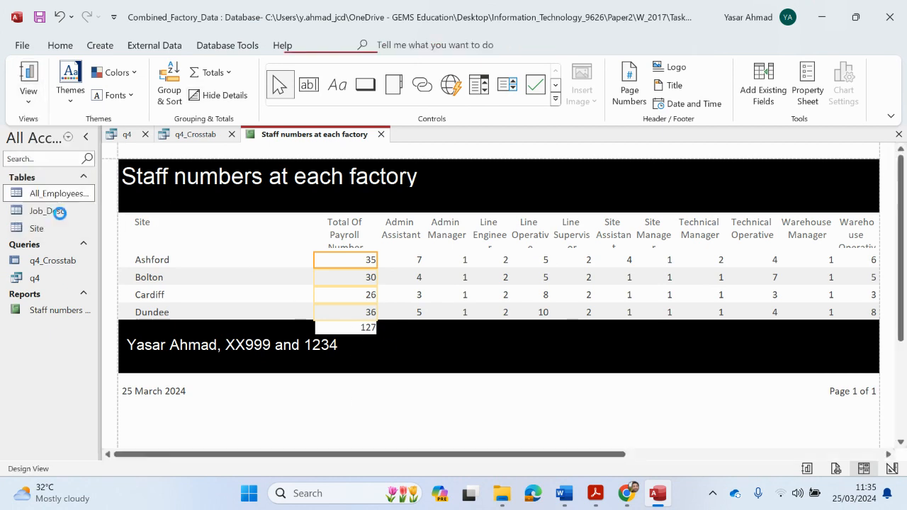
pyautogui.click(350, 367)
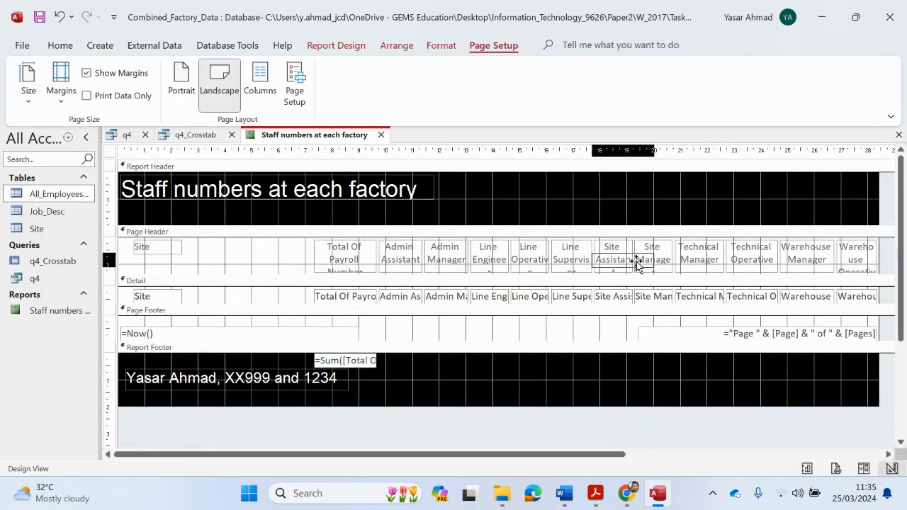
pyautogui.click(831, 201)
pyautogui.moveTo(831, 201); pyautogui.dragTo(831, 200)
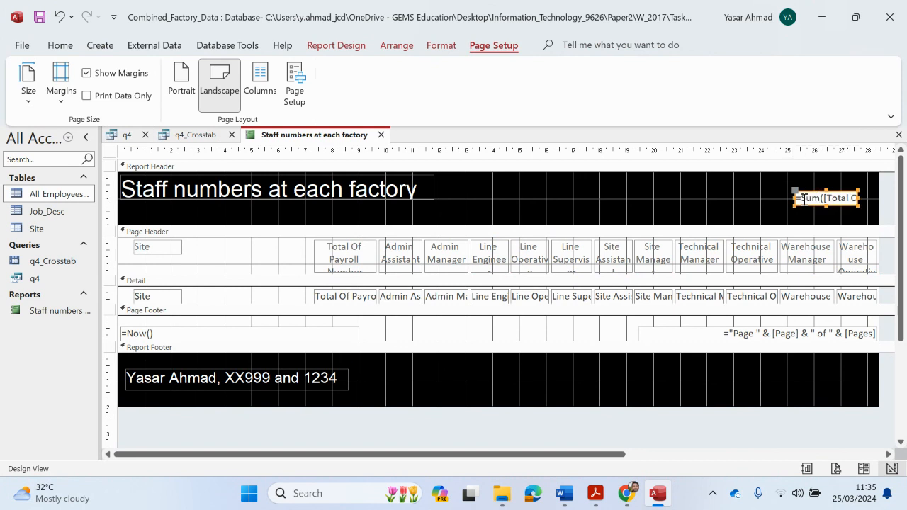
# Cut the Total Of Payroll Number heading and values from the report, then return to Layout View
pyautogui.click(354, 261)
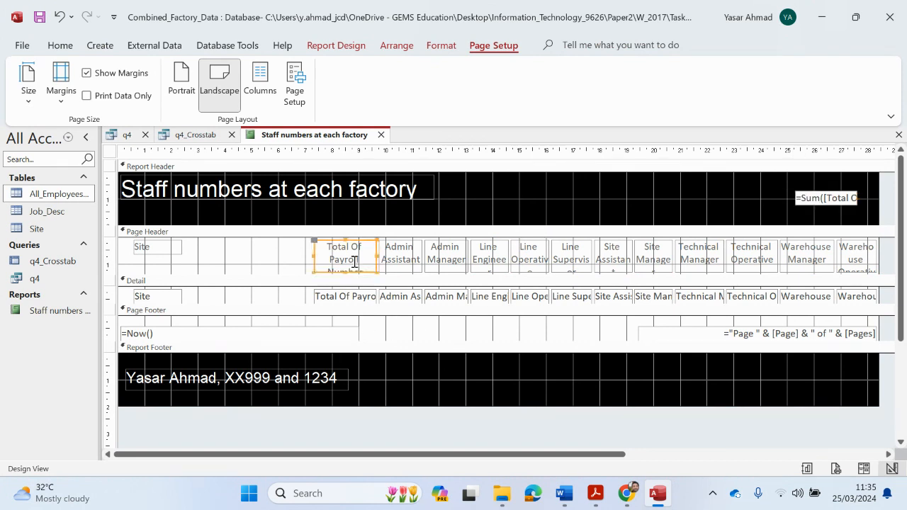
pyautogui.keyDown('shift'); pyautogui.click(342, 295); pyautogui.keyUp('shift')
pyautogui.rightClick(344, 293)
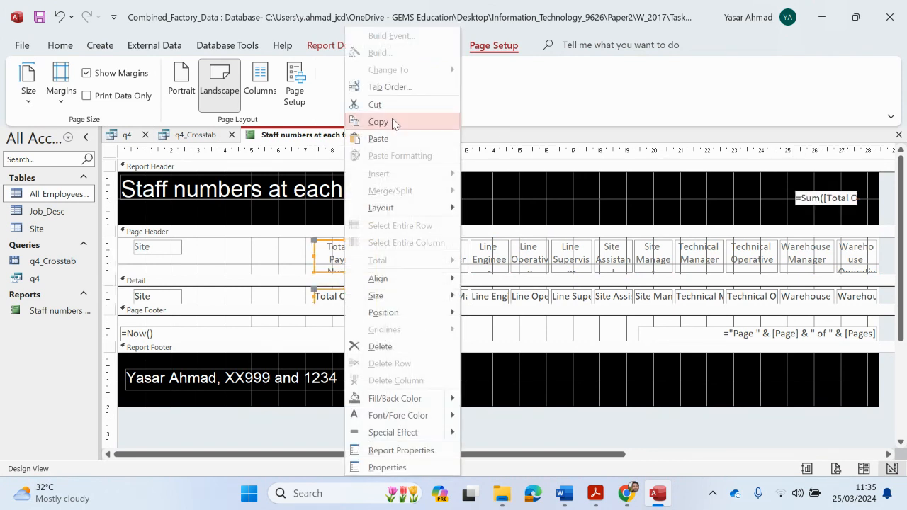
pyautogui.click(394, 106)
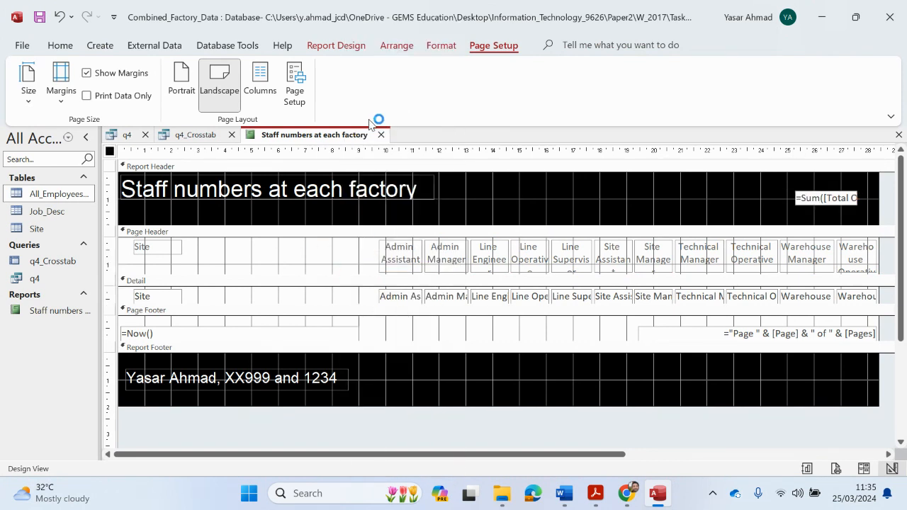
pyautogui.click(65, 52)
pyautogui.click(28, 96)
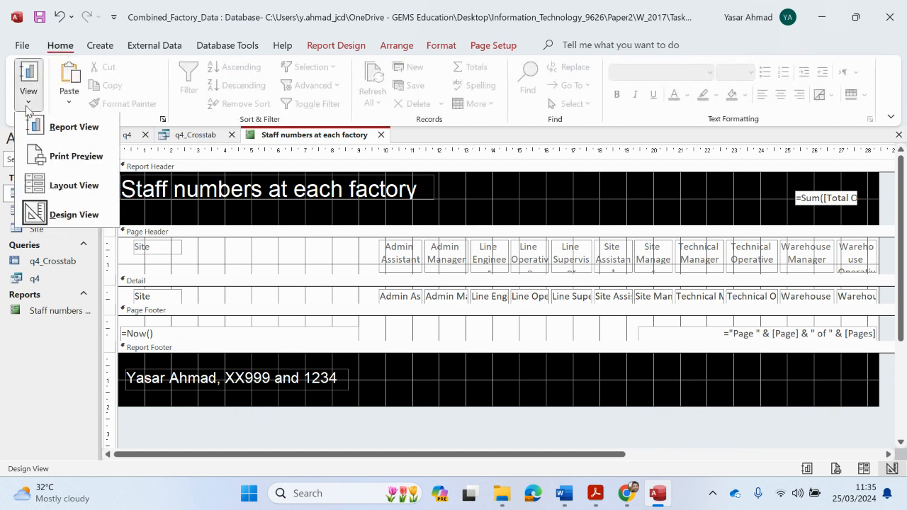
pyautogui.click(74, 186)
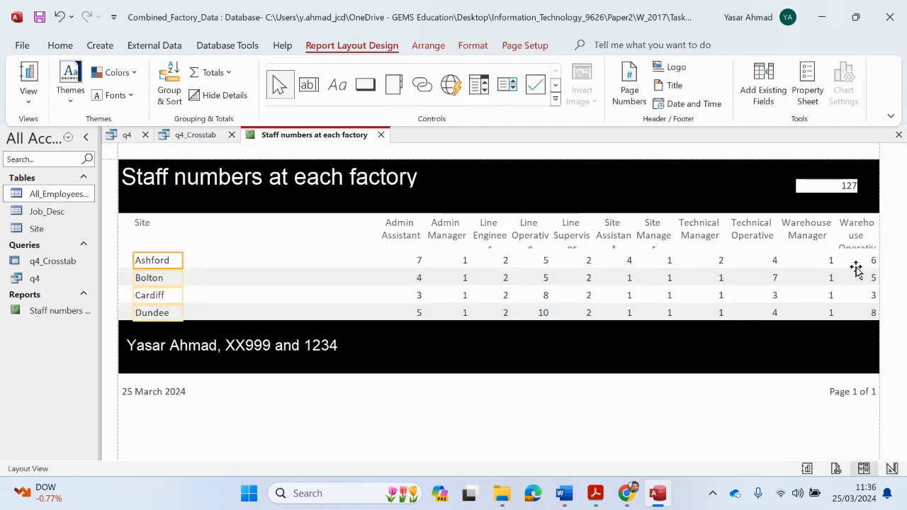
pyautogui.moveTo(594, 493)
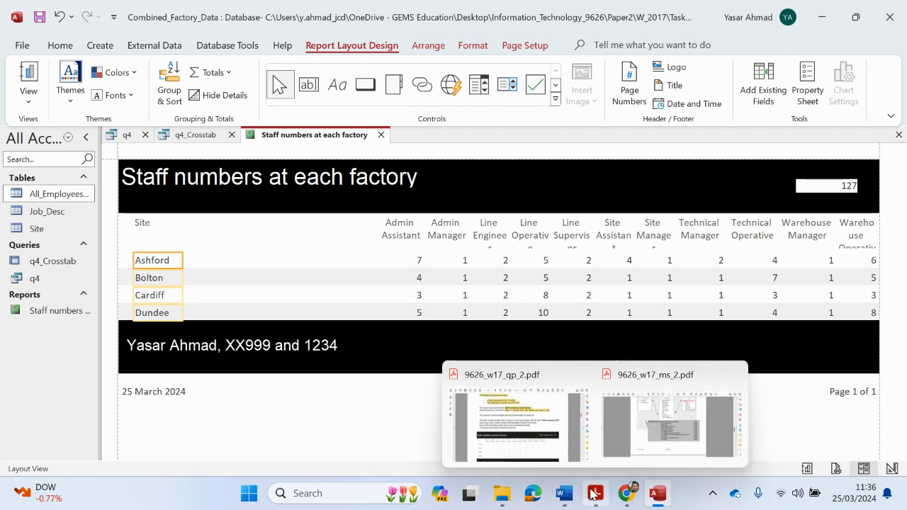
pyautogui.click(551, 459)
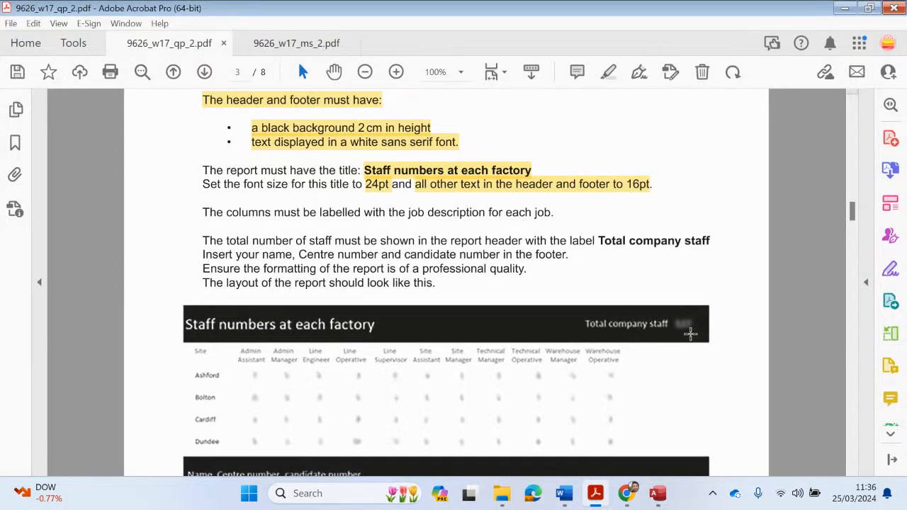
pyautogui.click(844, 8)
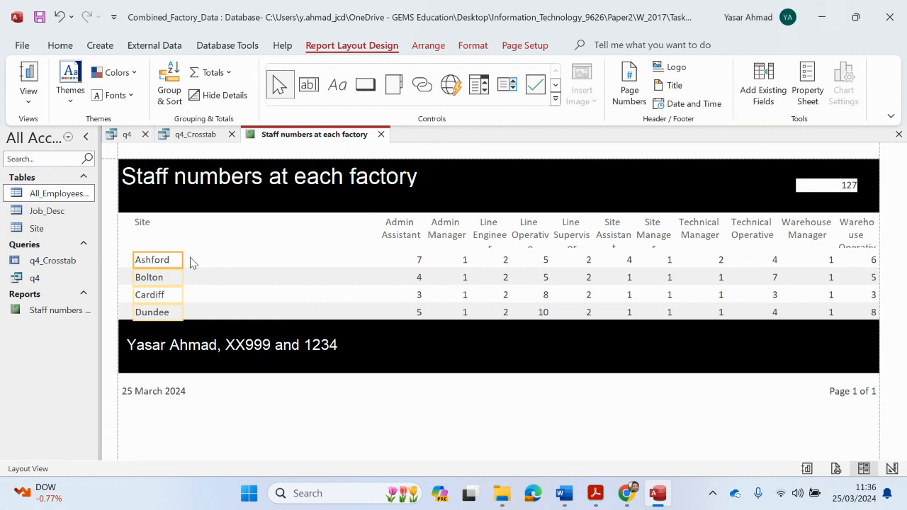
pyautogui.click(255, 242)
pyautogui.click(393, 227)
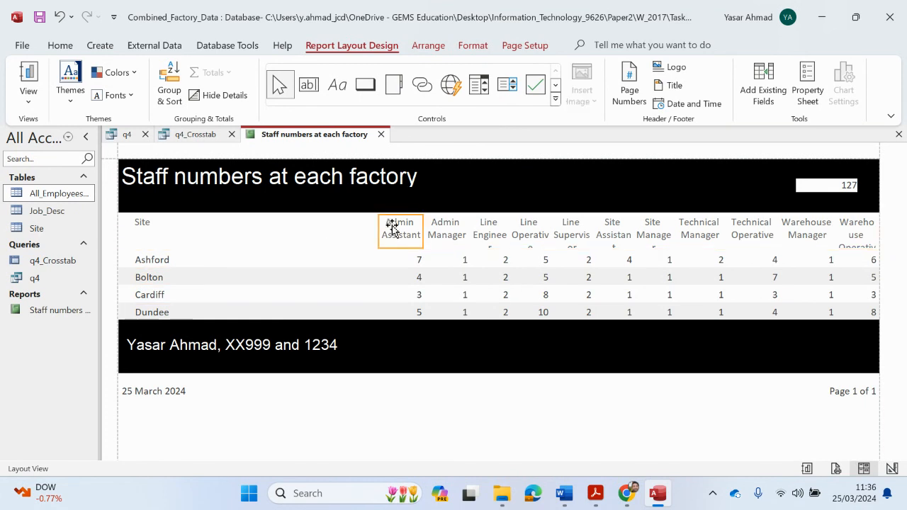
pyautogui.click(147, 239)
# Move the Admin Assistant and Admin Manager columns next to the Site column
pyautogui.click(149, 261)
pyautogui.click(225, 279)
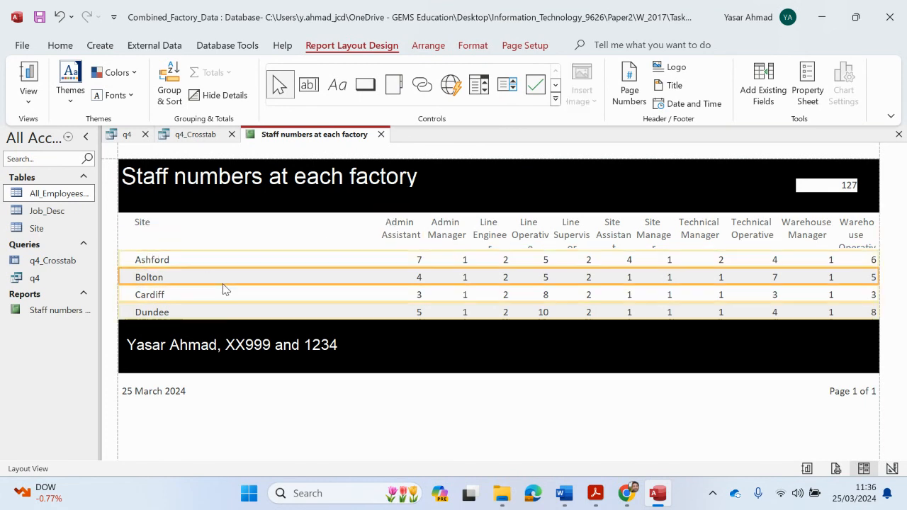
pyautogui.click(393, 234)
pyautogui.keyDown('shift'); pyautogui.click(415, 259); pyautogui.keyUp('shift')
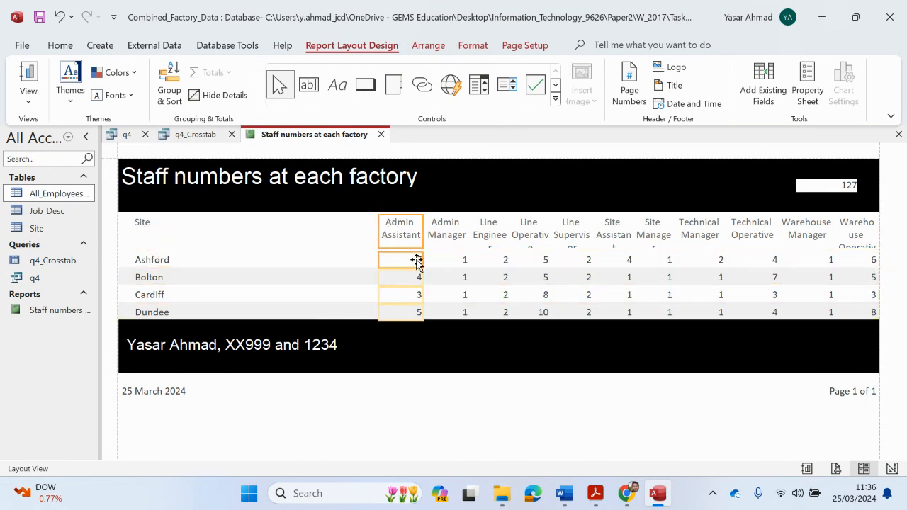
pyautogui.keyDown('shift'); pyautogui.click(440, 237); pyautogui.keyUp('shift')
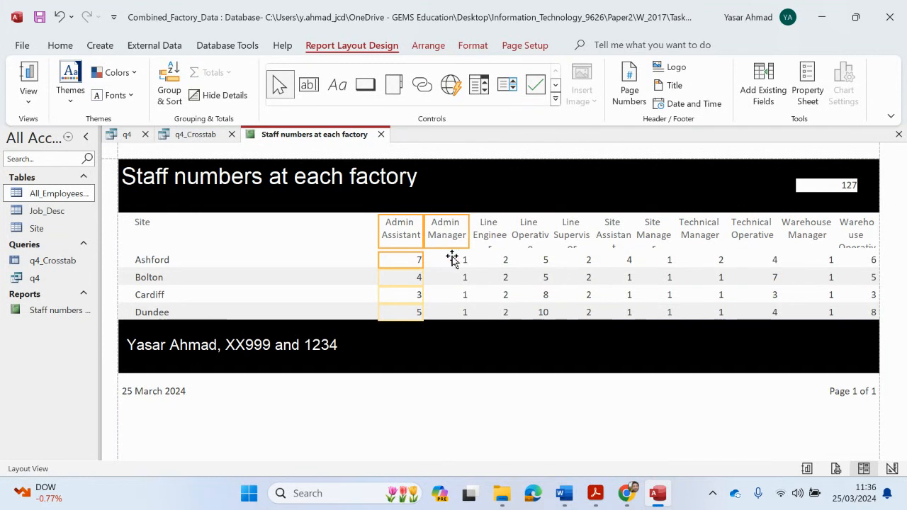
pyautogui.keyDown('shift'); pyautogui.click(452, 259); pyautogui.keyUp('shift')
pyautogui.moveTo(401, 243); pyautogui.dragTo(406, 247)
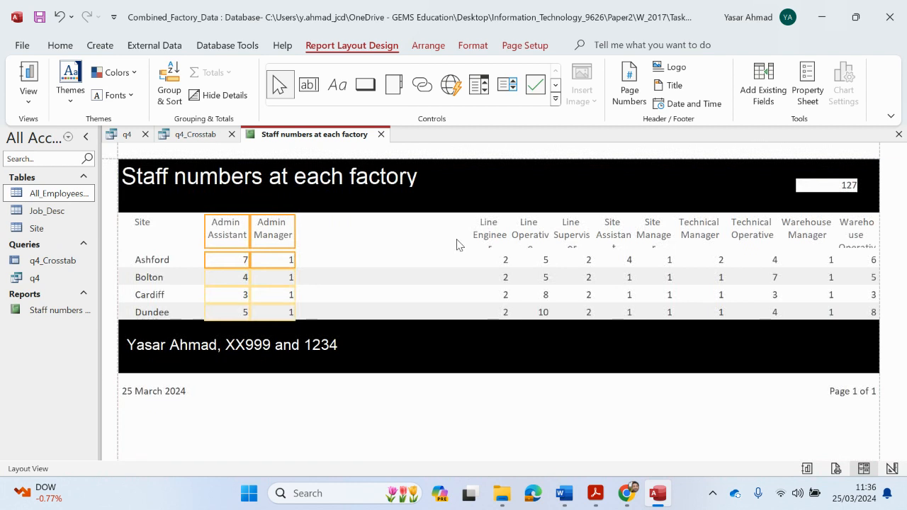
# Widen the Line Engineer column slightly and nudge it beside Admin Manager
pyautogui.click(481, 232)
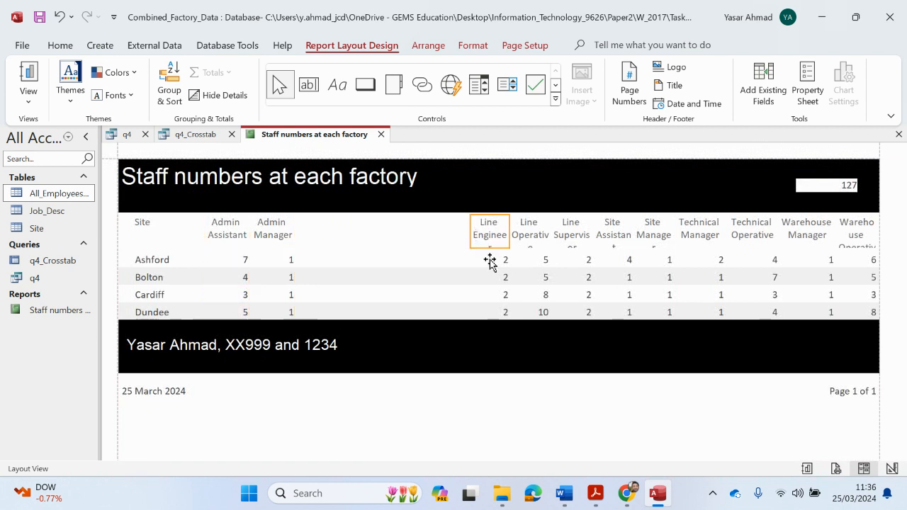
pyautogui.keyDown('shift'); pyautogui.click(489, 262); pyautogui.keyUp('shift')
pyautogui.moveTo(471, 234); pyautogui.dragTo(464, 236)
pyautogui.press('Left')
pyautogui.press('Left')
pyautogui.press('Left')
pyautogui.press('Left')
pyautogui.press('Left')
pyautogui.press('Left')
pyautogui.press('Left')
pyautogui.press('Left')
pyautogui.press('Left')
pyautogui.press('Left')
pyautogui.press('Left')
pyautogui.press('Left')
pyautogui.press('Left')
pyautogui.press('Left')
pyautogui.press('Left')
pyautogui.press('Left')
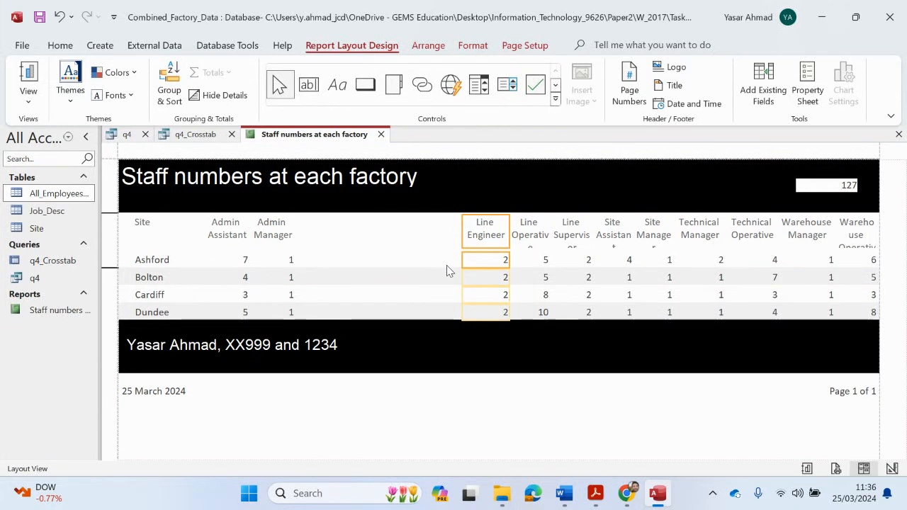
pyautogui.press('Left')
pyautogui.press('Left')
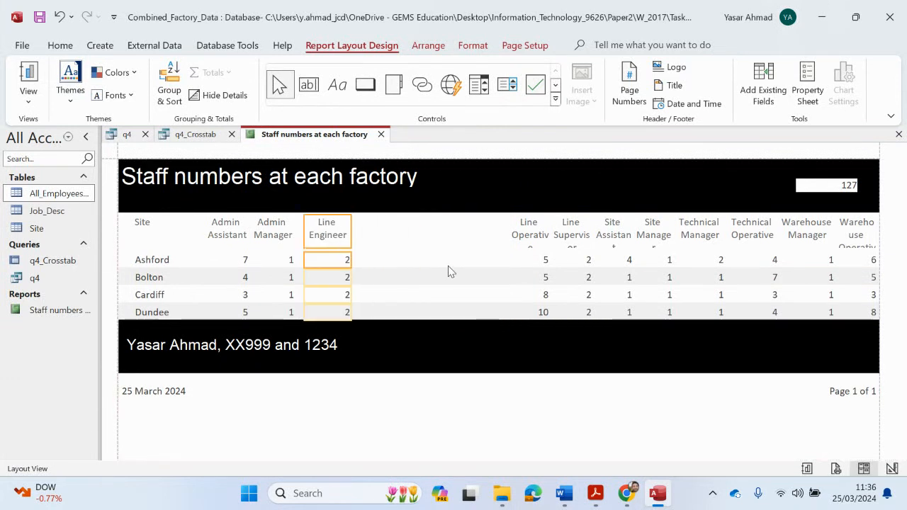
# Widen the Line Operative column so its heading fits and nudge it toward Line Engineer
pyautogui.click(531, 237)
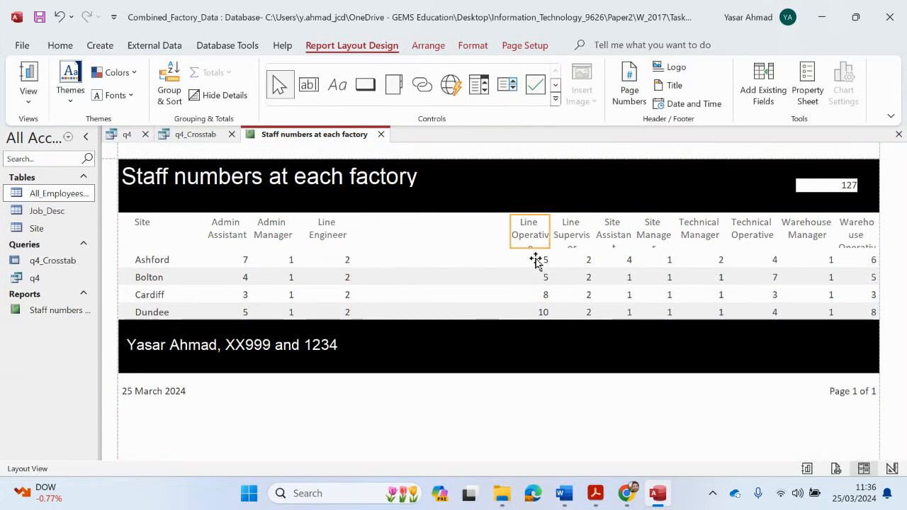
pyautogui.keyDown('shift'); pyautogui.click(535, 261); pyautogui.keyUp('shift')
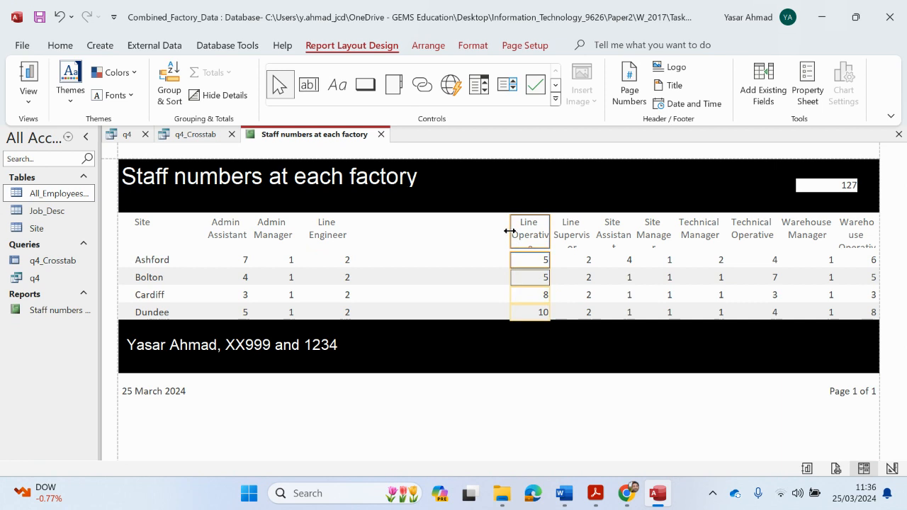
pyautogui.moveTo(509, 232); pyautogui.dragTo(506, 232)
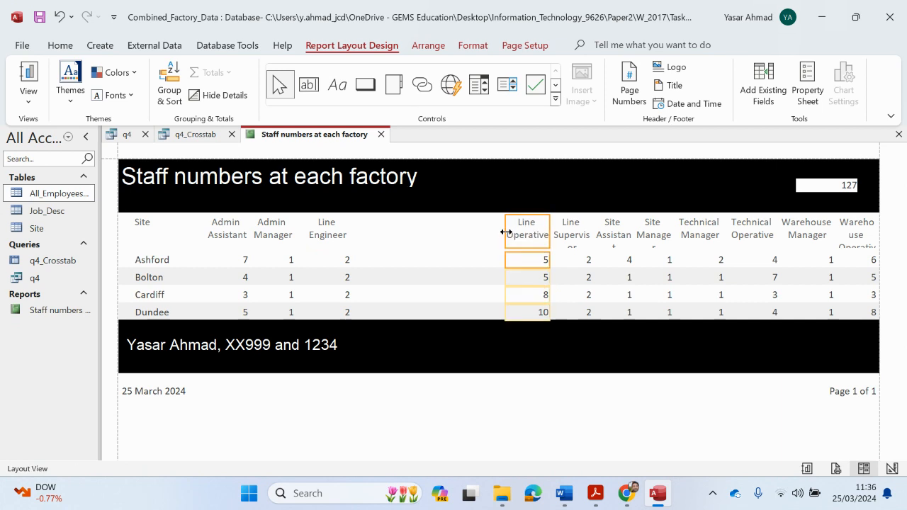
pyautogui.press('Left')
pyautogui.press('Left')
pyautogui.press('Left')
pyautogui.press('Left')
pyautogui.press('Left')
pyautogui.press('Left')
pyautogui.press('Left')
pyautogui.press('Left')
pyautogui.press('Left')
pyautogui.press('Left')
pyautogui.press('Left')
pyautogui.press('Left')
pyautogui.press('Left')
pyautogui.press('Left')
pyautogui.press('Left')
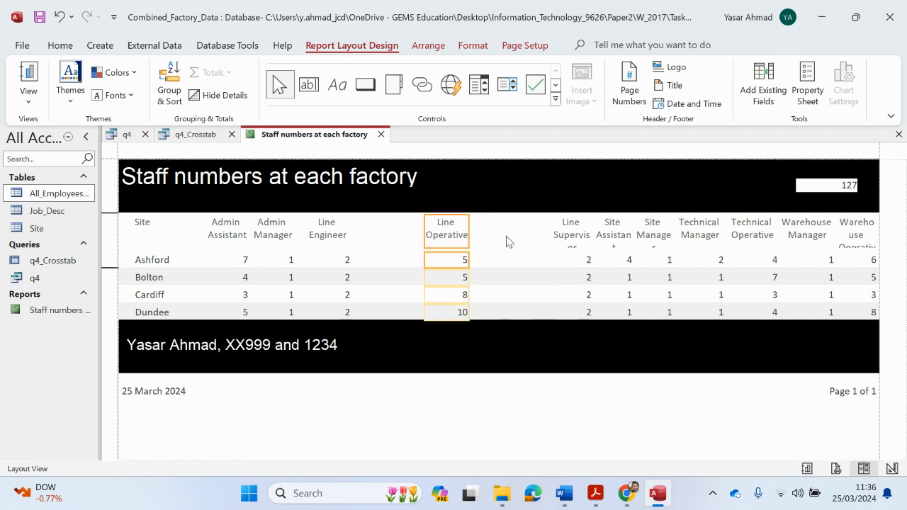
pyautogui.press('Left')
pyautogui.press('Left')
pyautogui.press('Left')
pyautogui.press('Left')
pyautogui.press('Left')
pyautogui.press('Left')
pyautogui.press('Left')
pyautogui.press('Left')
pyautogui.press('Left')
pyautogui.press('Left')
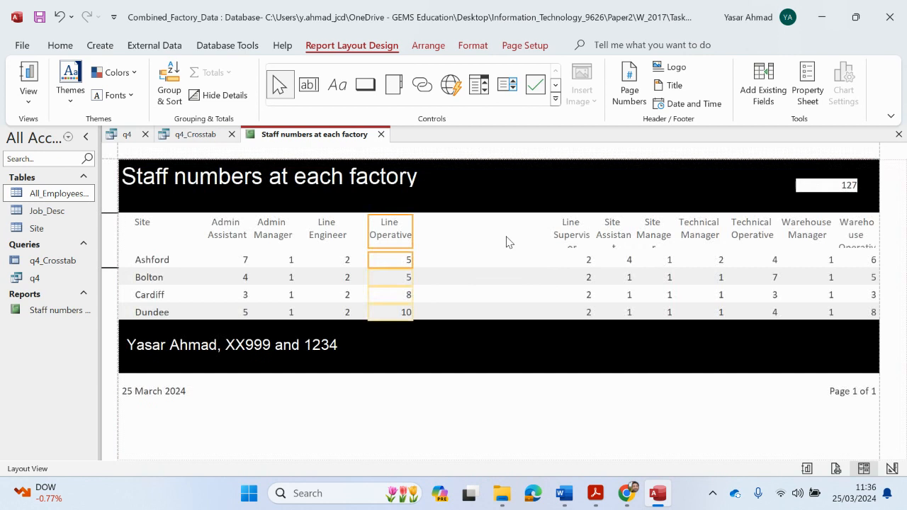
# Widen the Line Supervisor column so its heading shows in full
pyautogui.click(513, 242)
pyautogui.click(573, 238)
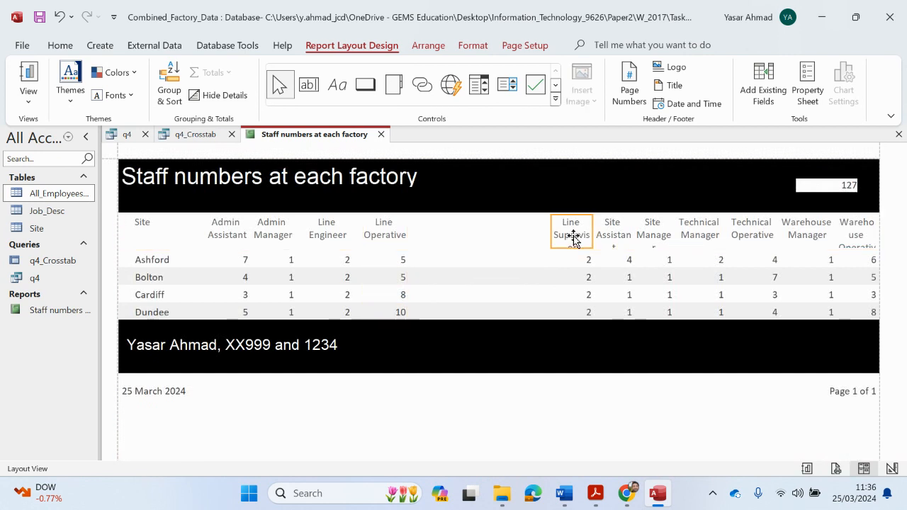
pyautogui.keyDown('shift'); pyautogui.click(574, 261); pyautogui.keyUp('shift')
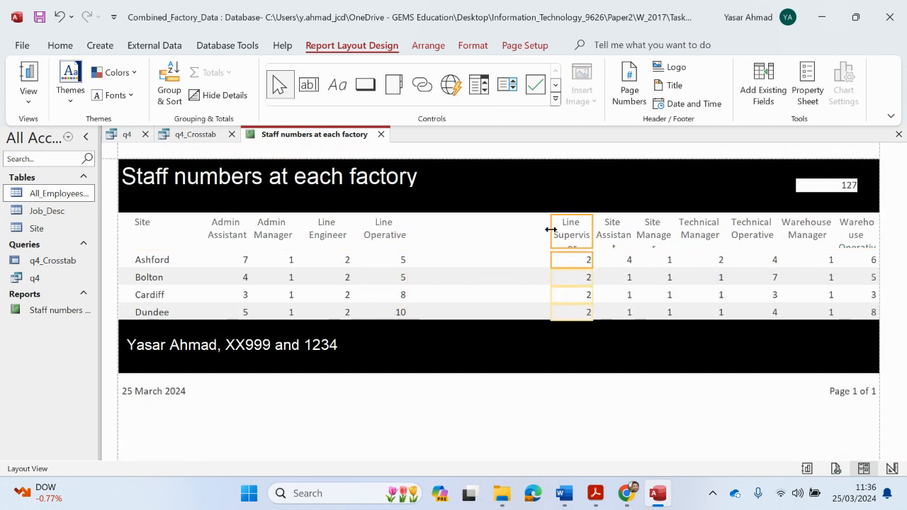
pyautogui.moveTo(551, 229); pyautogui.dragTo(444, 236)
# Widen Site Assistant and Site Manager to fit their headings, placing Site Manager beside Site Assistant
pyautogui.click(610, 231)
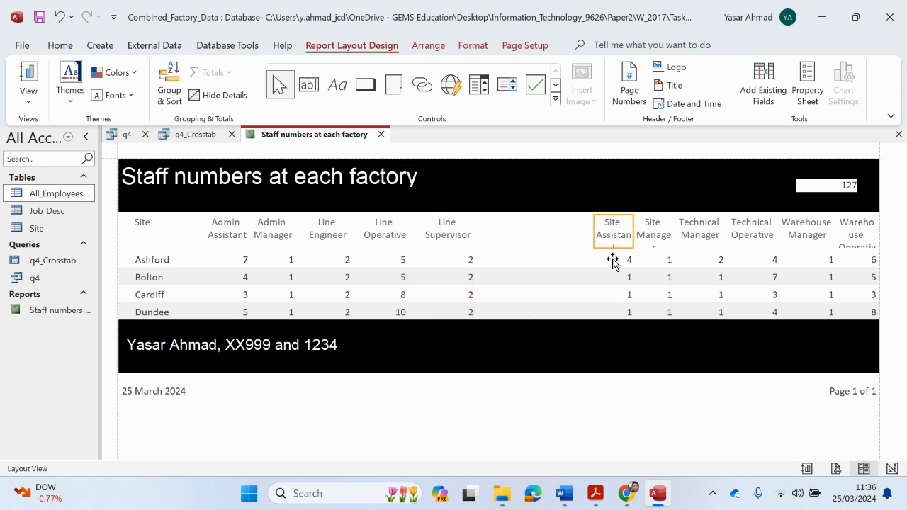
pyautogui.keyDown('ctrl'); pyautogui.click(612, 260); pyautogui.keyUp('ctrl')
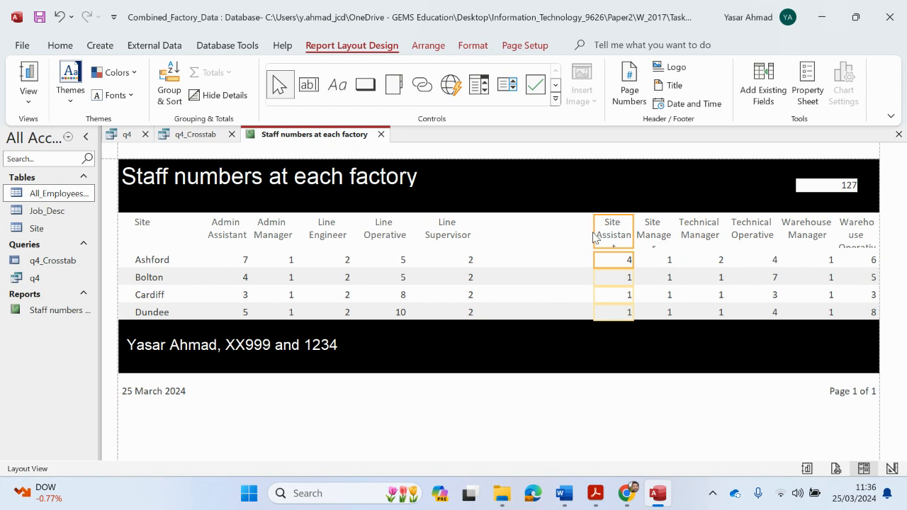
pyautogui.moveTo(593, 236); pyautogui.dragTo(503, 234)
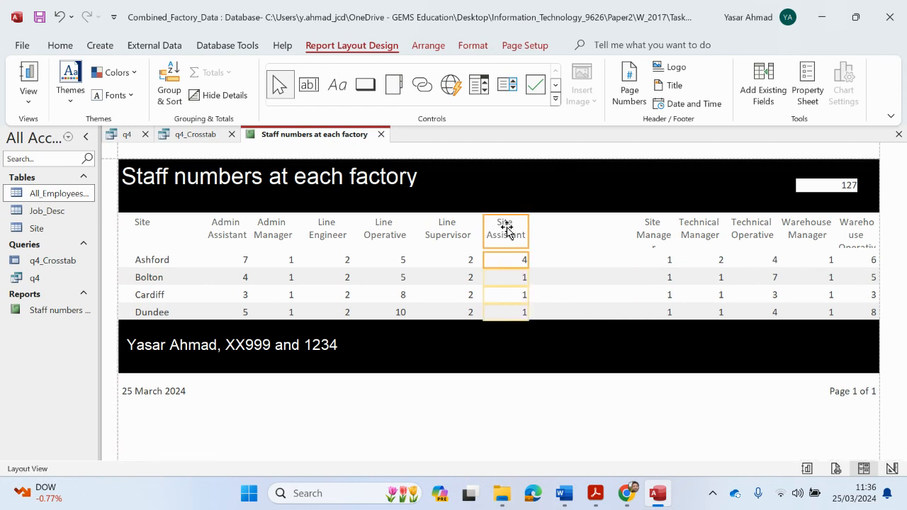
pyautogui.click(645, 234)
pyautogui.keyDown('ctrl'); pyautogui.click(652, 258); pyautogui.keyUp('ctrl')
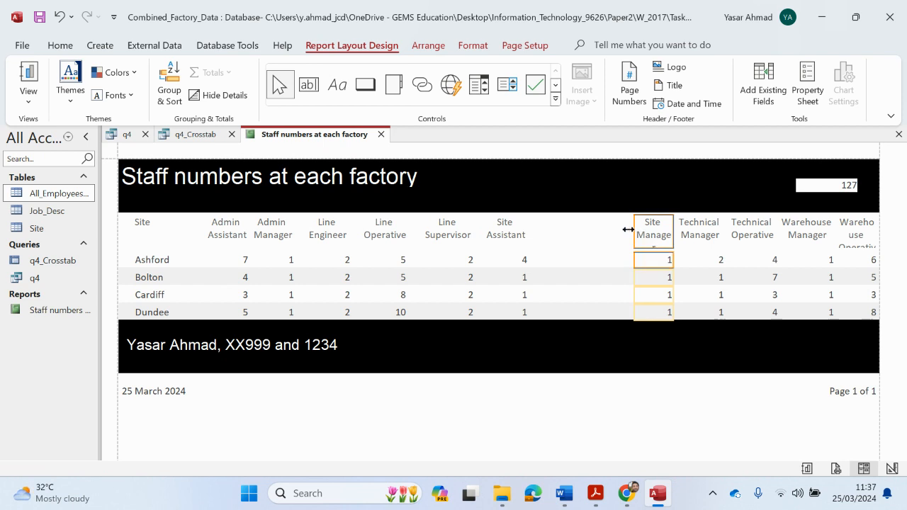
pyautogui.moveTo(627, 228); pyautogui.dragTo(623, 229)
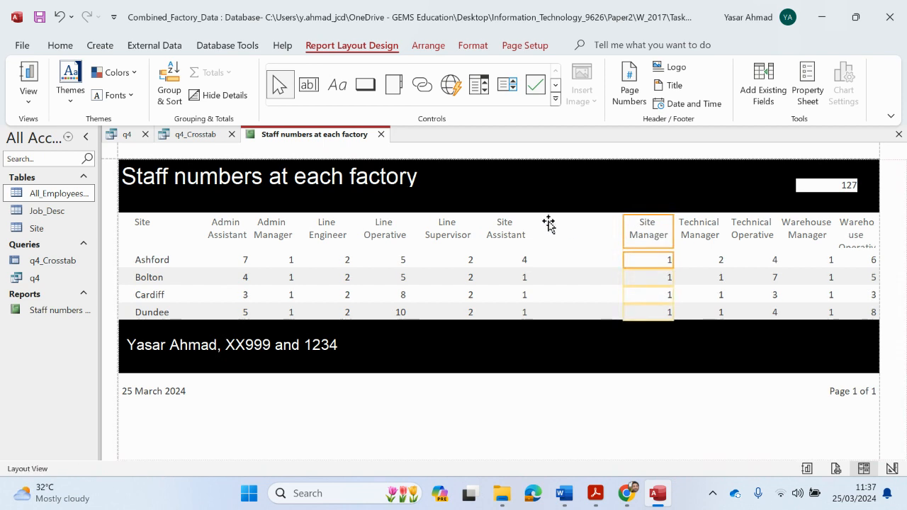
pyautogui.moveTo(548, 223); pyautogui.dragTo(572, 243)
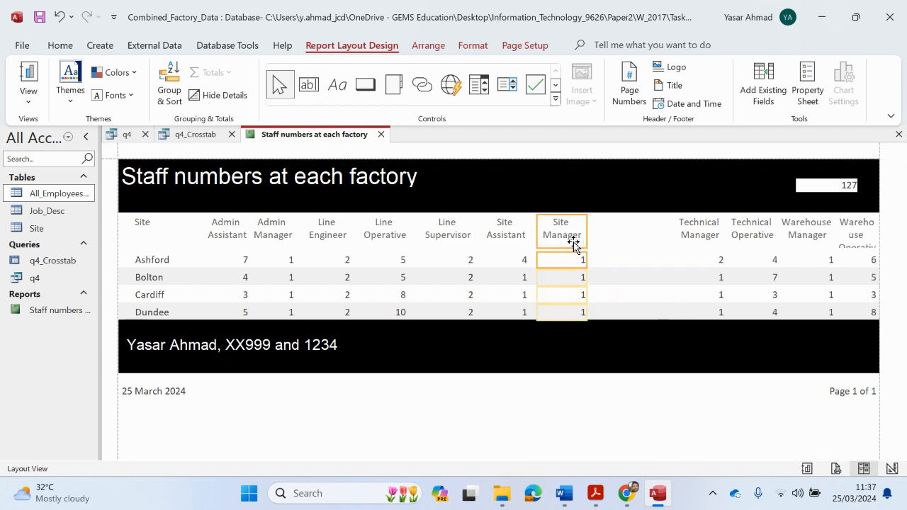
# Move the Technical Manager and Technical Operative columns left beside Site Manager
pyautogui.click(694, 238)
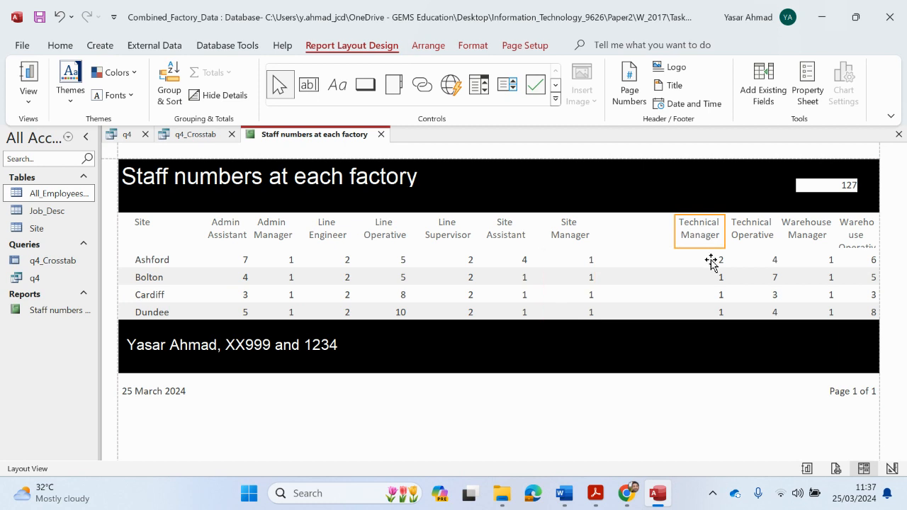
pyautogui.keyDown('shift'); pyautogui.click(712, 261); pyautogui.keyUp('shift')
pyautogui.keyDown('shift'); pyautogui.click(732, 234); pyautogui.keyUp('shift')
pyautogui.keyDown('shift'); pyautogui.click(743, 260); pyautogui.keyUp('shift')
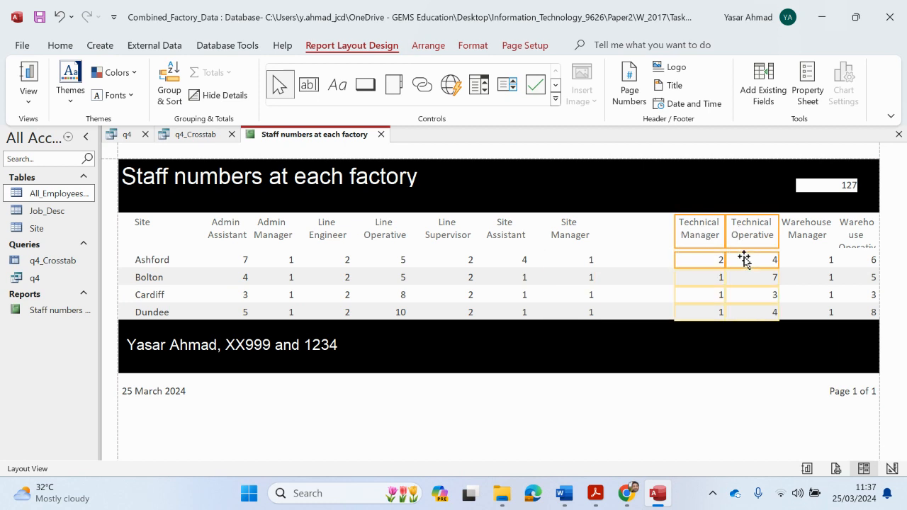
pyautogui.moveTo(726, 263); pyautogui.dragTo(637, 276)
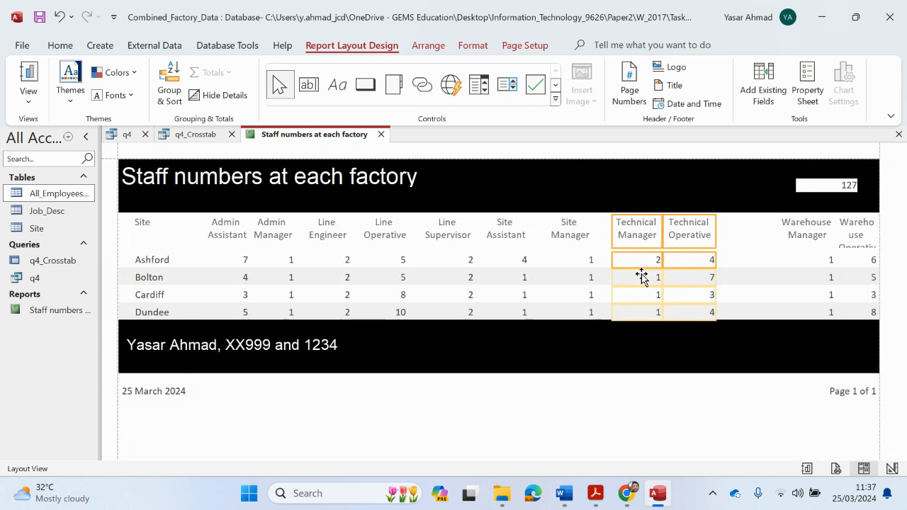
# Nudge Warehouse Manager left and resize Warehouse Operative to fit its heading, checking against the question paper
pyautogui.click(802, 234)
pyautogui.keyDown('shift'); pyautogui.click(804, 259); pyautogui.keyUp('shift')
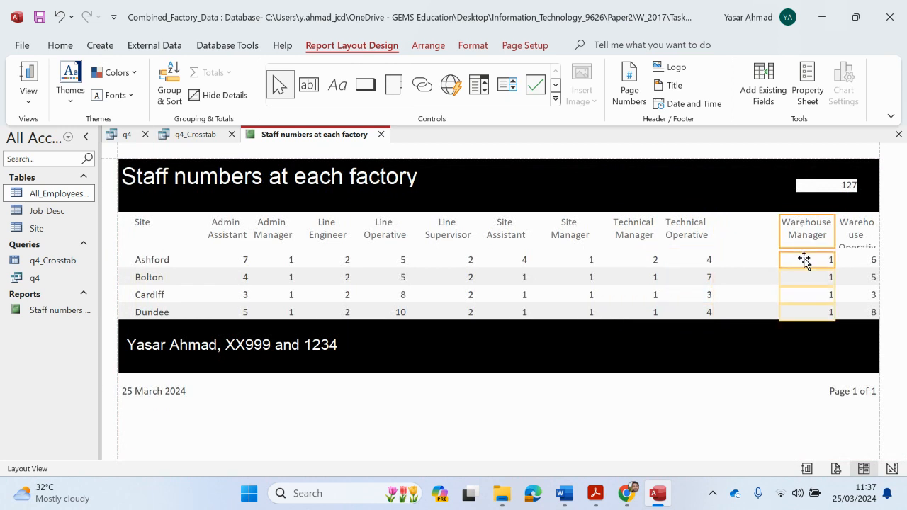
pyautogui.press('Left')
pyautogui.press('Left')
pyautogui.press('Left')
pyautogui.press('Left')
pyautogui.press('Left')
pyautogui.press('Left')
pyautogui.press('Left')
pyautogui.press('Left')
pyautogui.press('Left')
pyautogui.press('Left')
pyautogui.press('Left')
pyautogui.press('Left')
pyautogui.press('Left')
pyautogui.press('Left')
pyautogui.press('Left')
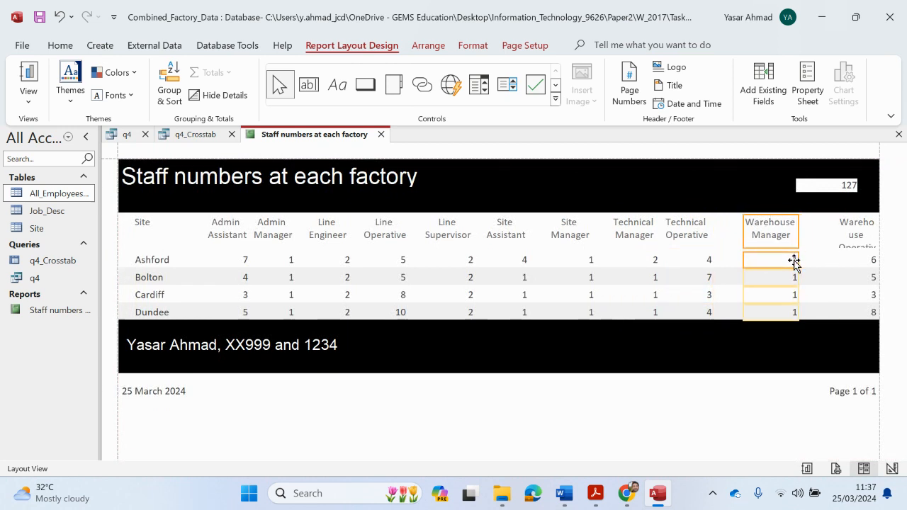
pyautogui.click(857, 228)
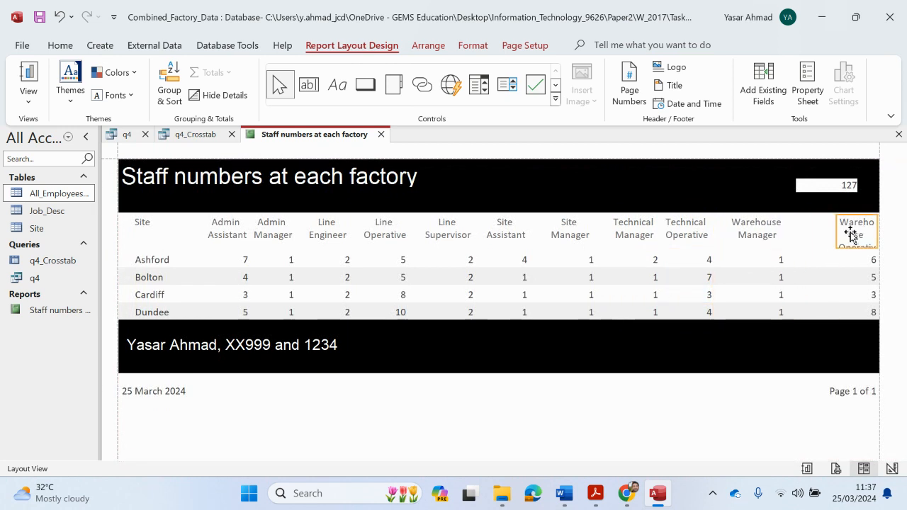
pyautogui.moveTo(837, 228); pyautogui.dragTo(795, 231)
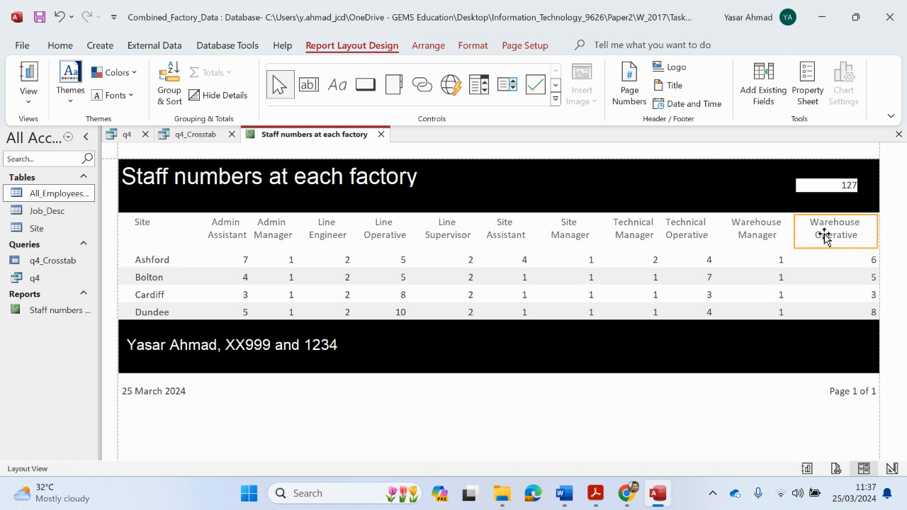
pyautogui.hotkey('ctrl', 'z')
pyautogui.keyDown('shift'); pyautogui.click(866, 263); pyautogui.keyUp('shift')
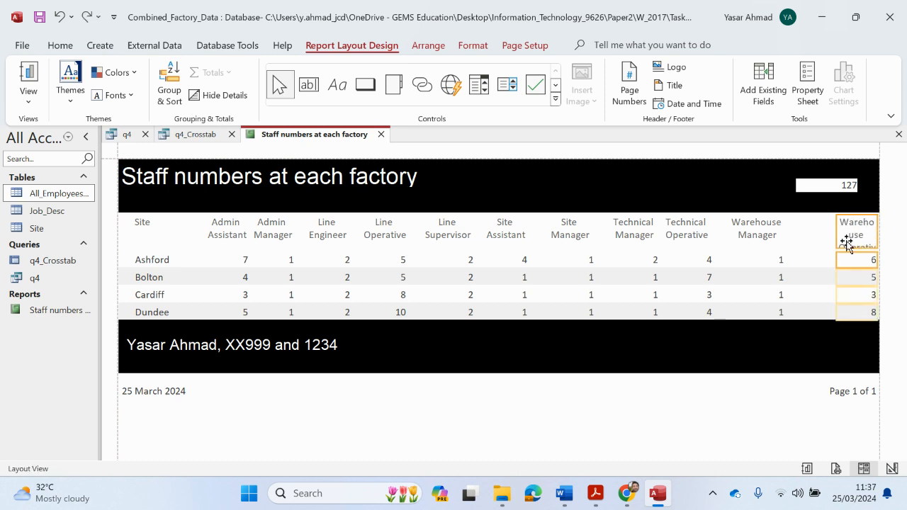
pyautogui.moveTo(840, 236); pyautogui.dragTo(805, 234)
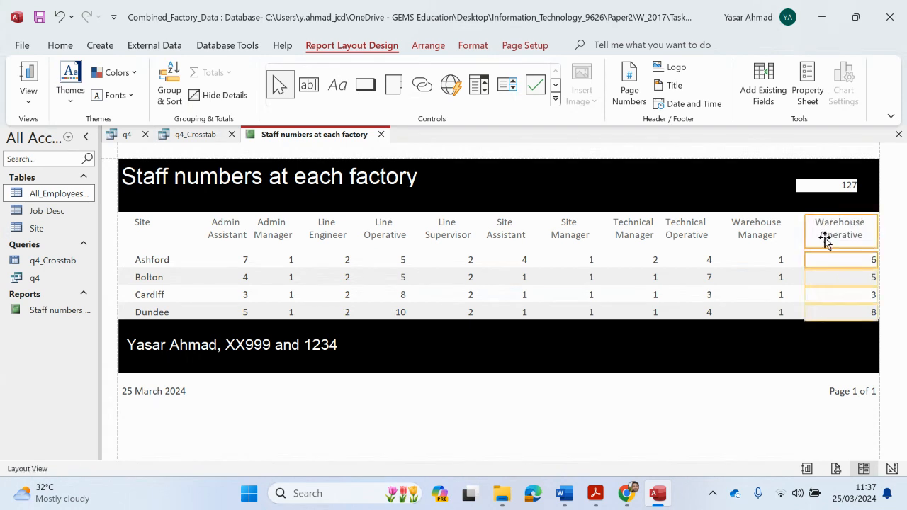
pyautogui.moveTo(876, 235); pyautogui.dragTo(862, 236)
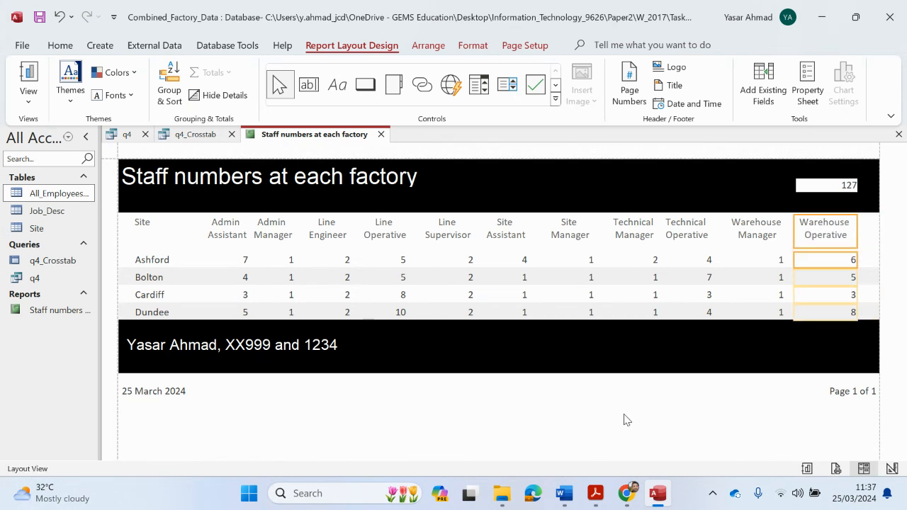
pyautogui.click(595, 496)
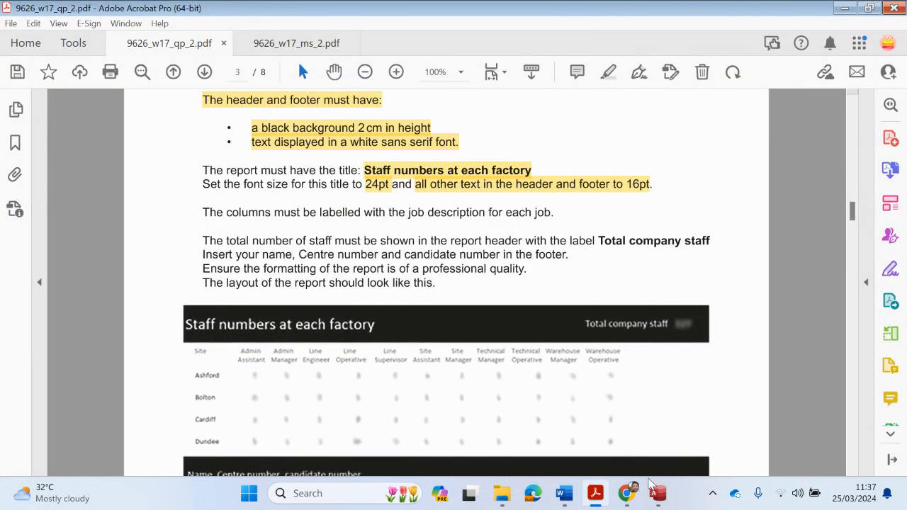
pyautogui.click(655, 493)
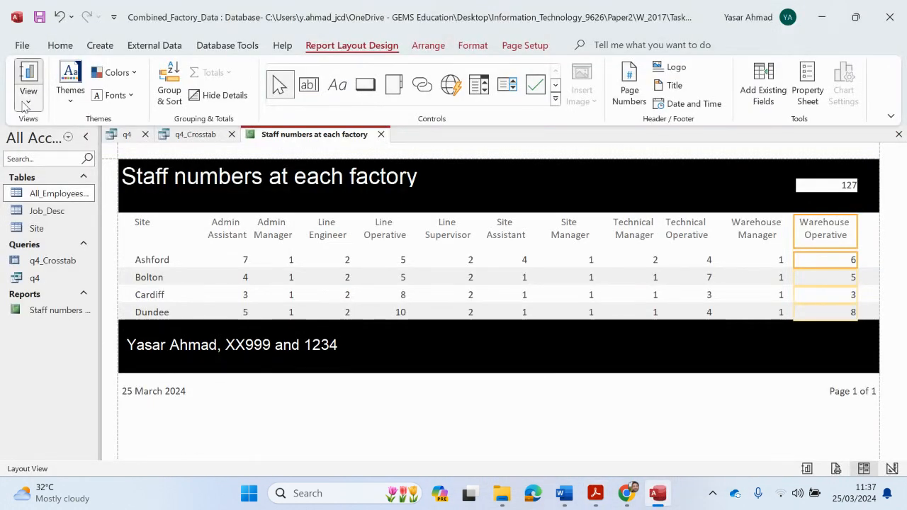
# Centre all the Detail row staff-count boxes in Design View, then return to Layout View
pyautogui.click(27, 103)
pyautogui.click(57, 213)
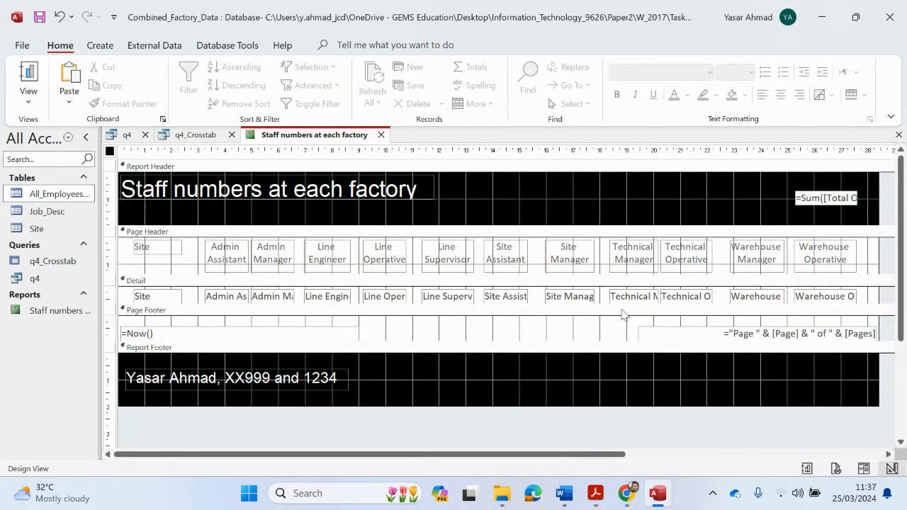
pyautogui.moveTo(890, 289); pyautogui.dragTo(199, 306)
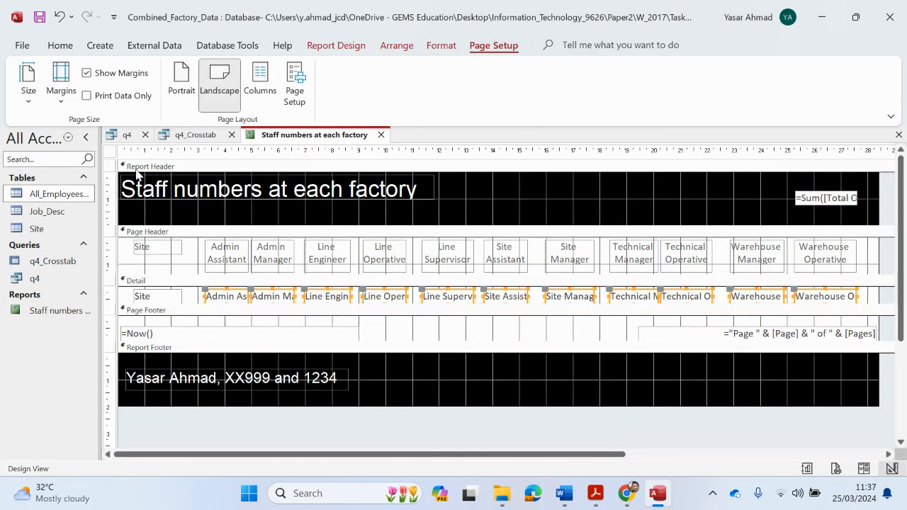
pyautogui.click(60, 46)
pyautogui.click(779, 95)
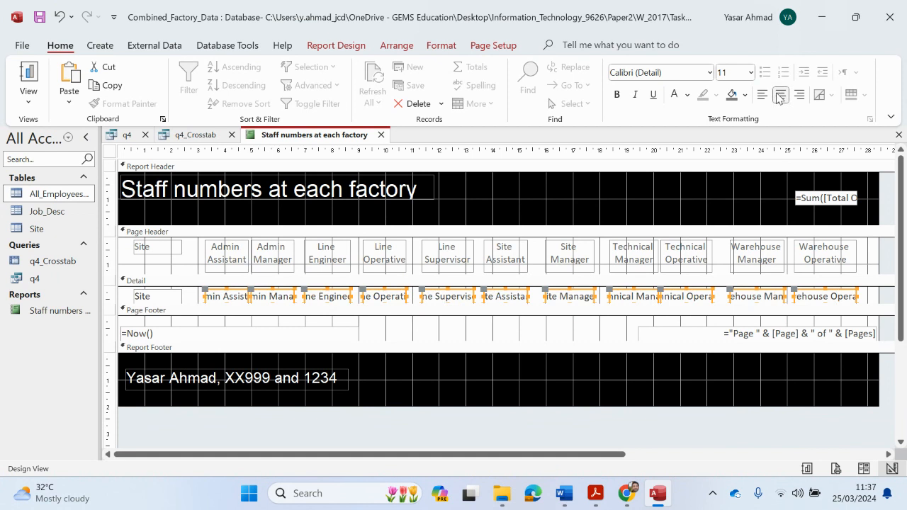
pyautogui.click(28, 99)
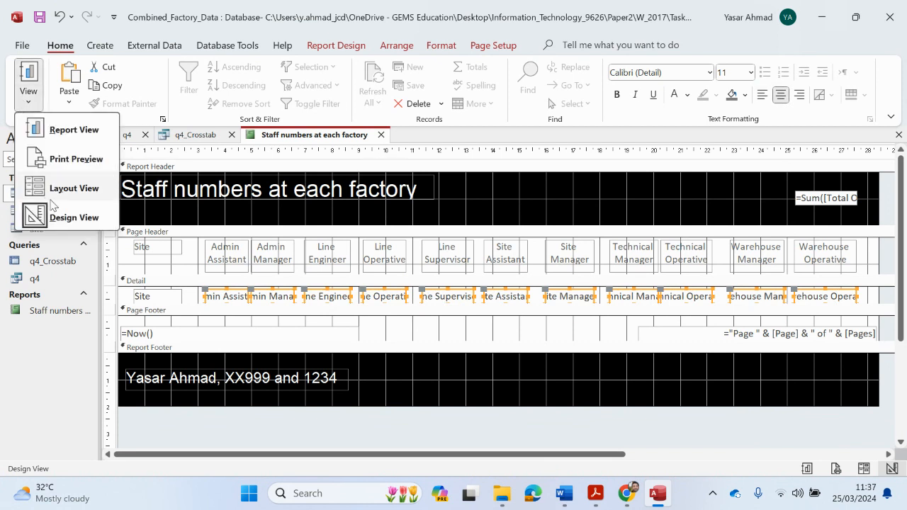
pyautogui.click(75, 187)
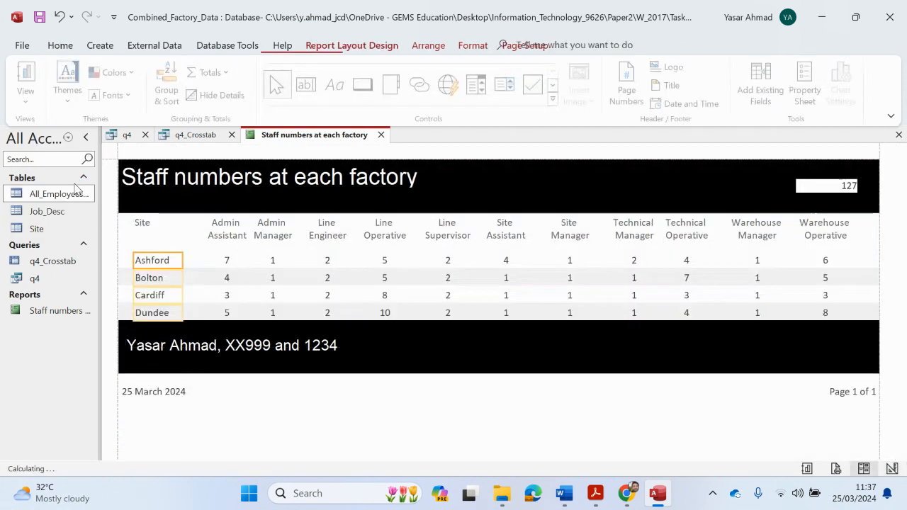
pyautogui.click(445, 436)
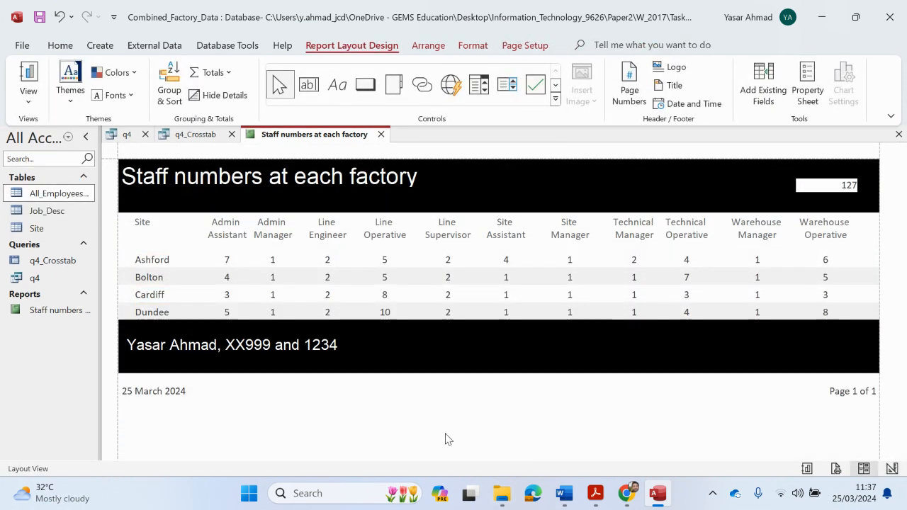
# Bring the question paper back up in Acrobat, scrolled to question 4's requirements
pyautogui.moveTo(595, 493)
pyautogui.click(489, 418)
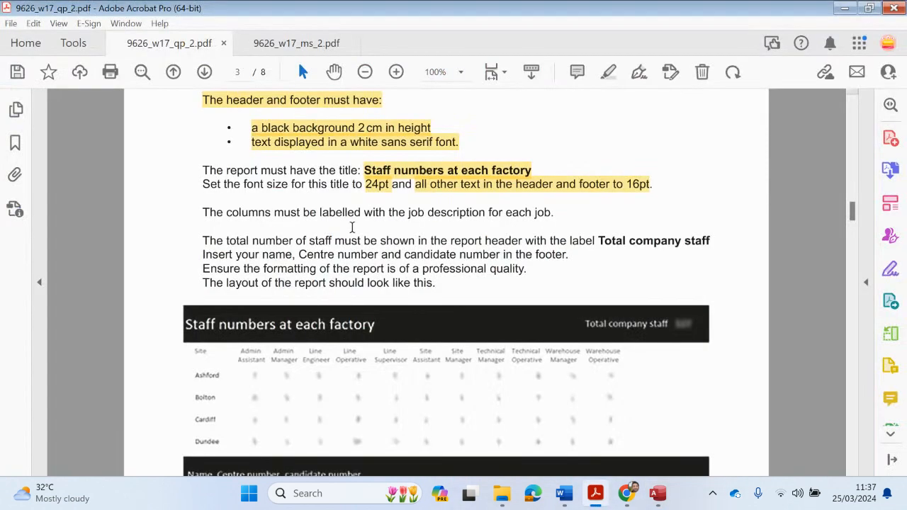
pyautogui.scroll(1, 366, 213)
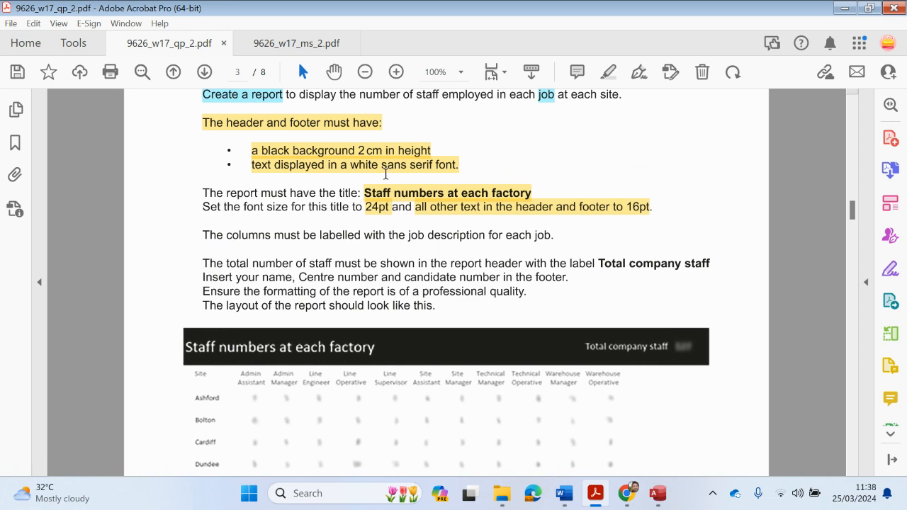
# After checking the existing title, 24pt and 16pt highlights, highlight the 'columns must be labelled' requirement
pyautogui.click(437, 200)
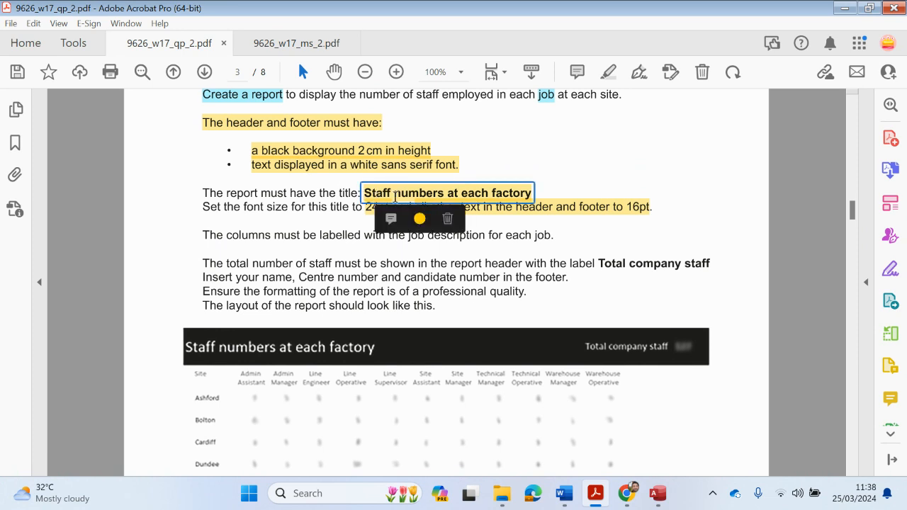
pyautogui.click(537, 211)
pyautogui.click(394, 214)
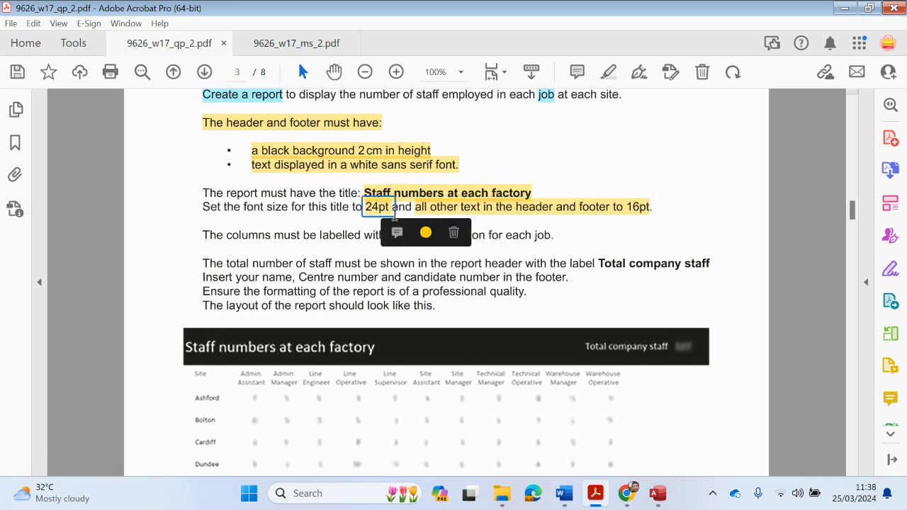
pyautogui.click(637, 213)
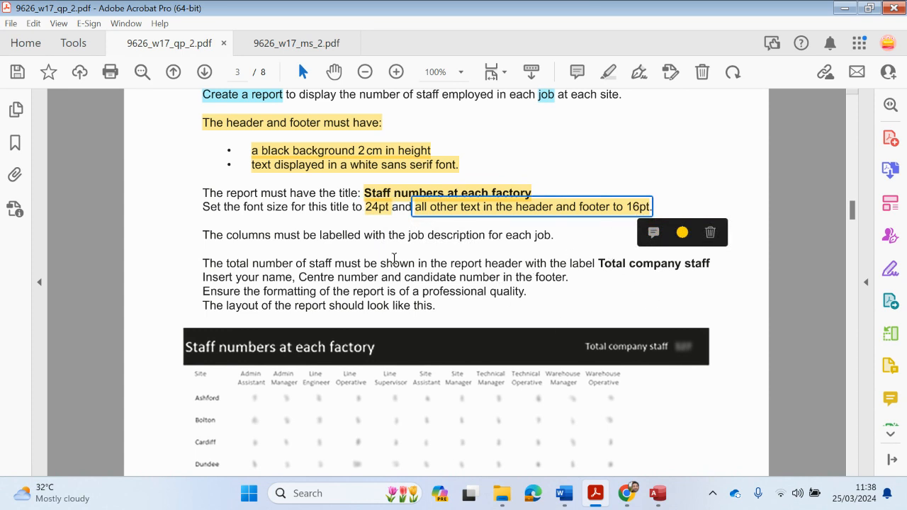
pyautogui.moveTo(208, 236); pyautogui.dragTo(551, 240)
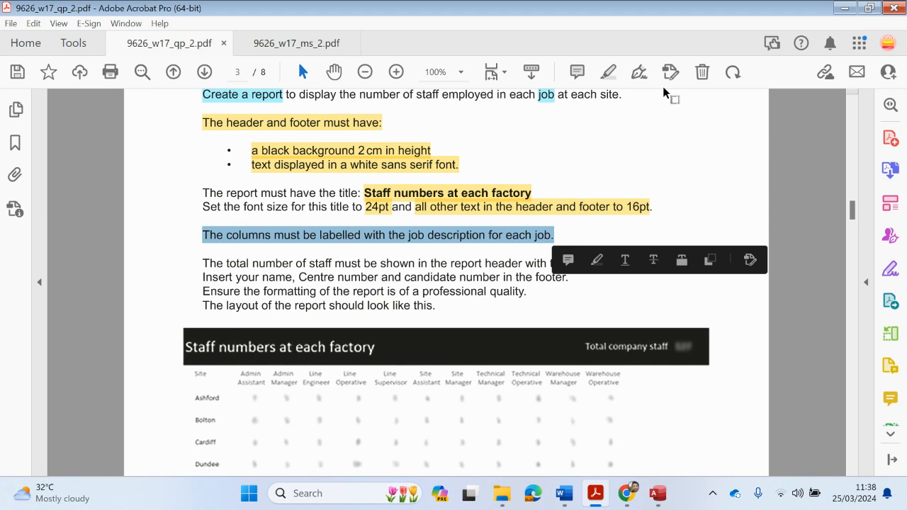
pyautogui.click(608, 71)
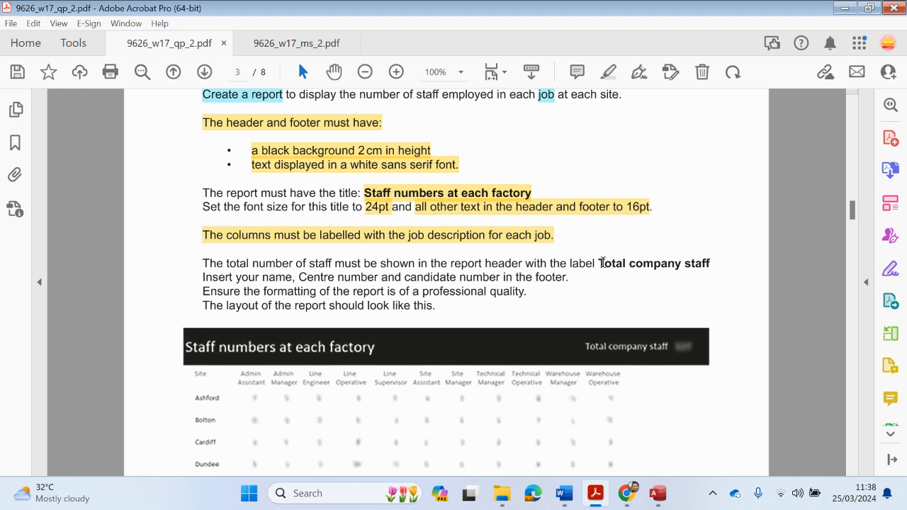
# Copy the label text 'Total company staff' and return to the Access report
pyautogui.moveTo(599, 263); pyautogui.dragTo(710, 264)
pyautogui.rightClick(698, 265)
pyautogui.click(726, 206)
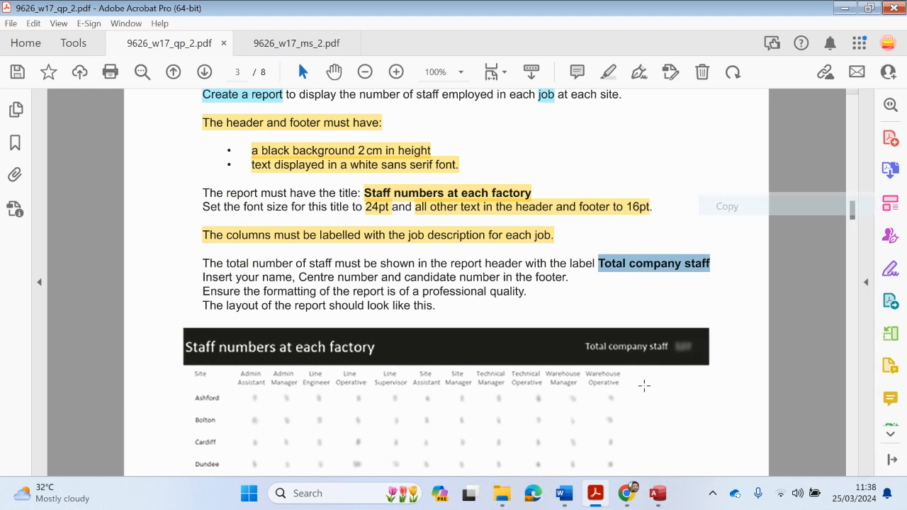
pyautogui.click(658, 493)
pyautogui.click(29, 99)
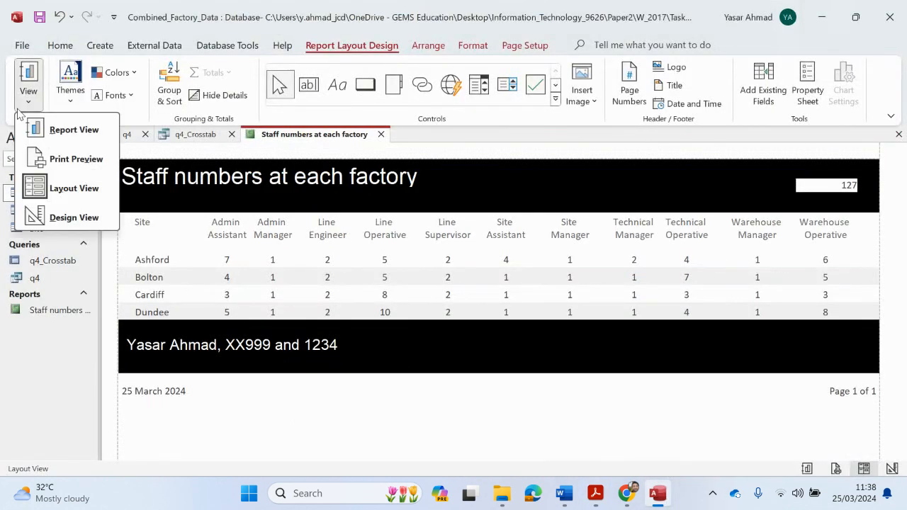
# Look over the ribbon tabs and switch the report between Layout and Design View, ending in Design View
pyautogui.click(65, 218)
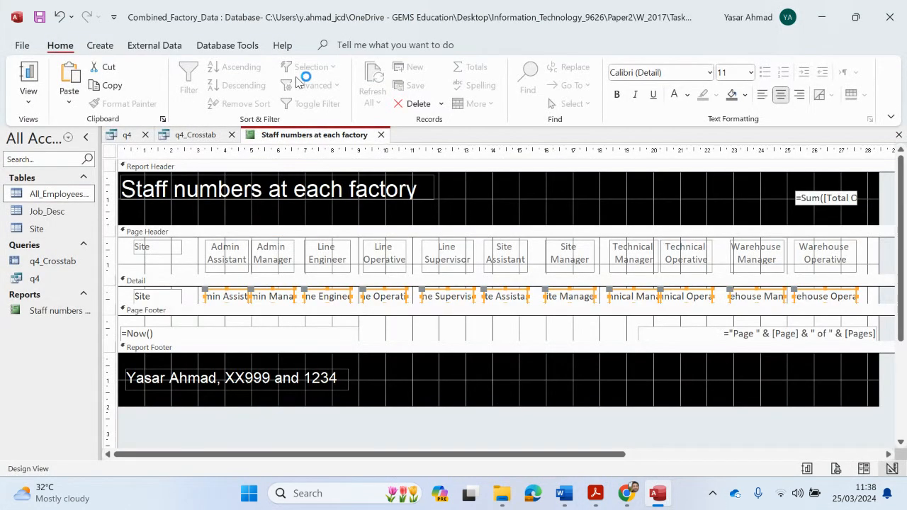
pyautogui.click(227, 45)
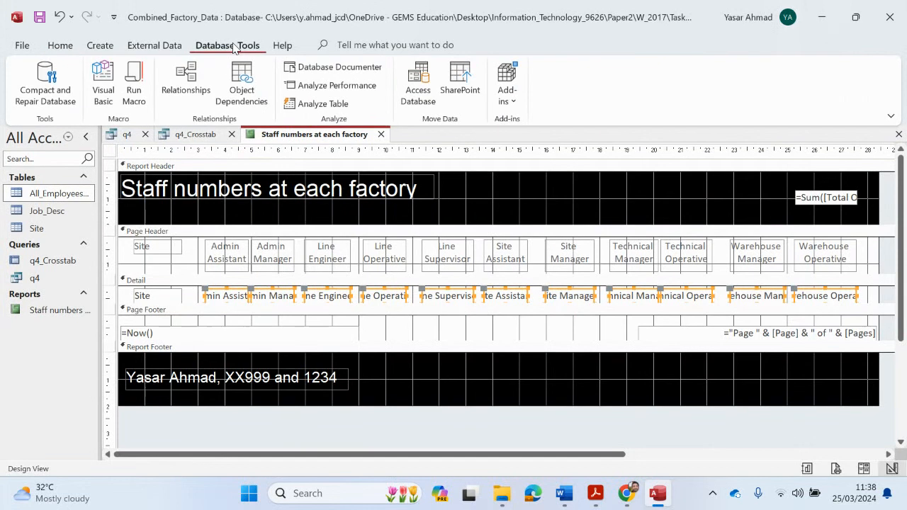
pyautogui.click(160, 47)
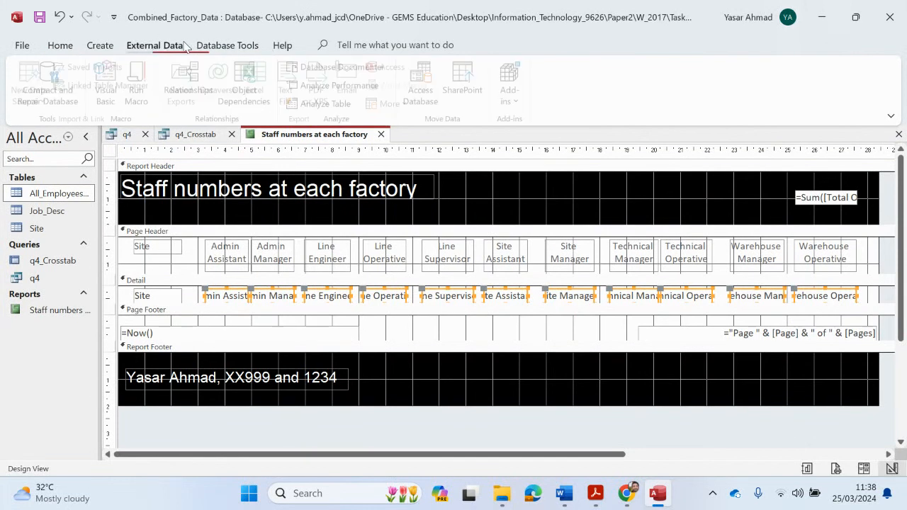
pyautogui.click(60, 46)
pyautogui.click(28, 99)
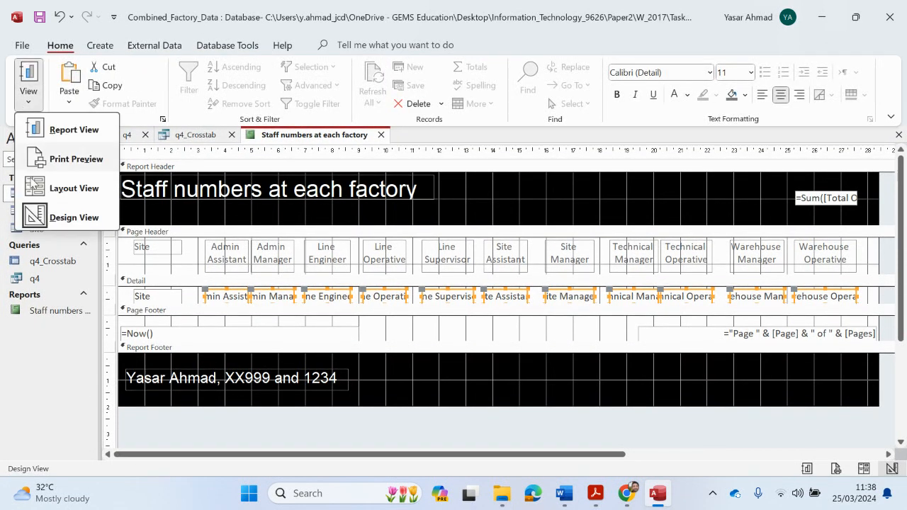
pyautogui.click(51, 189)
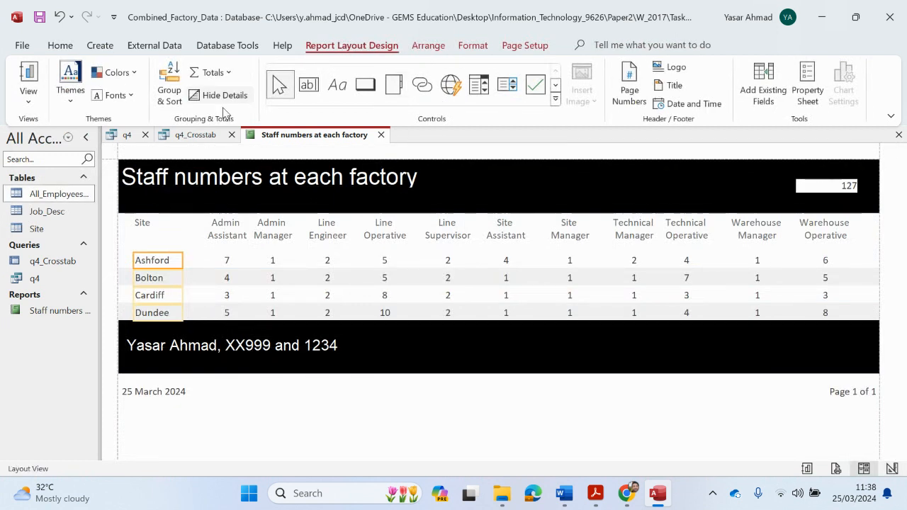
pyautogui.click(28, 99)
pyautogui.click(48, 212)
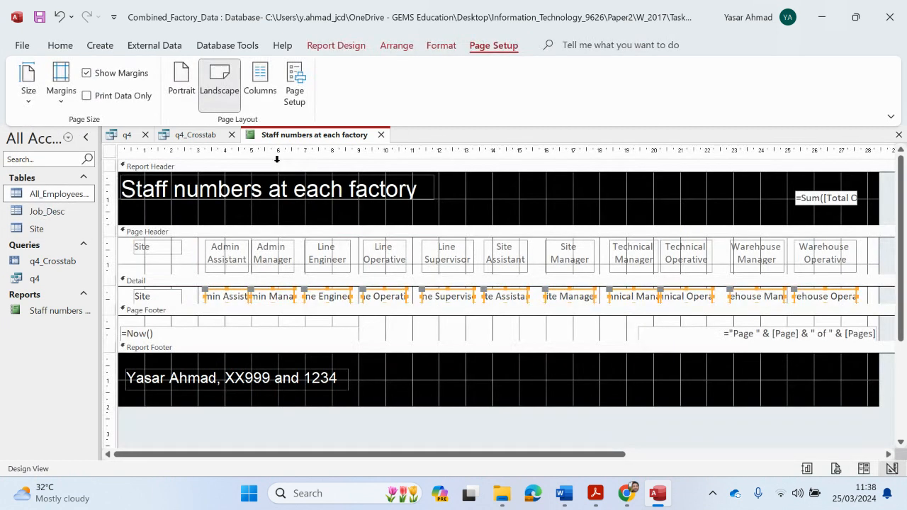
# Draw a label left of the total in the Report Header and paste 'Total company staff'
pyautogui.click(347, 47)
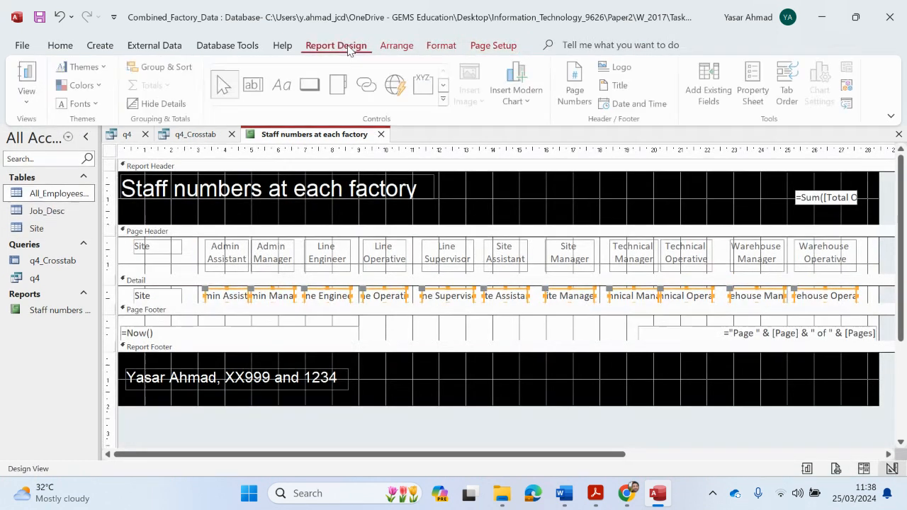
pyautogui.click(282, 85)
pyautogui.moveTo(666, 184)
pyautogui.mouseDown()
pyautogui.moveTo(774, 209)
pyautogui.moveTo(595, 184)
pyautogui.mouseUp()
pyautogui.hotkey('ctrl', 'v')
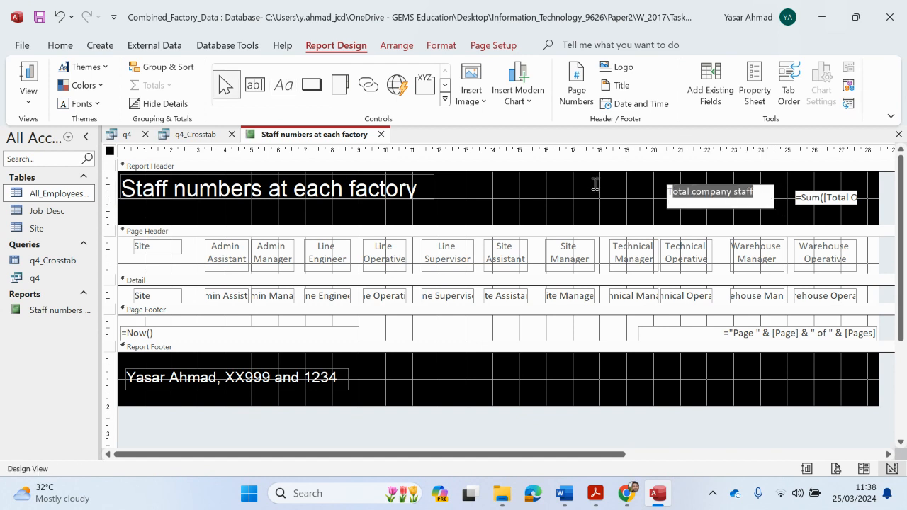
pyautogui.click(71, 45)
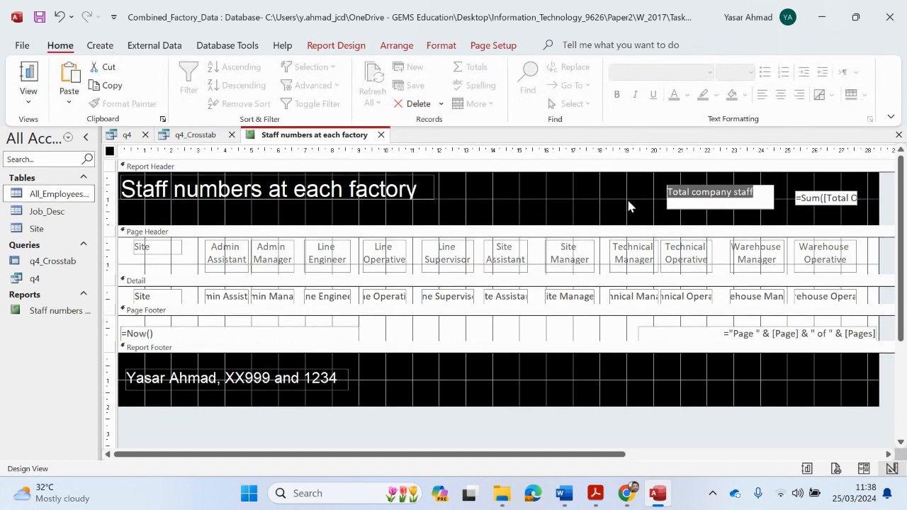
pyautogui.click(629, 207)
pyautogui.click(681, 199)
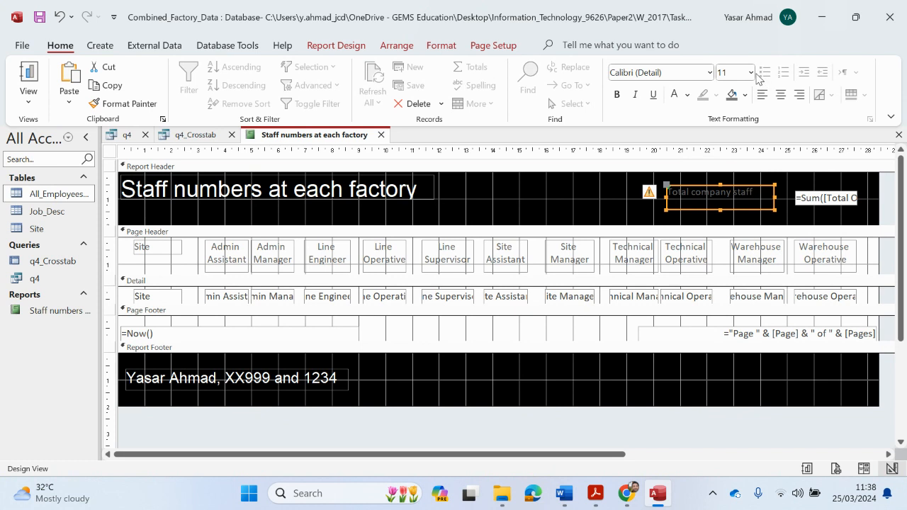
# Glance at the question paper in Acrobat, then minimise it to return to the report
pyautogui.moveTo(595, 493)
pyautogui.click(535, 435)
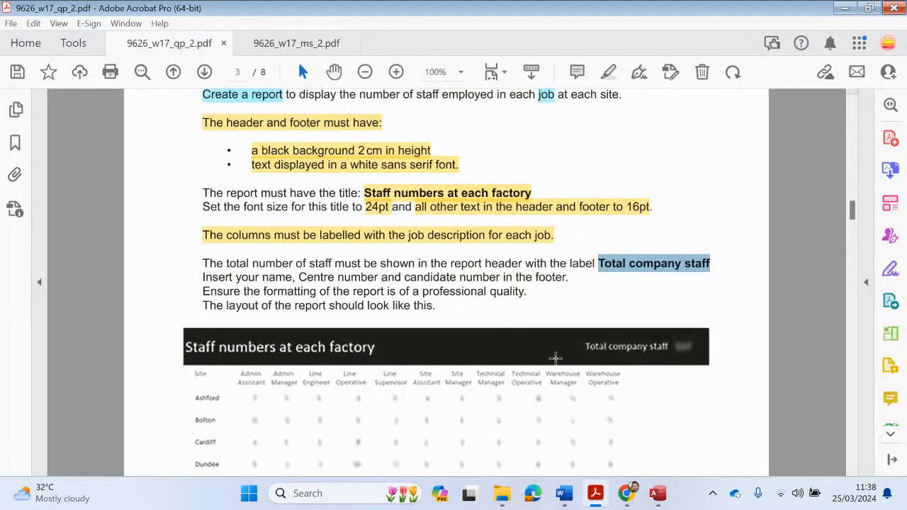
pyautogui.click(844, 8)
# Set the 'Total company staff' label to 16pt Arial and widen it leftward to show all its text
pyautogui.moveTo(762, 197); pyautogui.dragTo(668, 193)
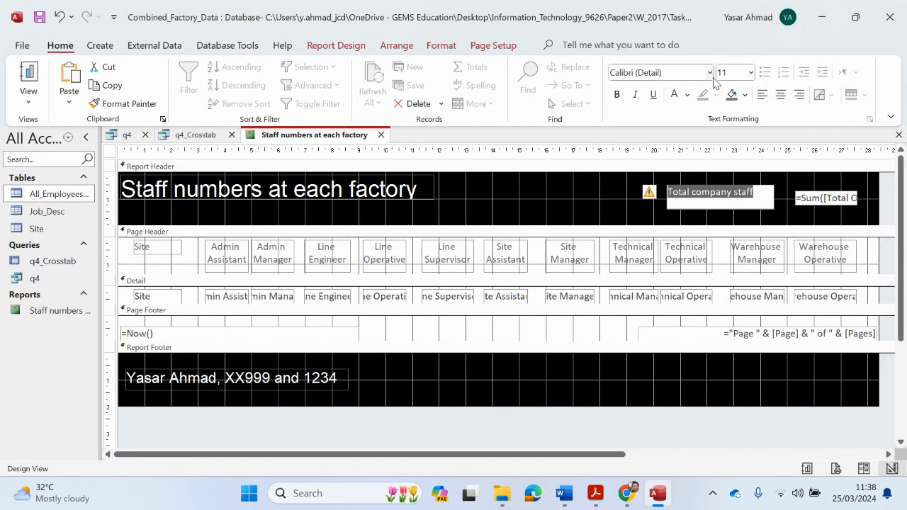
pyautogui.click(745, 72)
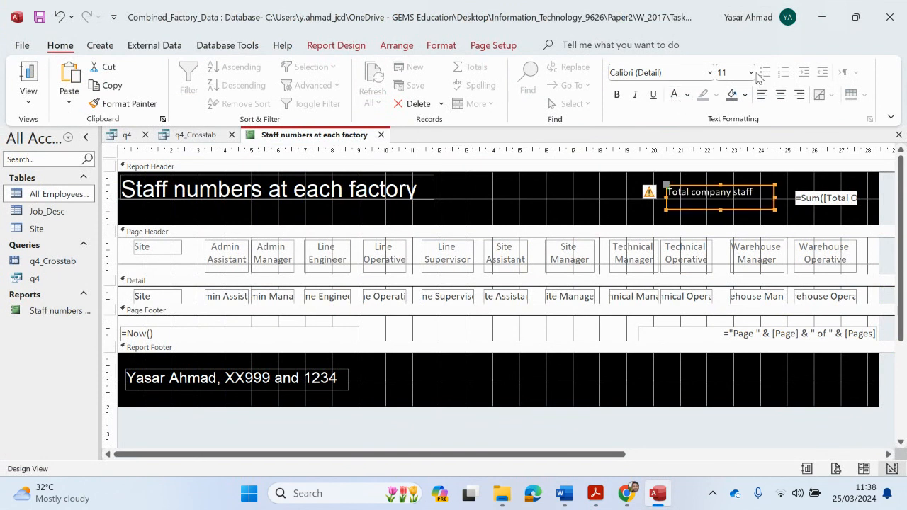
pyautogui.click(750, 73)
pyautogui.click(740, 195)
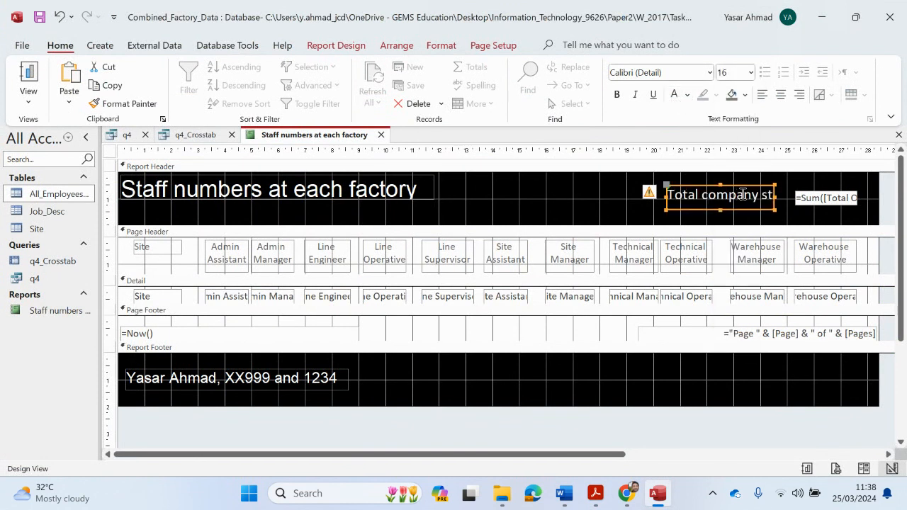
pyautogui.moveTo(666, 195); pyautogui.dragTo(619, 195)
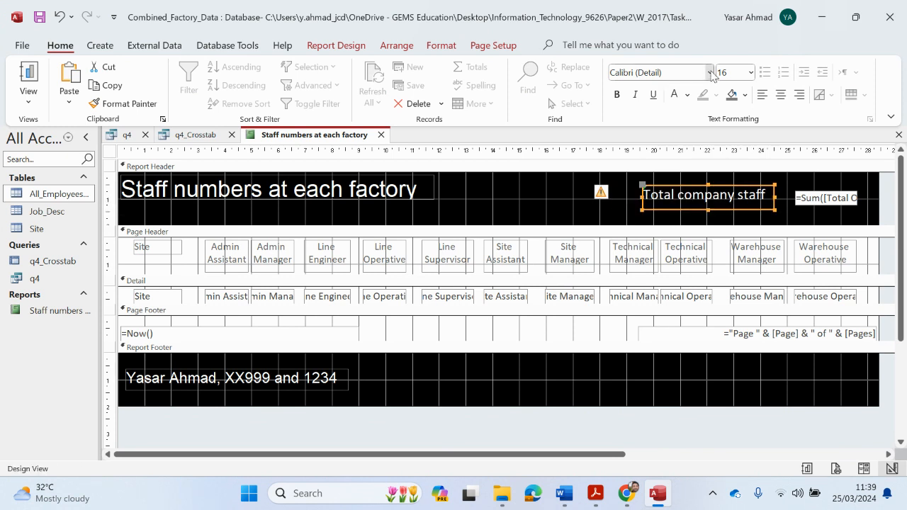
pyautogui.click(709, 72)
pyautogui.click(637, 270)
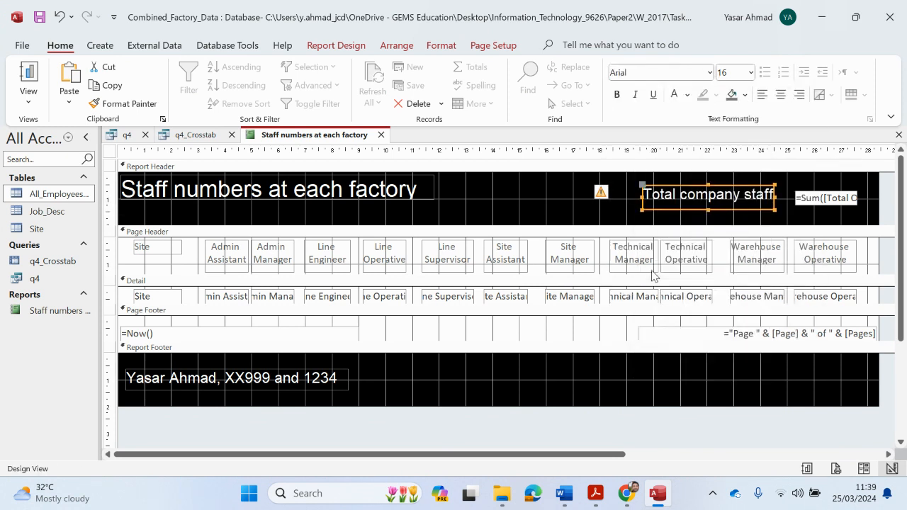
pyautogui.click(808, 200)
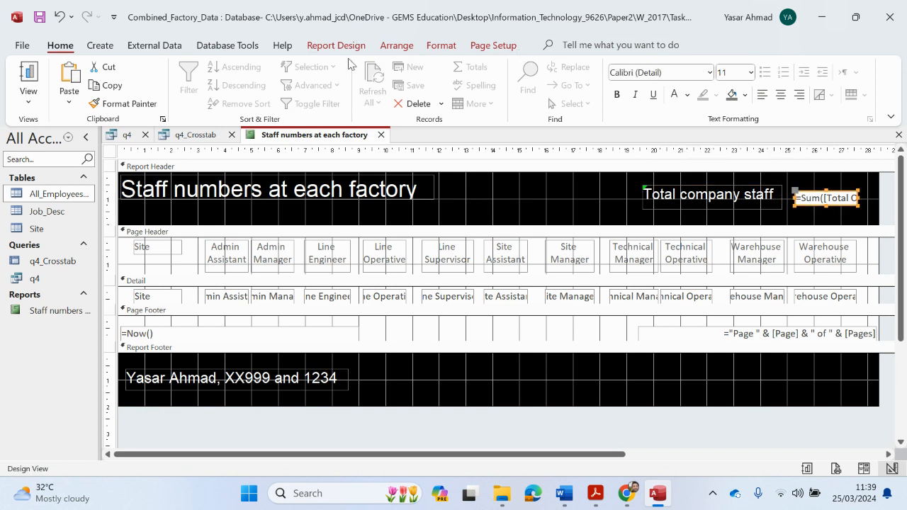
# Give the =Sum total box a transparent background and 16pt white Arial text
pyautogui.click(745, 96)
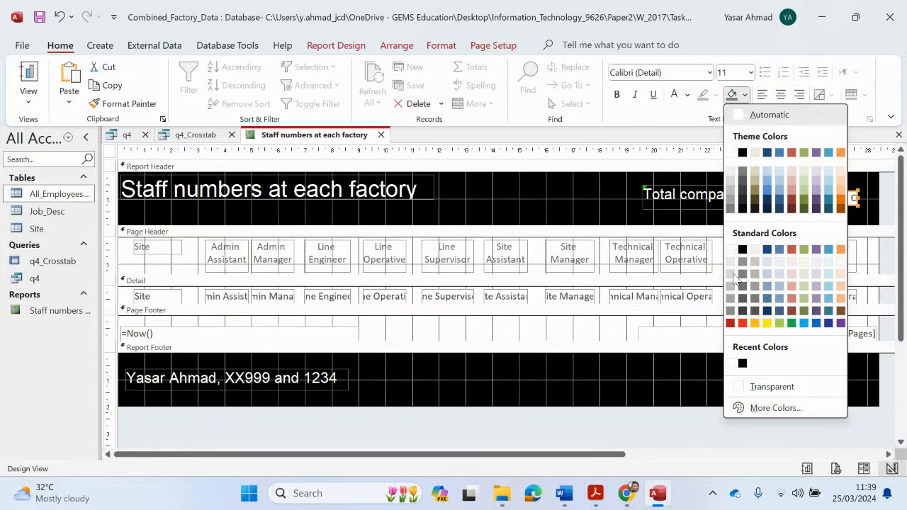
pyautogui.click(749, 394)
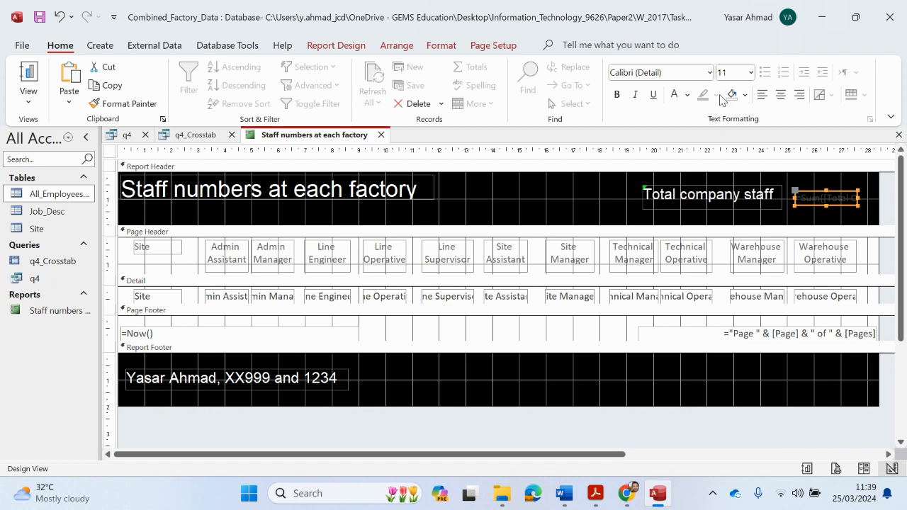
pyautogui.click(750, 72)
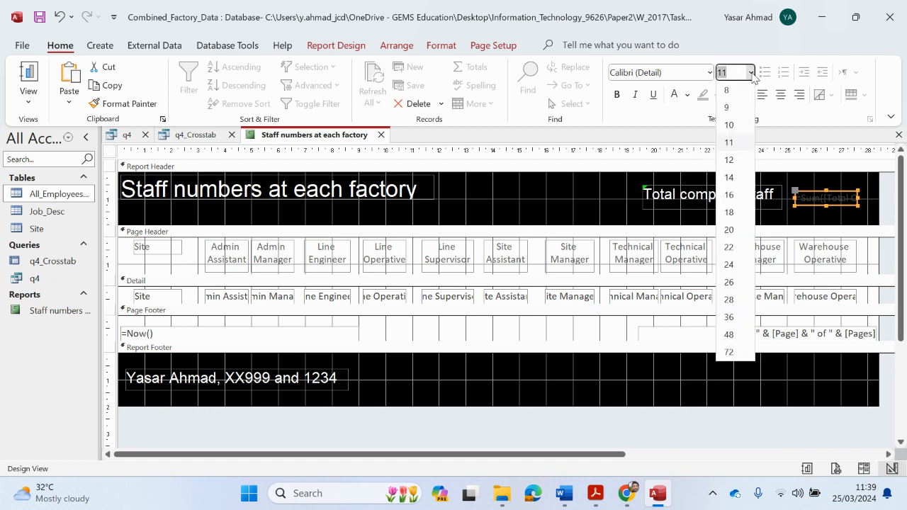
pyautogui.click(735, 197)
pyautogui.click(709, 73)
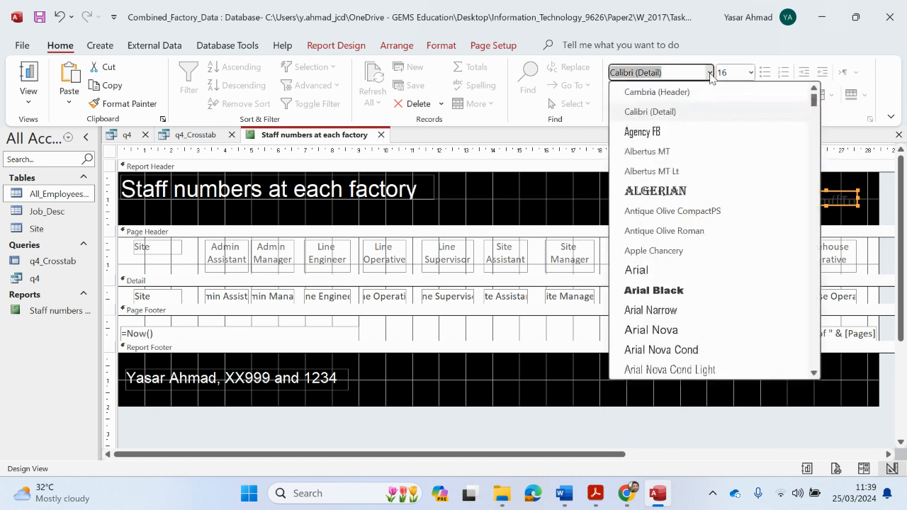
pyautogui.click(658, 270)
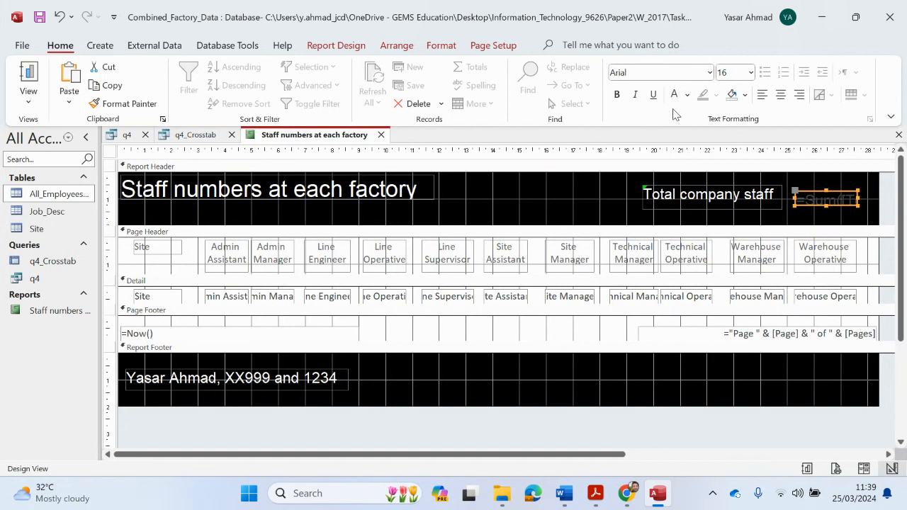
pyautogui.click(673, 97)
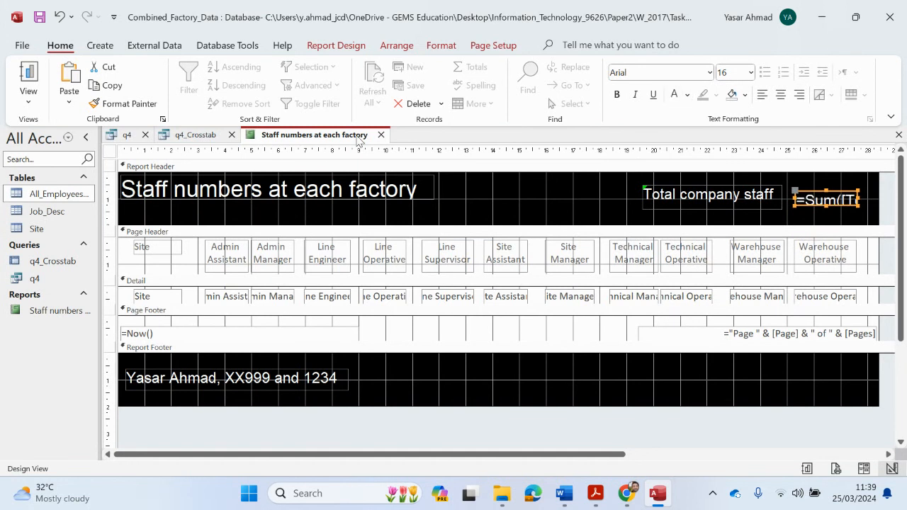
# Nudge the total's label right and view the report in Layout View showing 127
pyautogui.moveTo(772, 208); pyautogui.dragTo(778, 210)
pyautogui.click(28, 95)
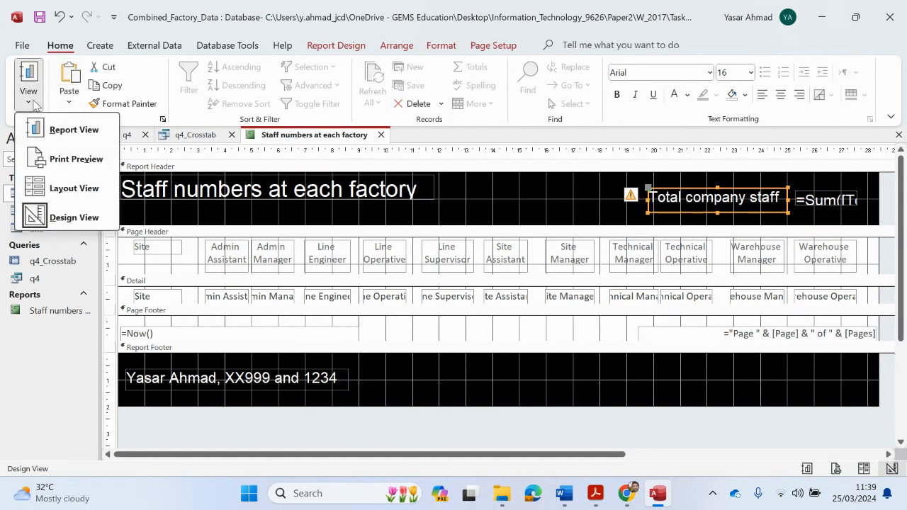
pyautogui.click(63, 186)
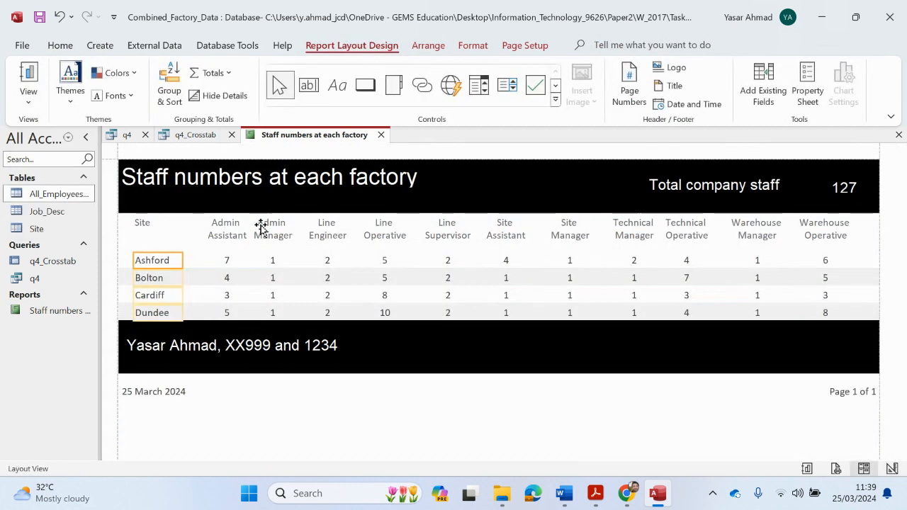
# Reread the task sheet's requirements in Acrobat, marking the professional formatting line
pyautogui.moveTo(595, 492)
pyautogui.click(543, 456)
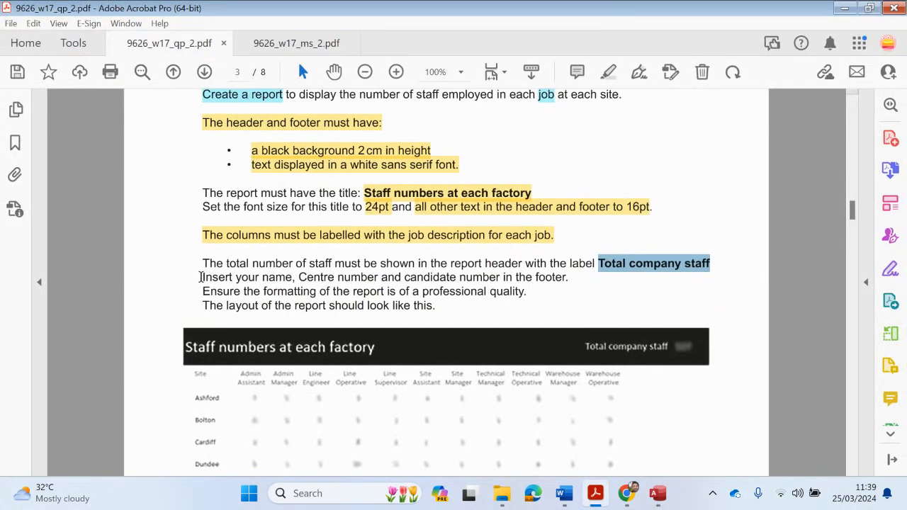
pyautogui.moveTo(203, 292); pyautogui.dragTo(506, 294)
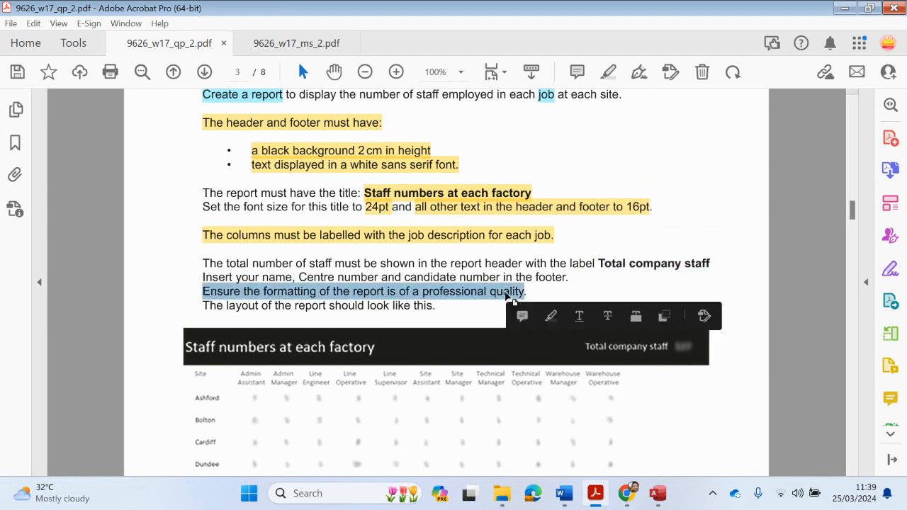
pyautogui.scroll(-1, 425, 301)
pyautogui.moveTo(204, 283); pyautogui.dragTo(385, 312)
pyautogui.scroll(-6, 384, 317)
pyautogui.scroll(-3, 290, 409)
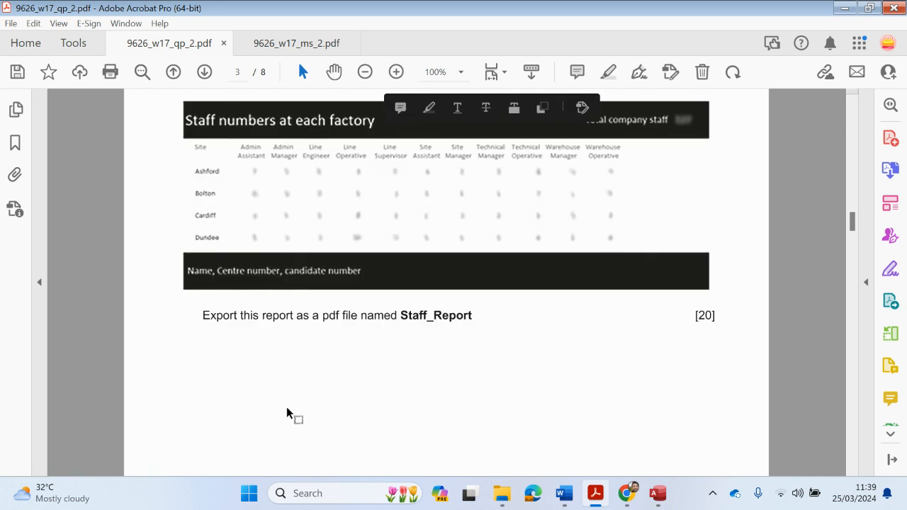
pyautogui.scroll(2, 280, 411)
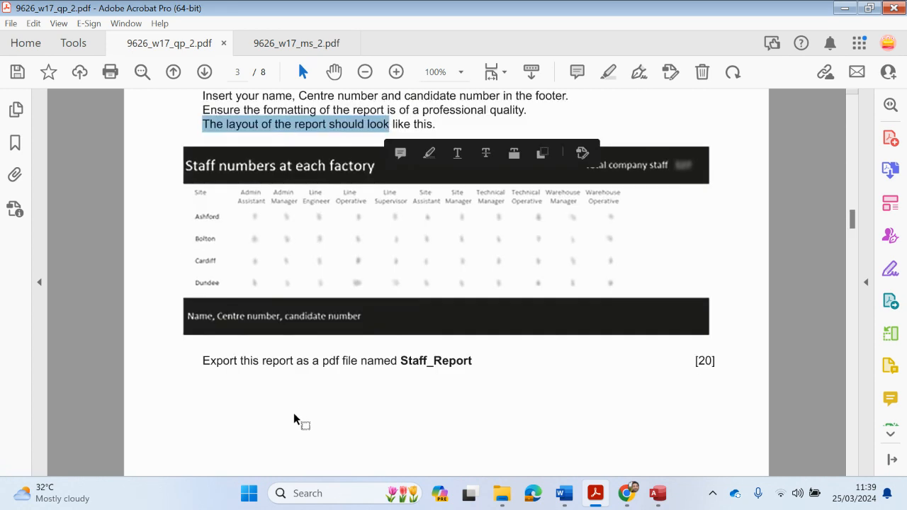
# Copy the file name Staff_Report and minimise Acrobat to get back to the Access report
pyautogui.moveTo(402, 361); pyautogui.dragTo(473, 362)
pyautogui.click(404, 362)
pyautogui.moveTo(404, 362); pyautogui.dragTo(471, 361)
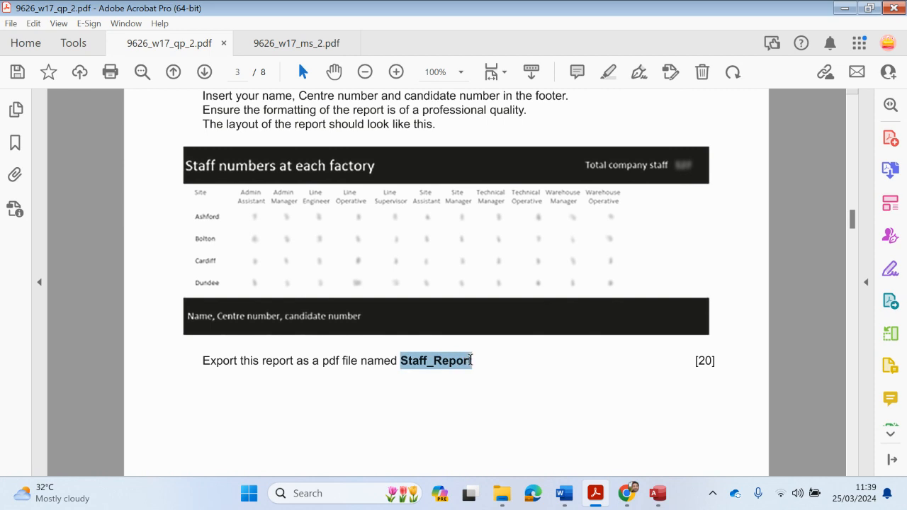
pyautogui.rightClick(473, 366)
pyautogui.click(500, 89)
pyautogui.click(843, 8)
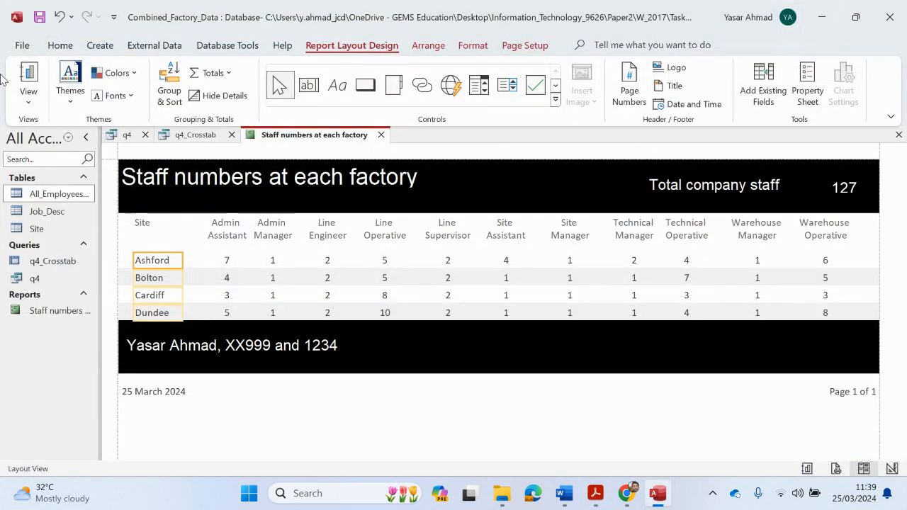
pyautogui.click(595, 493)
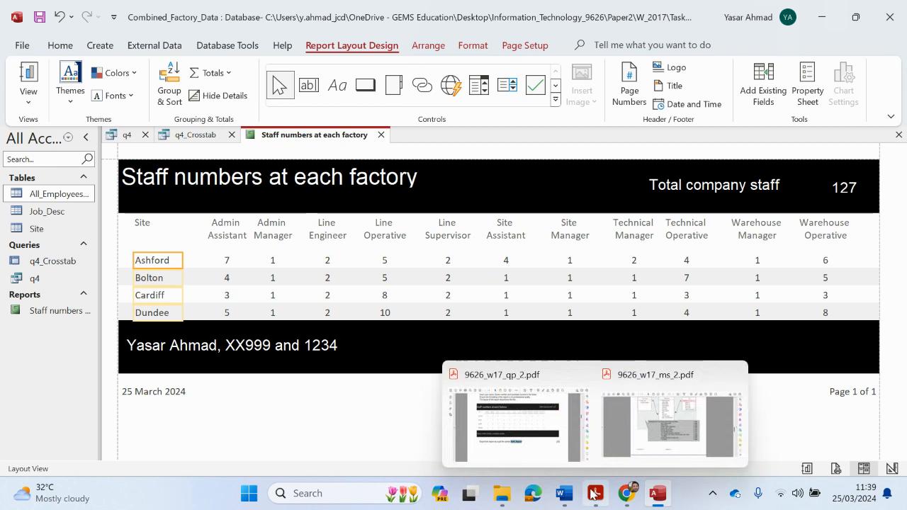
pyautogui.click(537, 437)
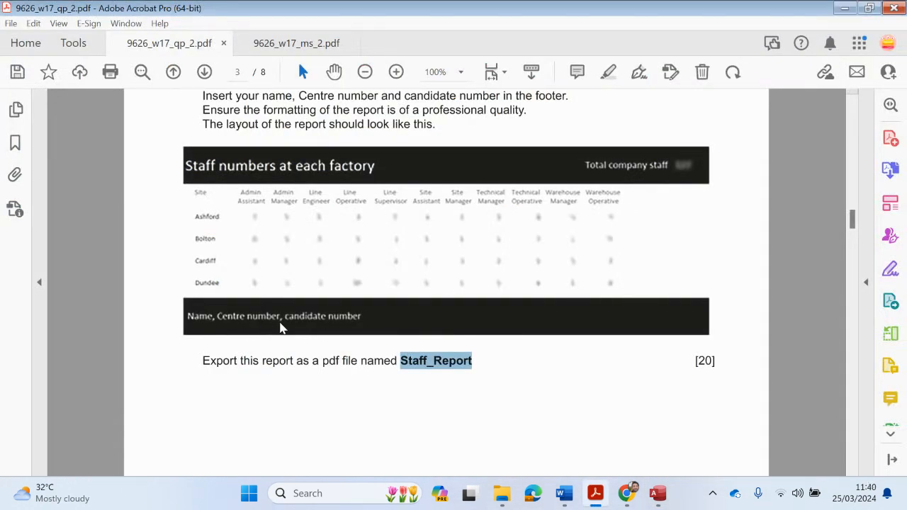
pyautogui.click(843, 7)
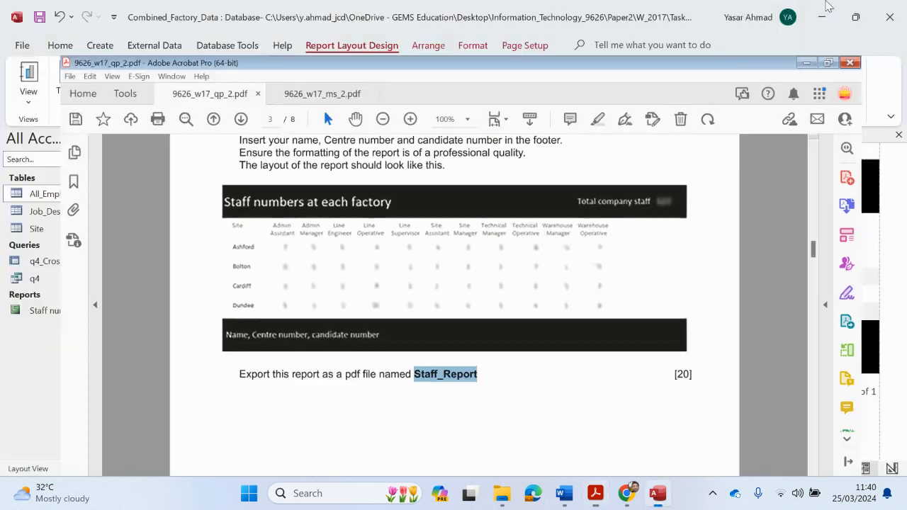
# In Design View, replace 'and' with a comma in the footer label text
pyautogui.click(28, 96)
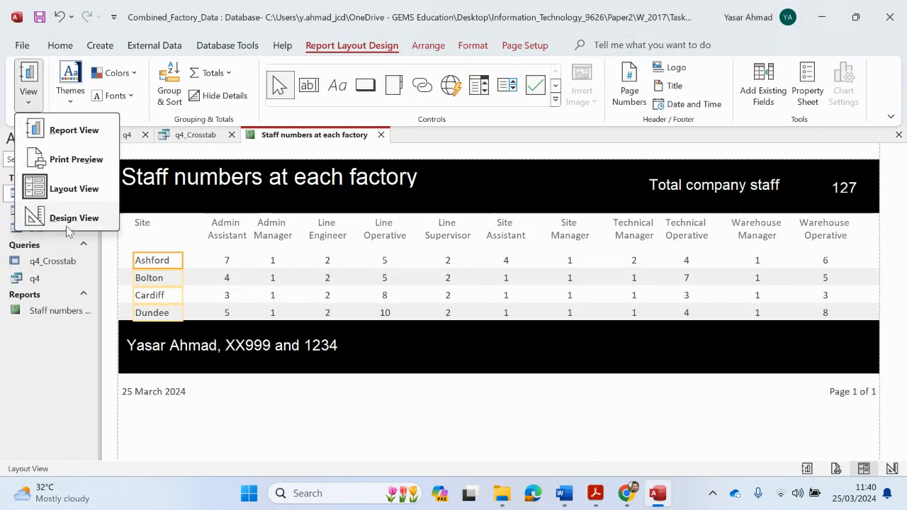
pyautogui.click(70, 215)
pyautogui.click(300, 376)
pyautogui.click(301, 376)
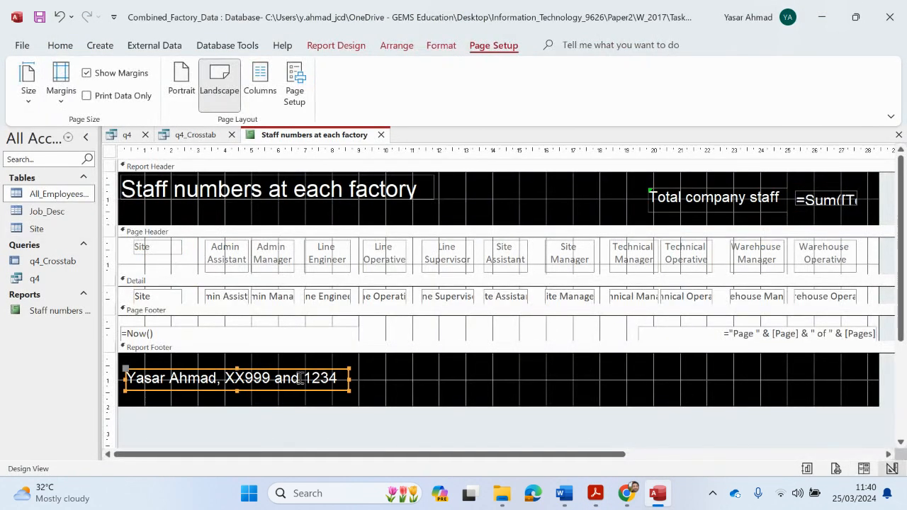
pyautogui.doubleClick(282, 383)
pyautogui.write(',')
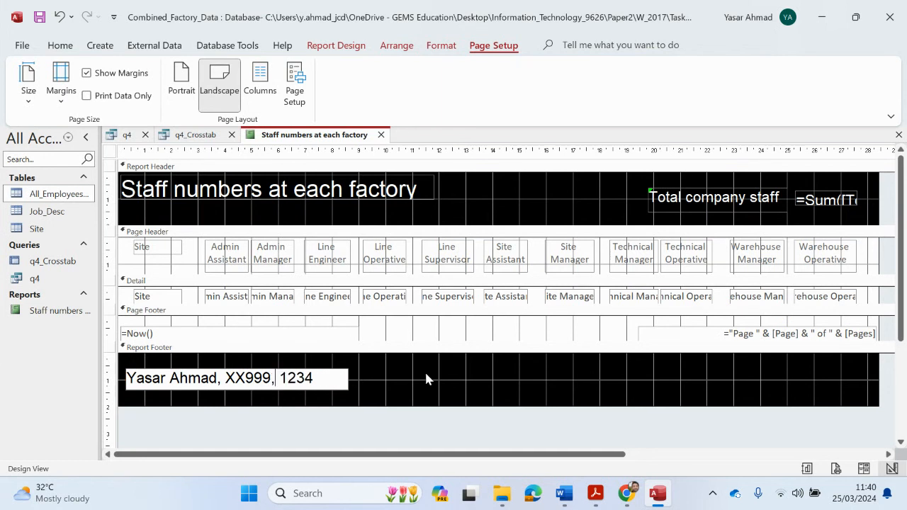
pyautogui.click(565, 420)
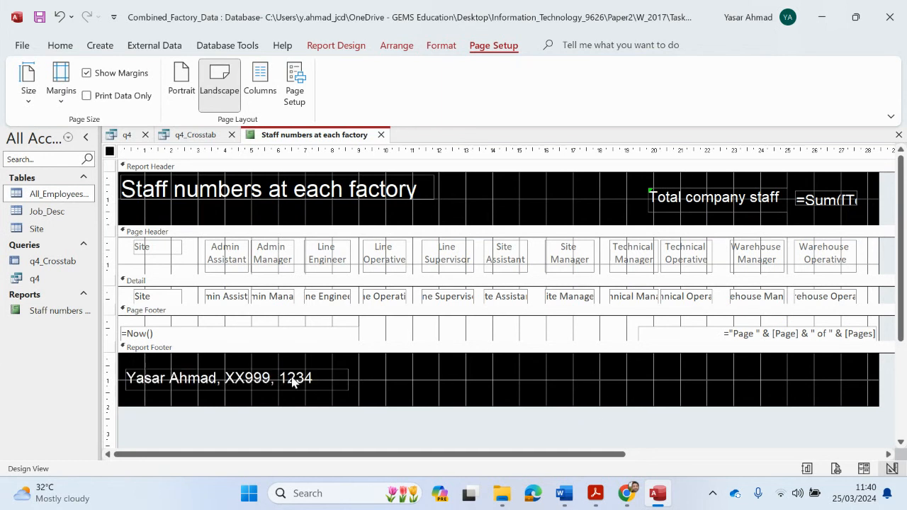
# Nudge the header total label and =Sum box slightly right, then open Print Preview
pyautogui.moveTo(684, 212); pyautogui.dragTo(692, 210)
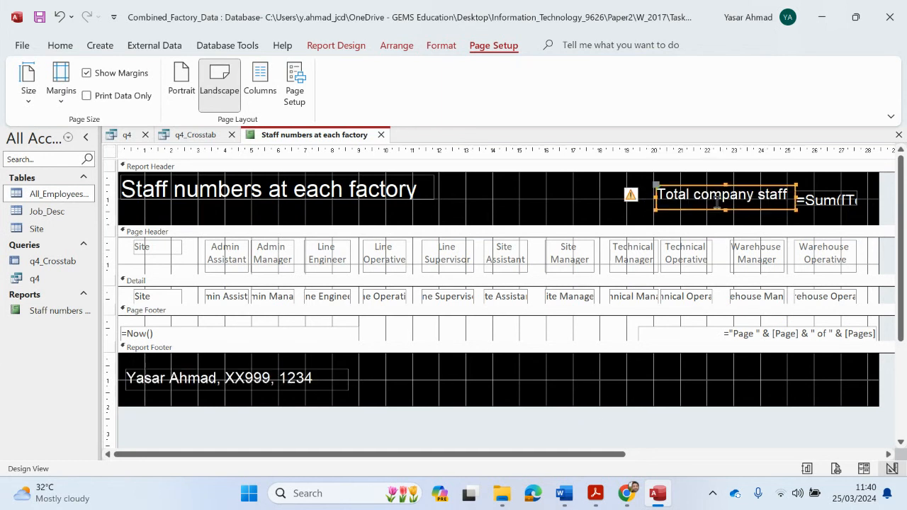
pyautogui.click(832, 206)
pyautogui.moveTo(830, 204); pyautogui.dragTo(833, 199)
pyautogui.click(820, 210)
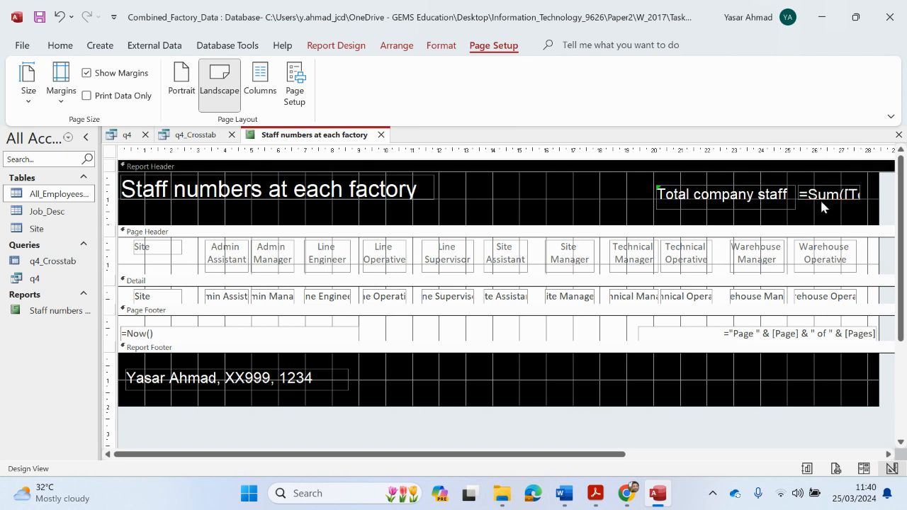
pyautogui.click(61, 45)
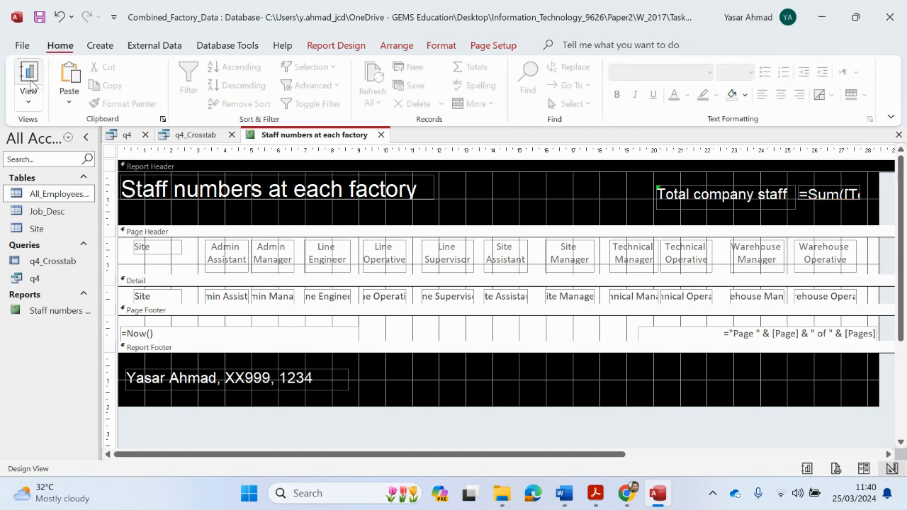
pyautogui.click(29, 84)
pyautogui.click(49, 158)
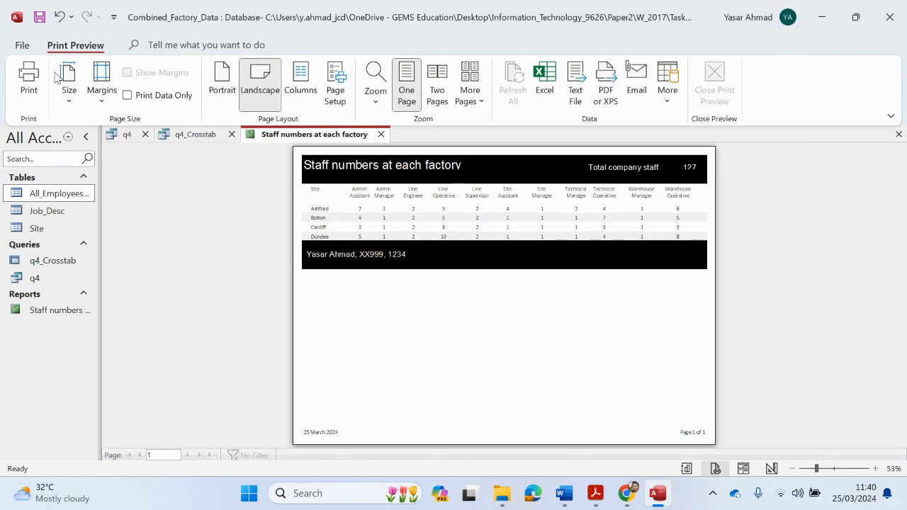
# Make the total sum box slightly taller and recheck the single-page print preview
pyautogui.click(383, 290)
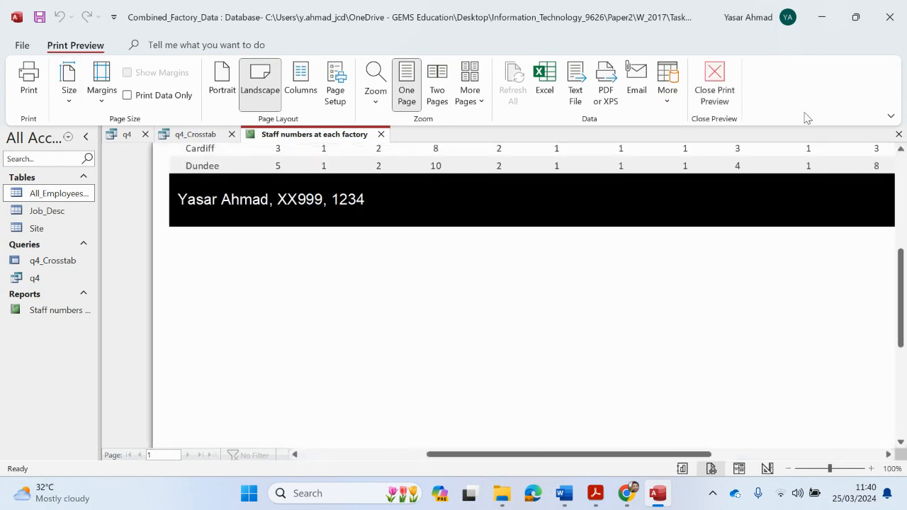
pyautogui.click(716, 88)
pyautogui.click(830, 196)
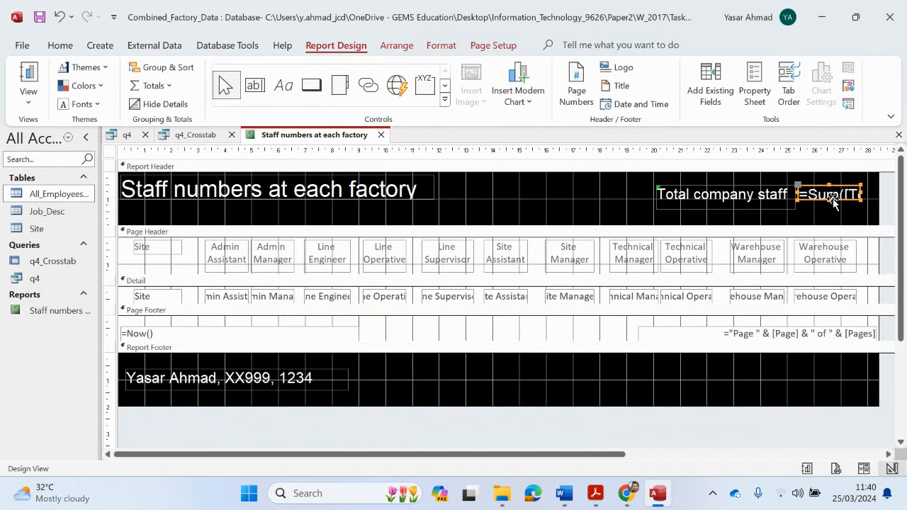
pyautogui.moveTo(828, 200); pyautogui.dragTo(829, 207)
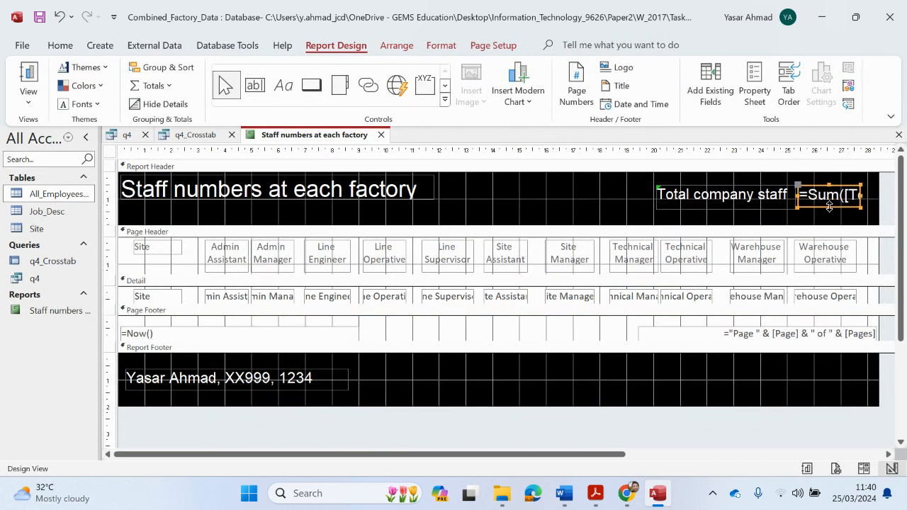
pyautogui.click(28, 99)
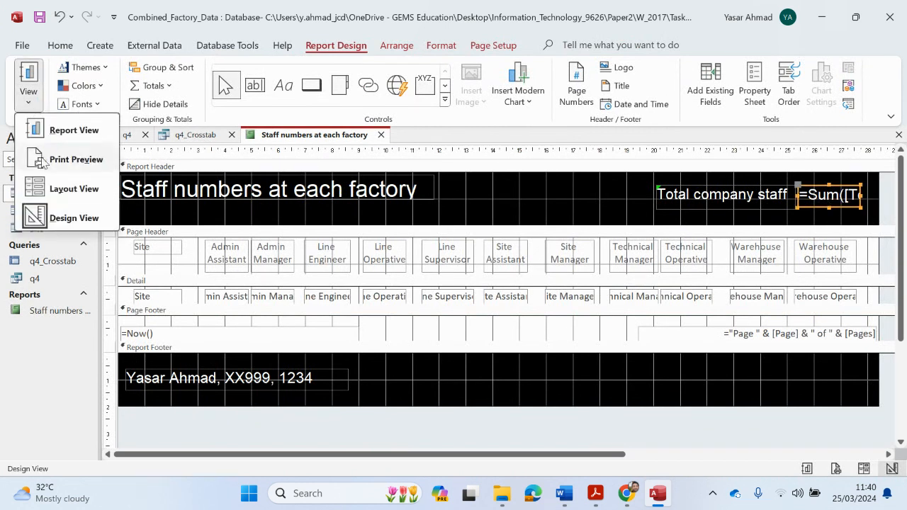
pyautogui.click(78, 158)
pyautogui.scroll(2, 725, 264)
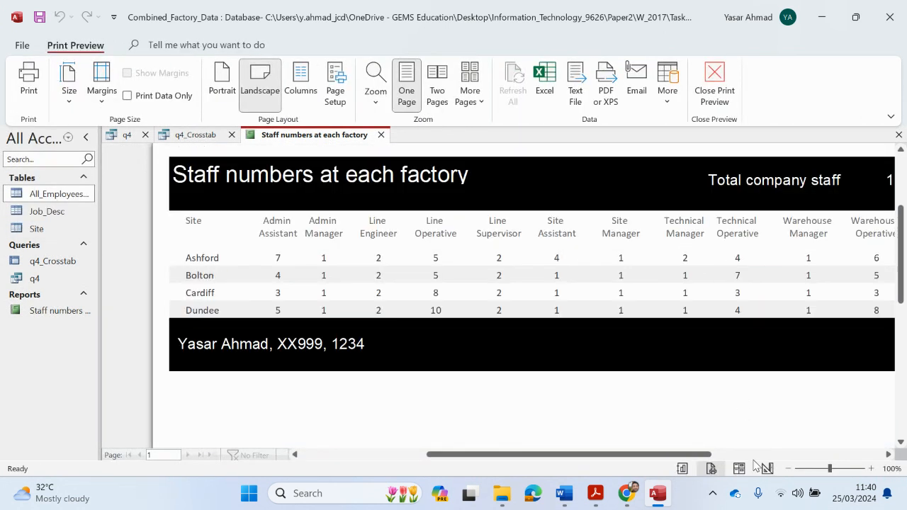
pyautogui.moveTo(705, 454); pyautogui.dragTo(727, 455)
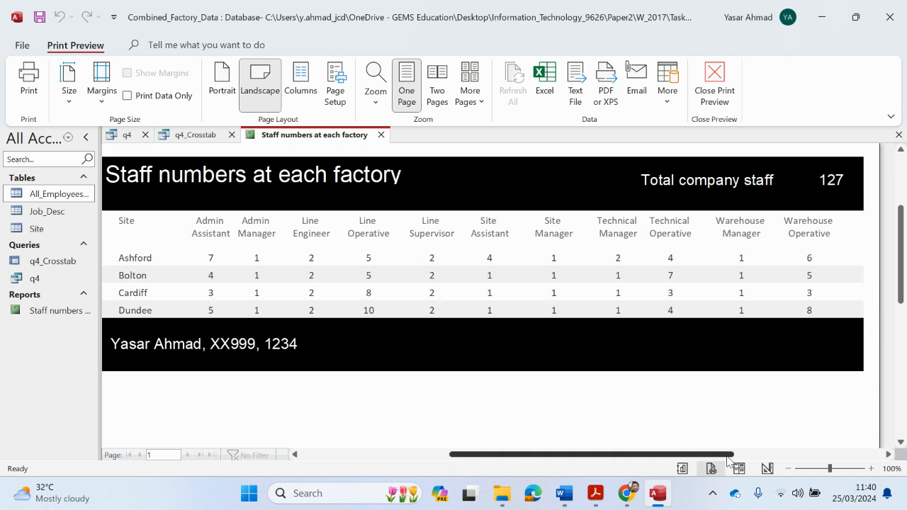
pyautogui.click(791, 469)
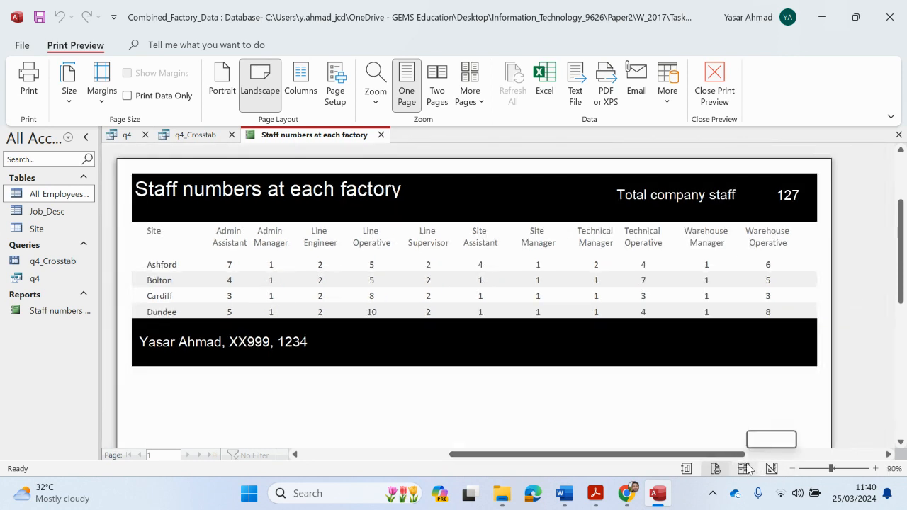
# Close the Staff numbers at each factory report and the q4_Crosstab query
pyautogui.click(709, 85)
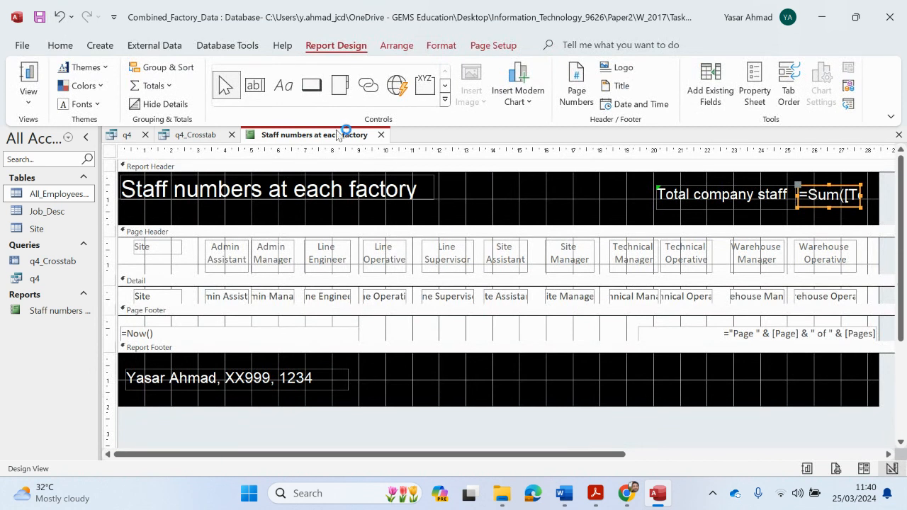
pyautogui.click(380, 134)
pyautogui.click(231, 134)
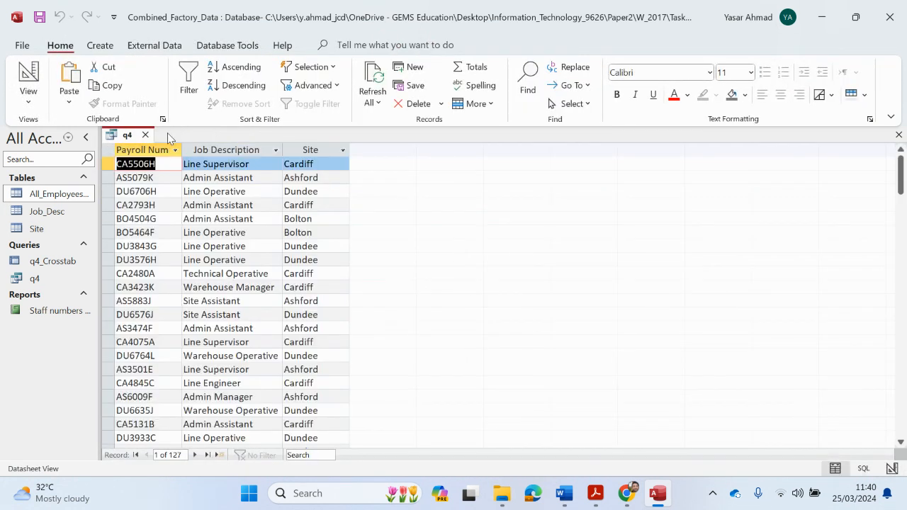
# Close the q4 query and export the staff-numbers report as the PDF Staff_Report
pyautogui.click(145, 135)
pyautogui.rightClick(45, 309)
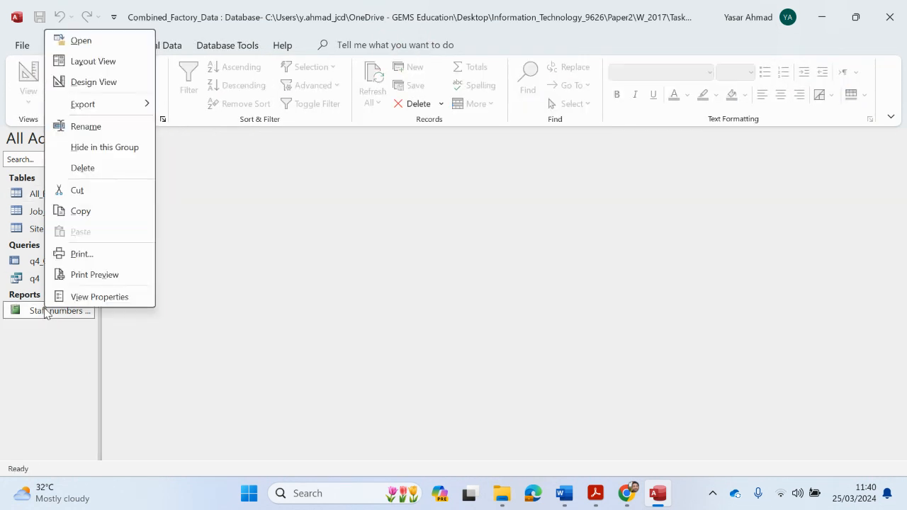
pyautogui.moveTo(139, 106)
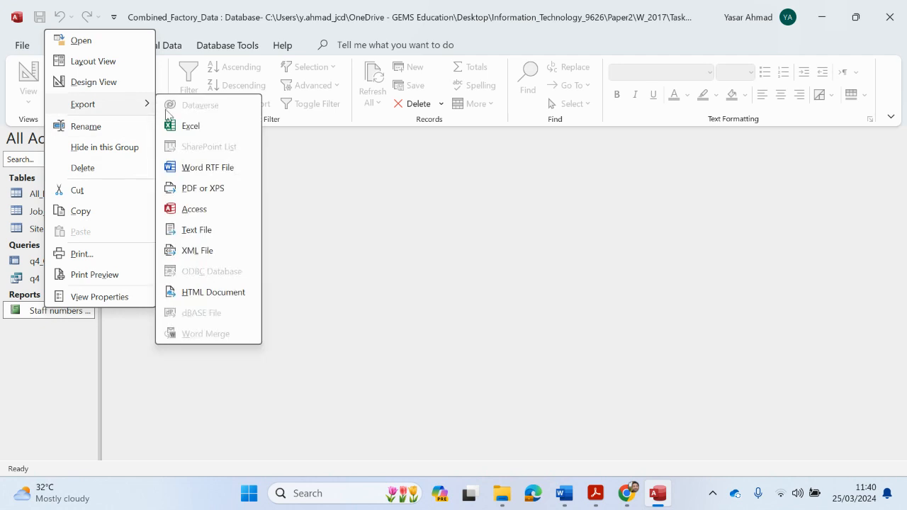
pyautogui.click(213, 190)
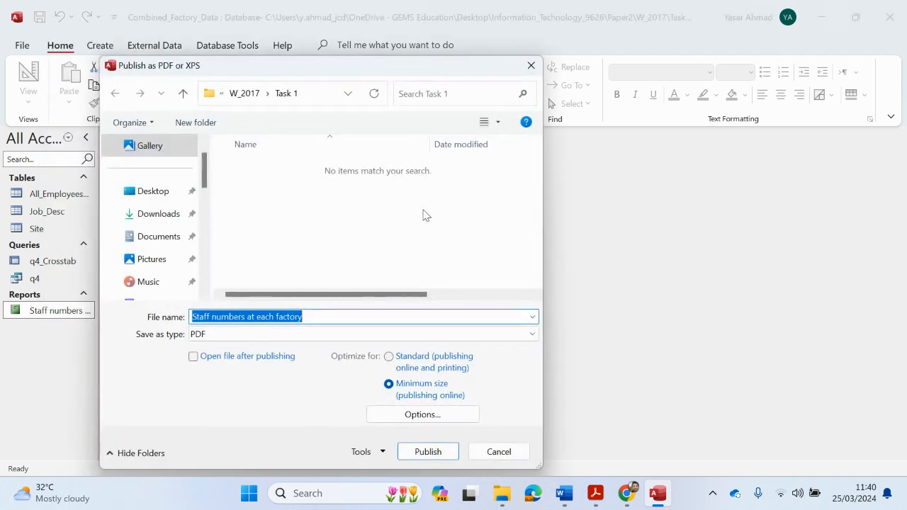
pyautogui.click(531, 65)
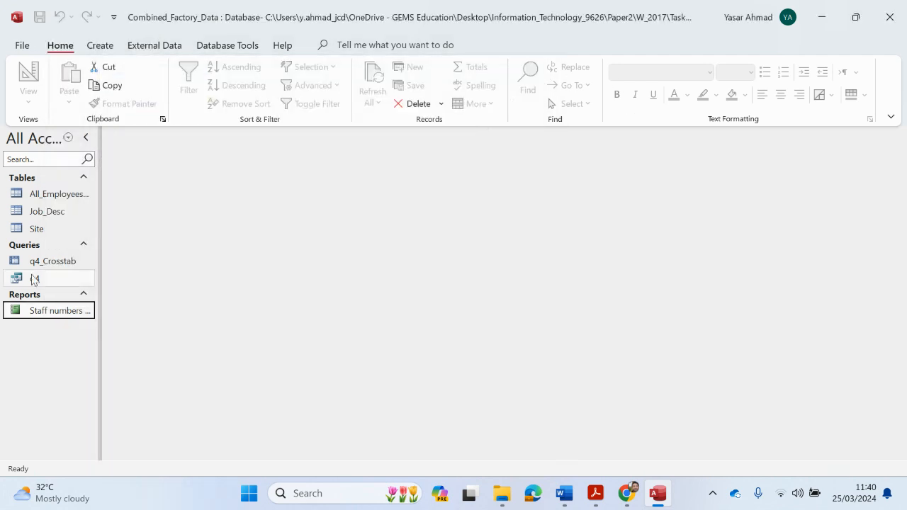
pyautogui.rightClick(51, 310)
pyautogui.moveTo(148, 110)
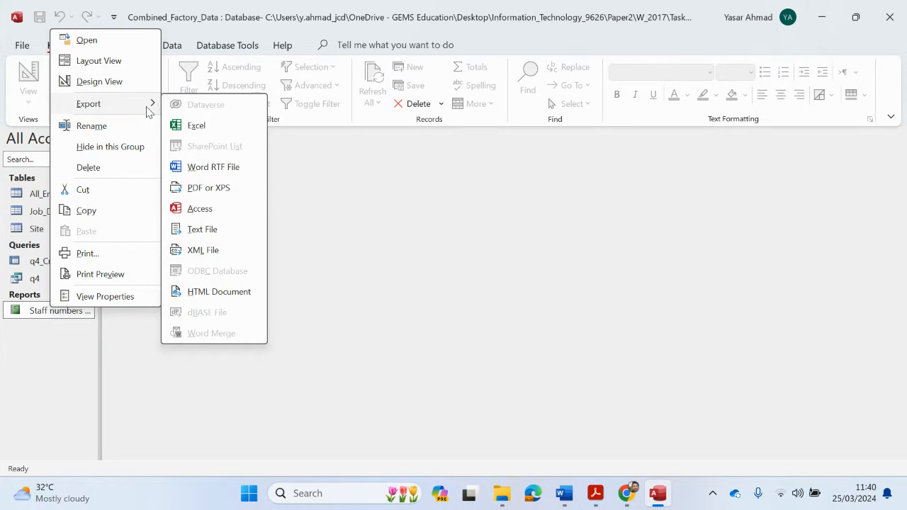
pyautogui.click(221, 196)
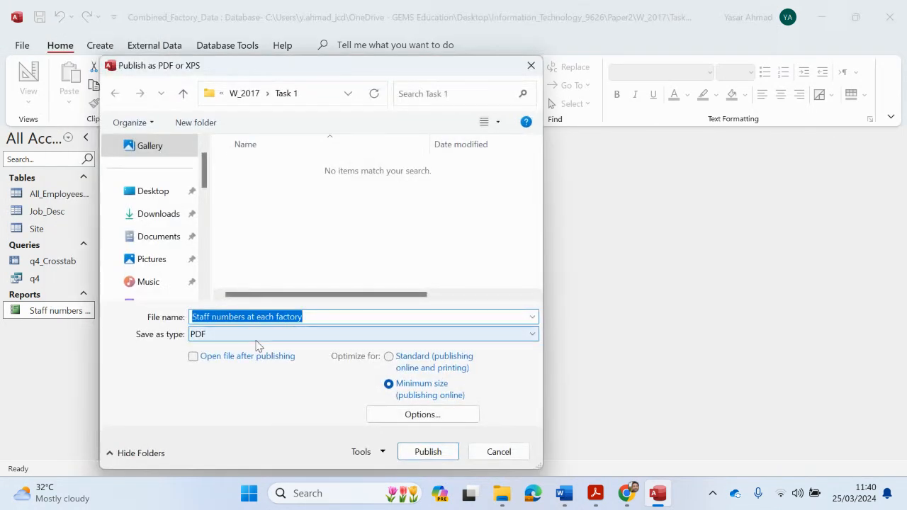
pyautogui.write('Staff_Report')
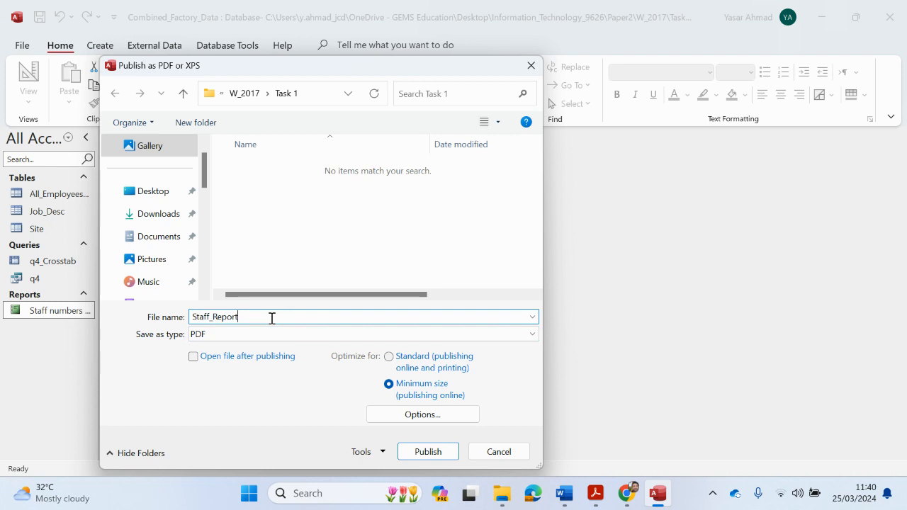
pyautogui.click(419, 454)
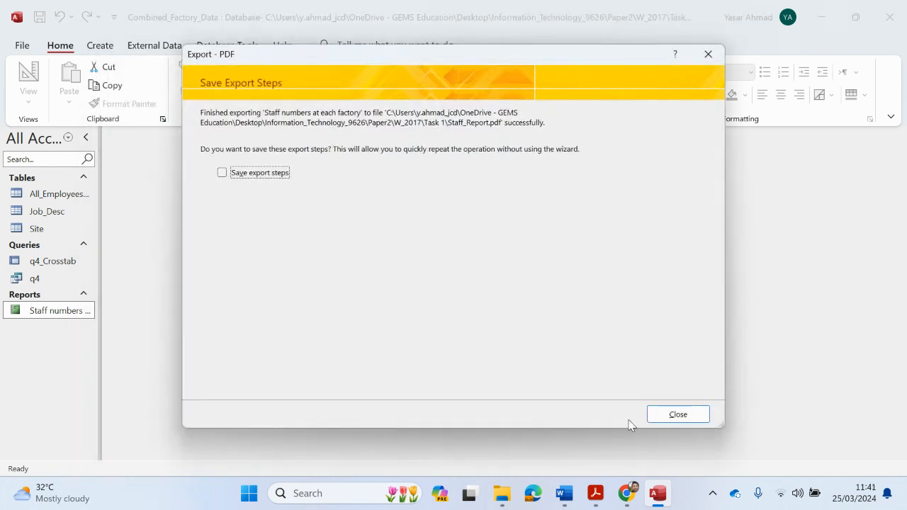
pyautogui.click(669, 415)
# Open Staff_Report.pdf from the Task 1 folder in File Explorer
pyautogui.moveTo(504, 499)
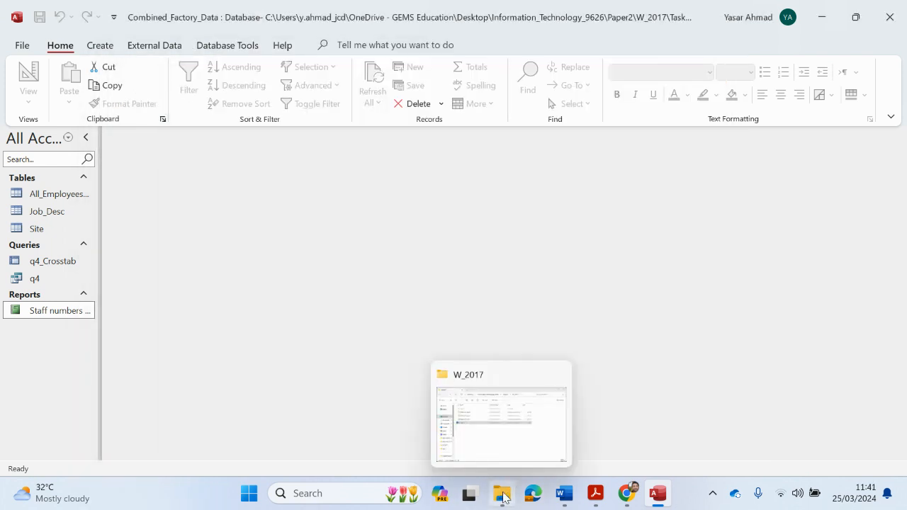
pyautogui.click(501, 446)
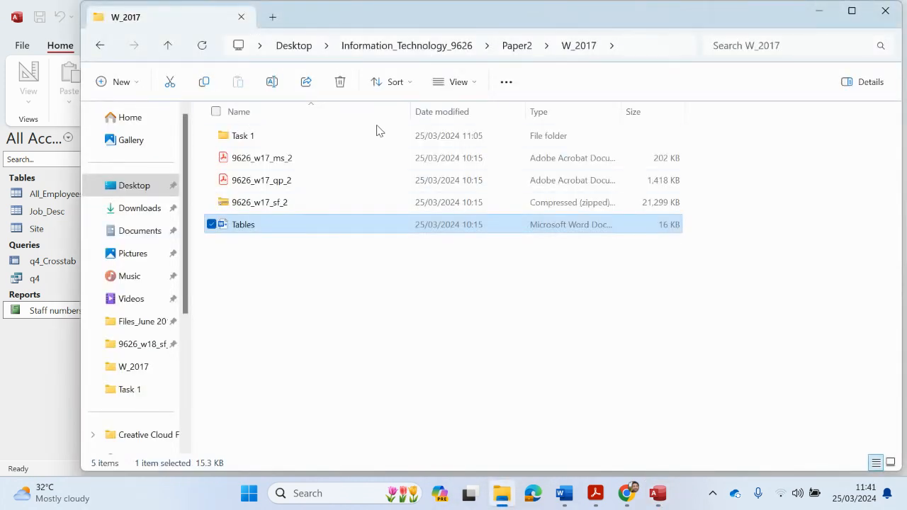
pyautogui.doubleClick(262, 136)
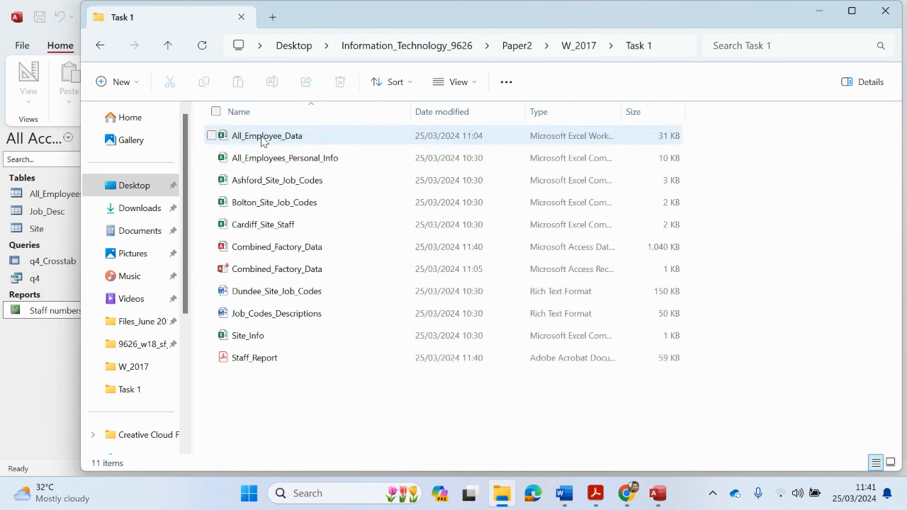
pyautogui.doubleClick(270, 358)
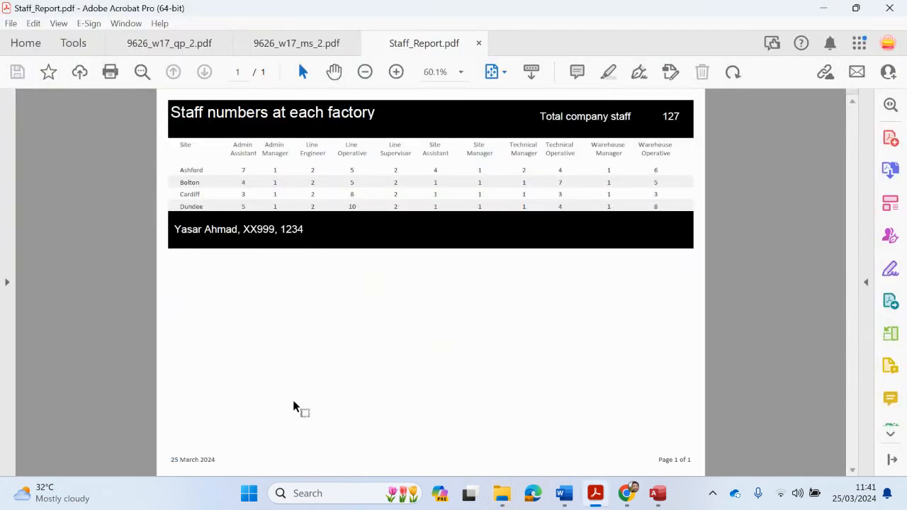
# Scroll through the 9626_w17_qp_2 question paper back up to its first page
pyautogui.moveTo(656, 493)
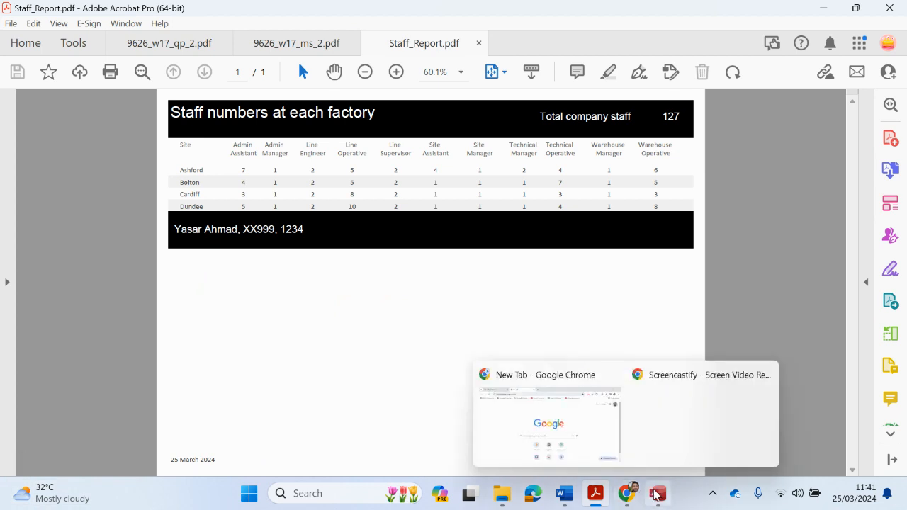
pyautogui.moveTo(593, 493)
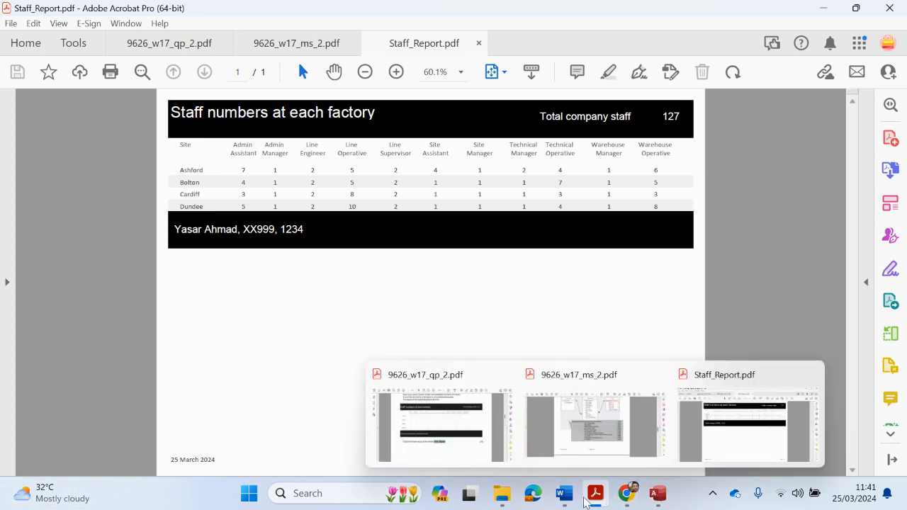
pyautogui.click(478, 461)
pyautogui.scroll(-5, 508, 367)
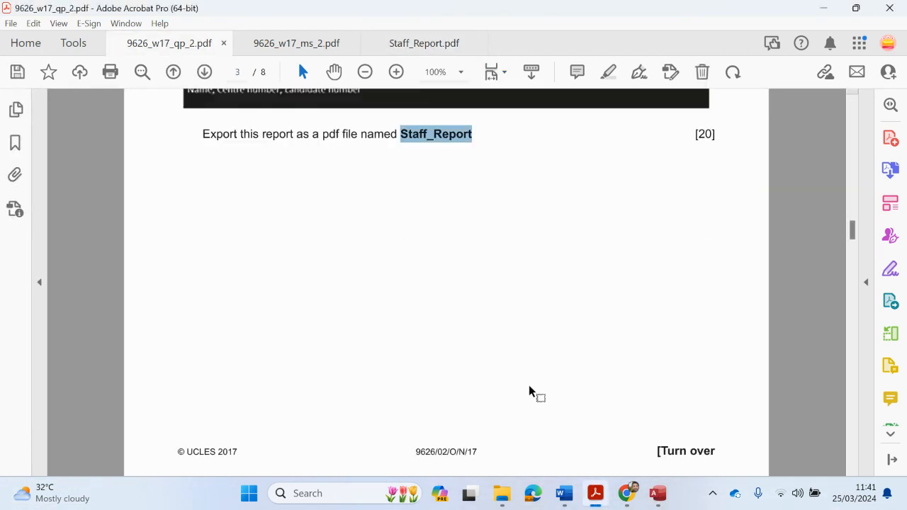
pyautogui.scroll(-5, 538, 388)
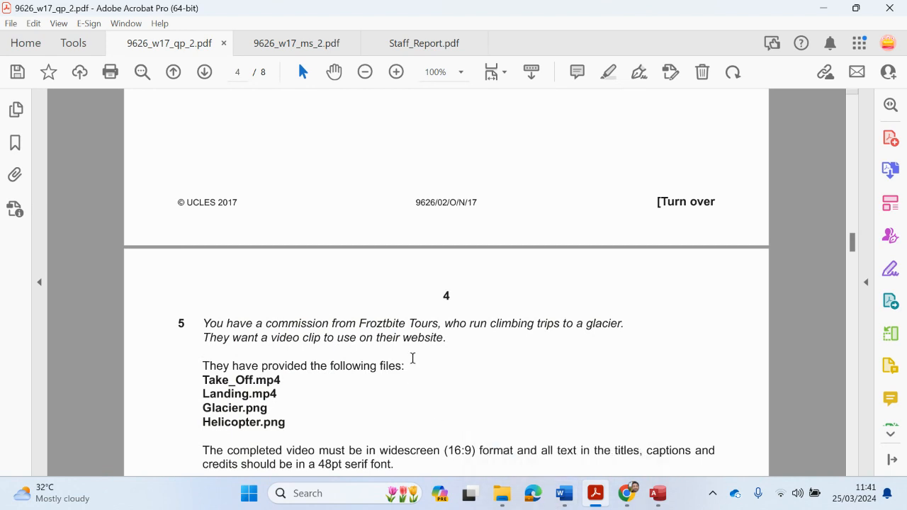
pyautogui.scroll(15, 413, 359)
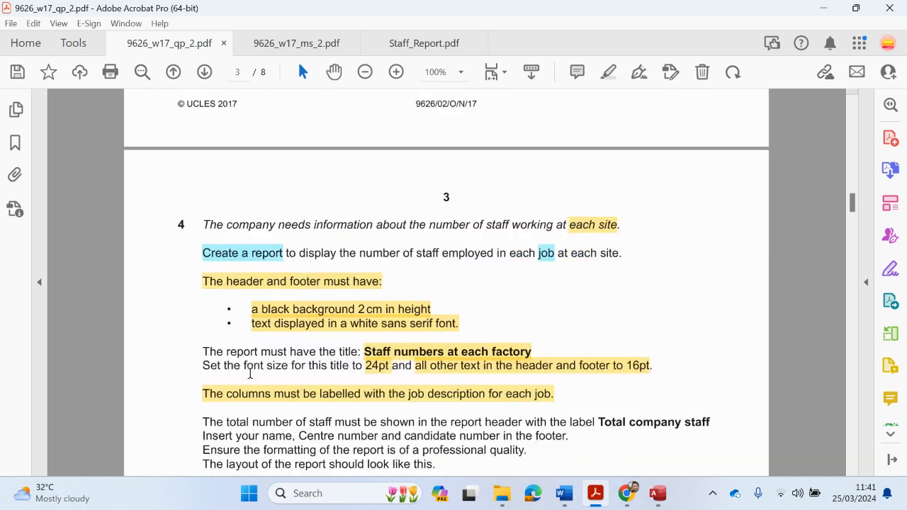
pyautogui.scroll(5, 212, 386)
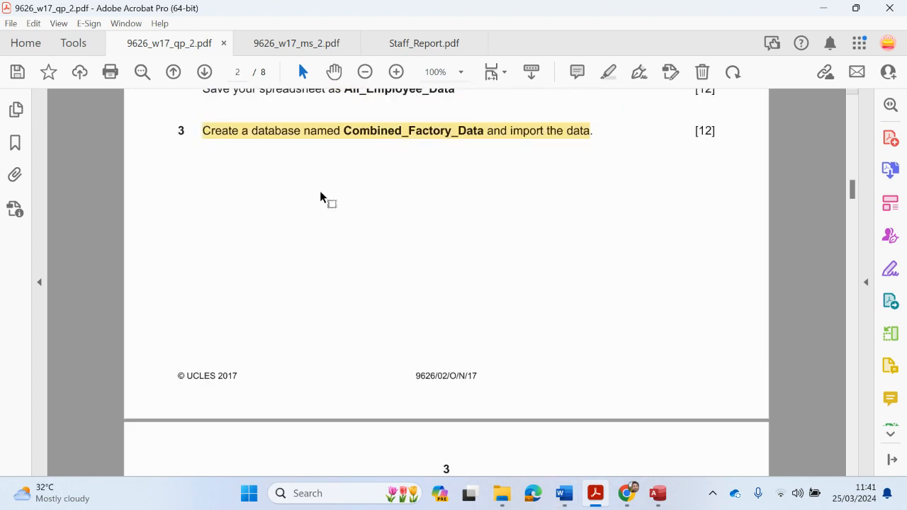
pyautogui.scroll(9, 320, 197)
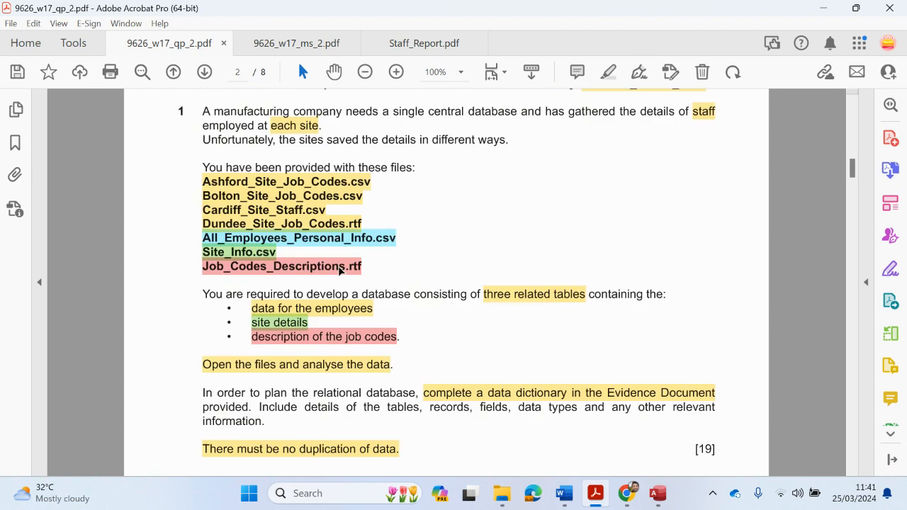
pyautogui.scroll(1, 340, 269)
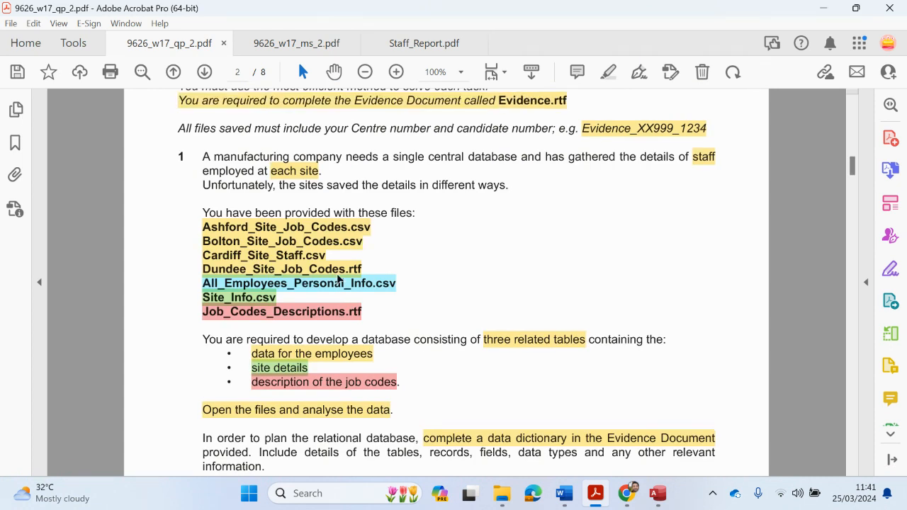
pyautogui.scroll(11, 338, 279)
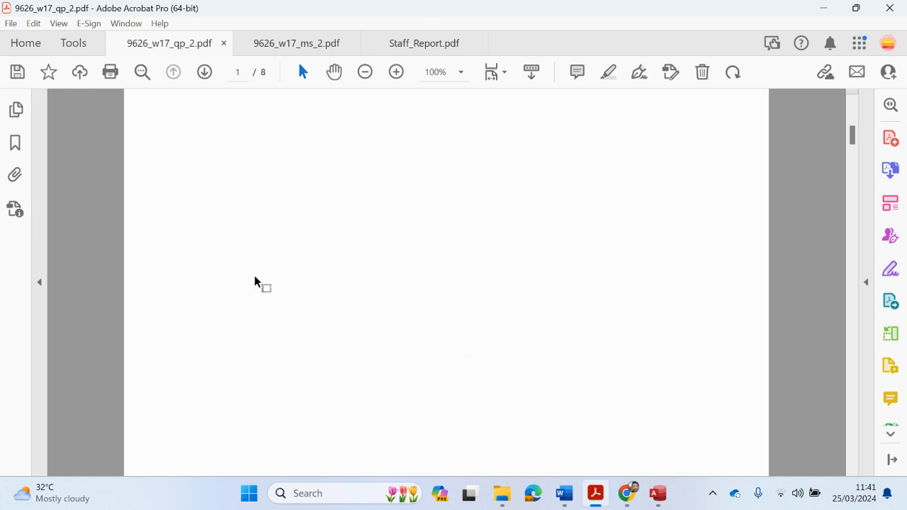
pyautogui.scroll(4, 255, 281)
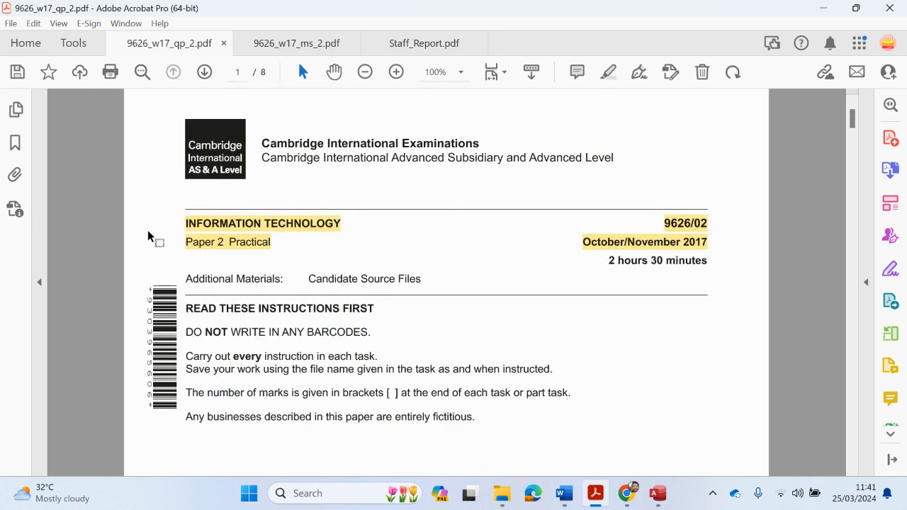
# Switch to Access, then bring Chrome's New Tab window forward and open the screen-recording extension
pyautogui.click(656, 493)
pyautogui.moveTo(633, 498)
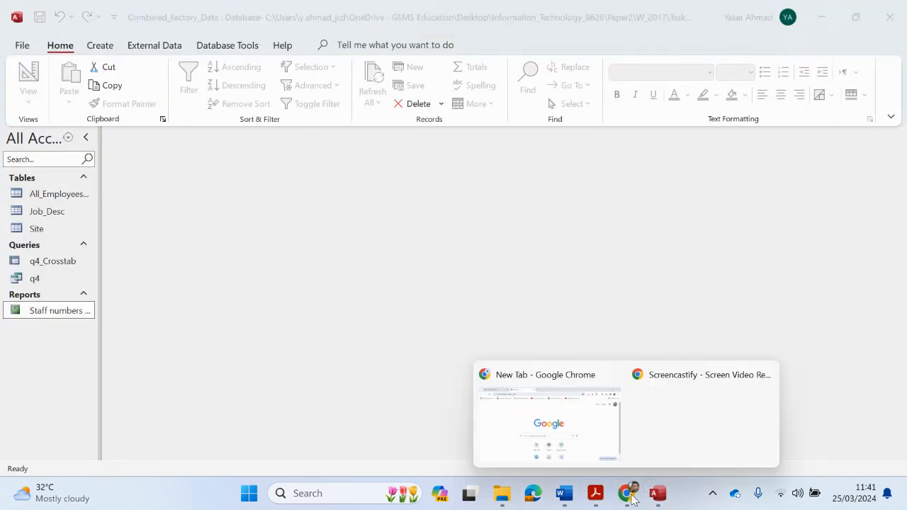
pyautogui.click(596, 457)
pyautogui.click(699, 45)
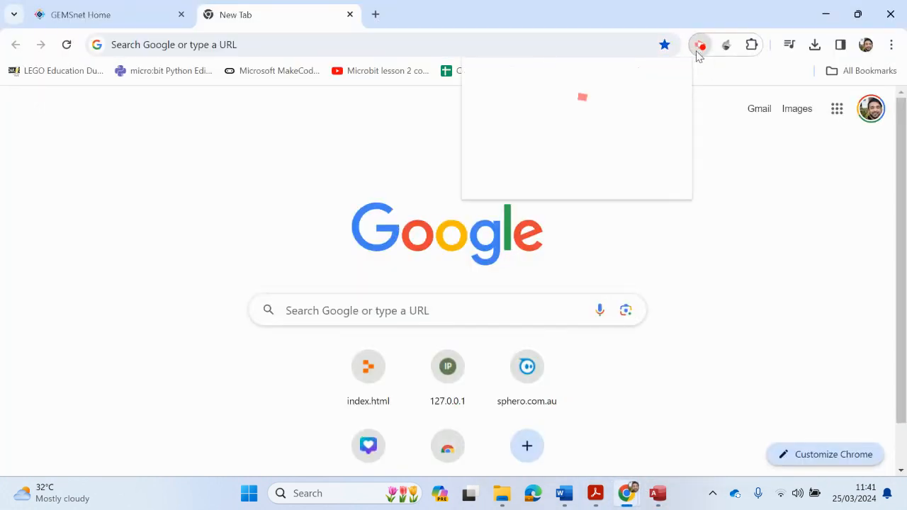